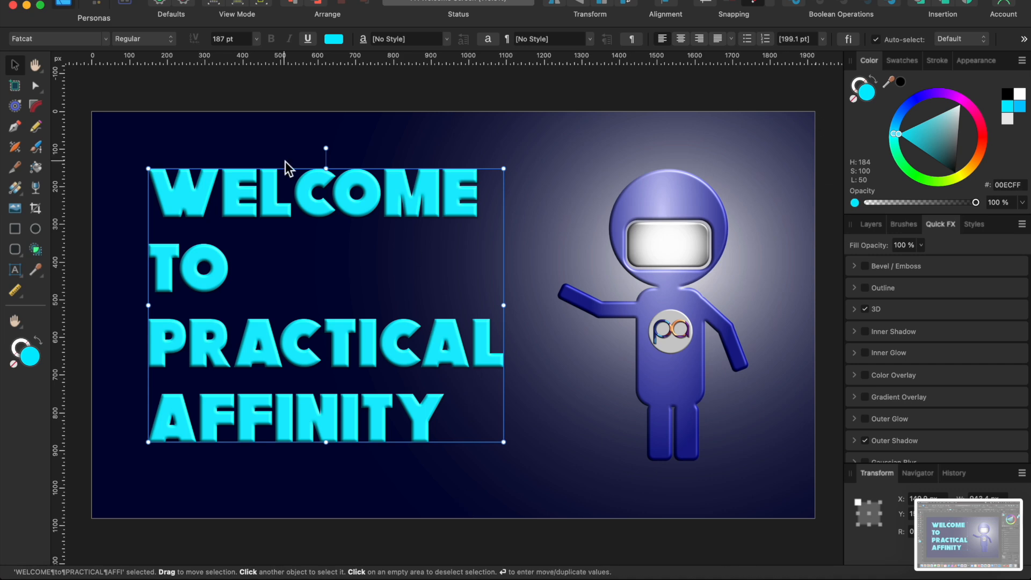
- Create a new document from the YouTube Banner Template 1 template
click(150, 1)
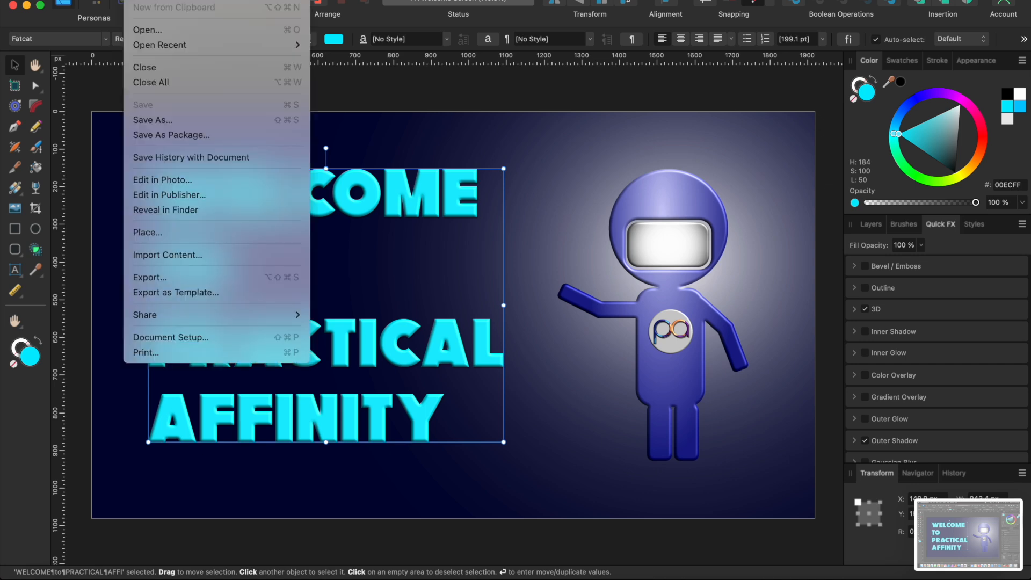
click(150, 1)
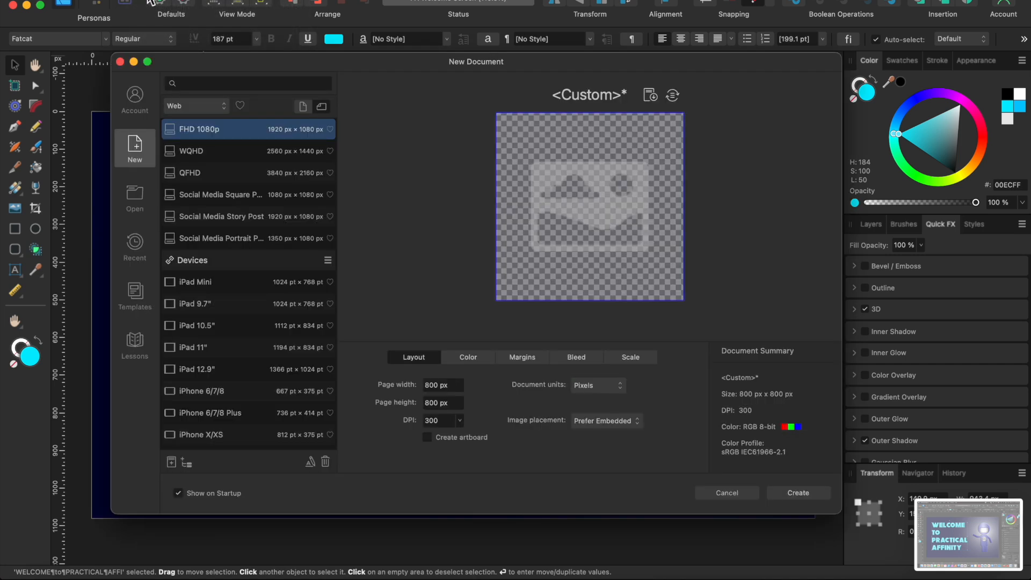
click(134, 303)
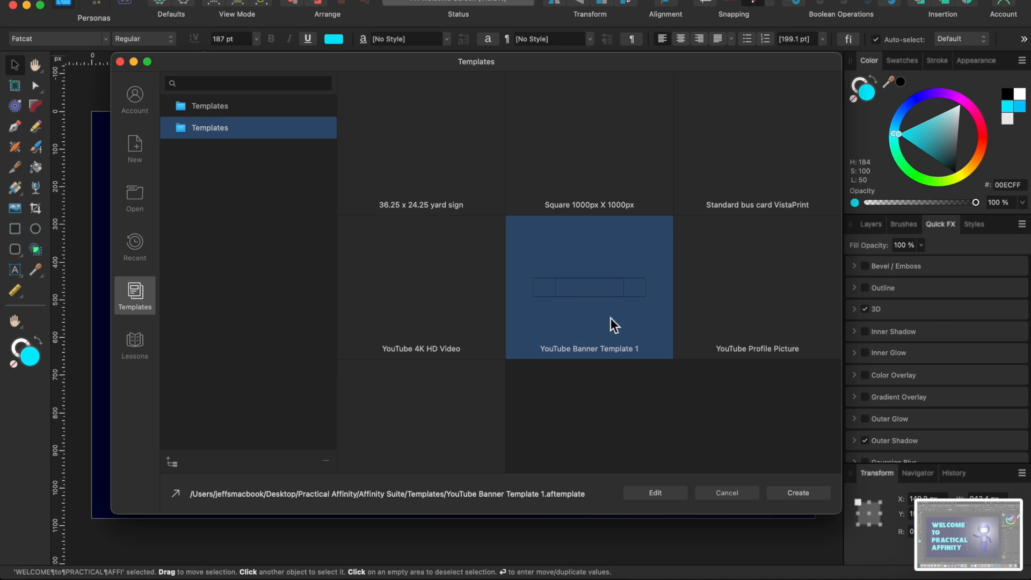
click(807, 494)
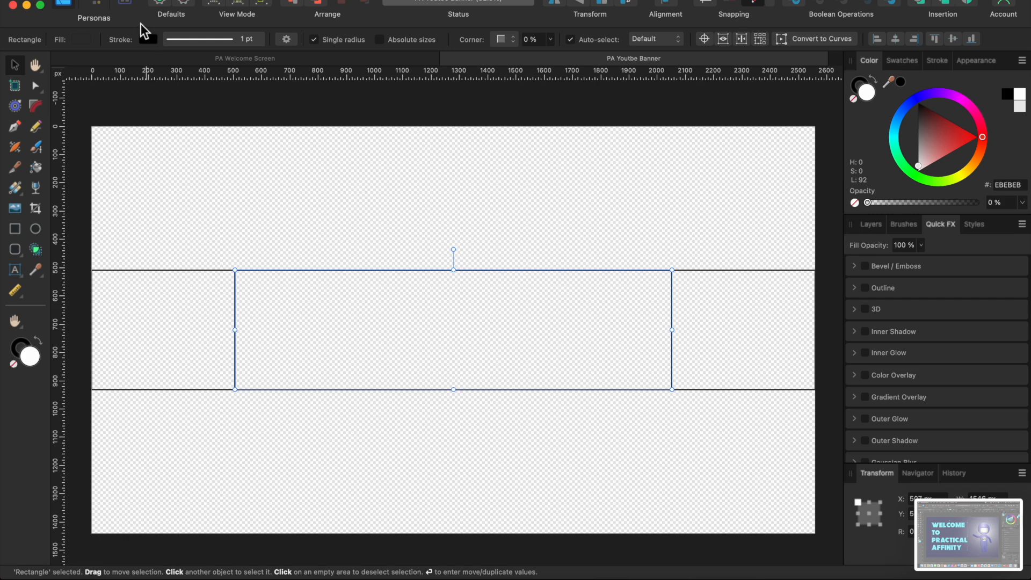
- Load White cotton paper.jpg from the PA Textures folder for placing in the banner document
click(141, 8)
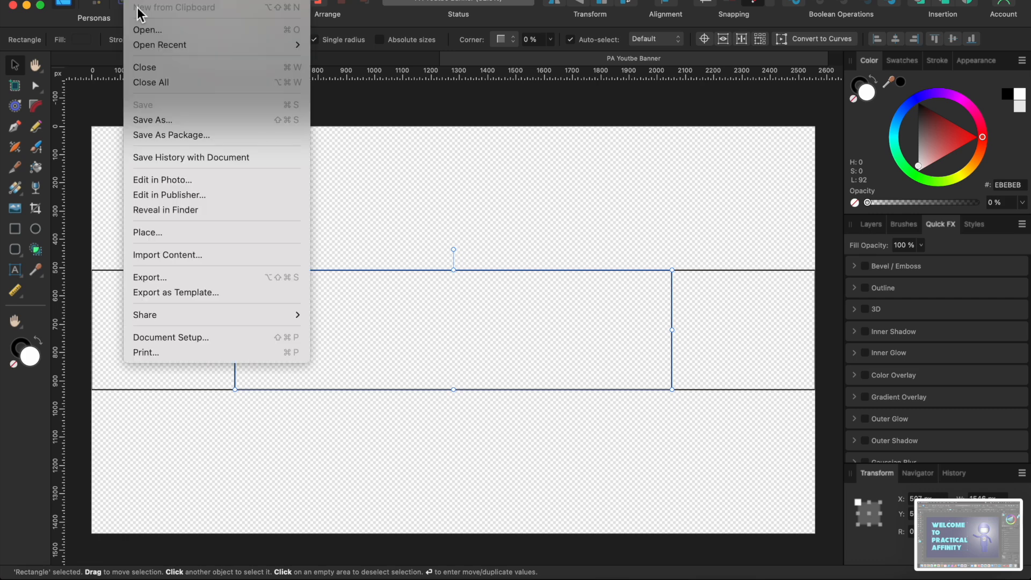
click(145, 237)
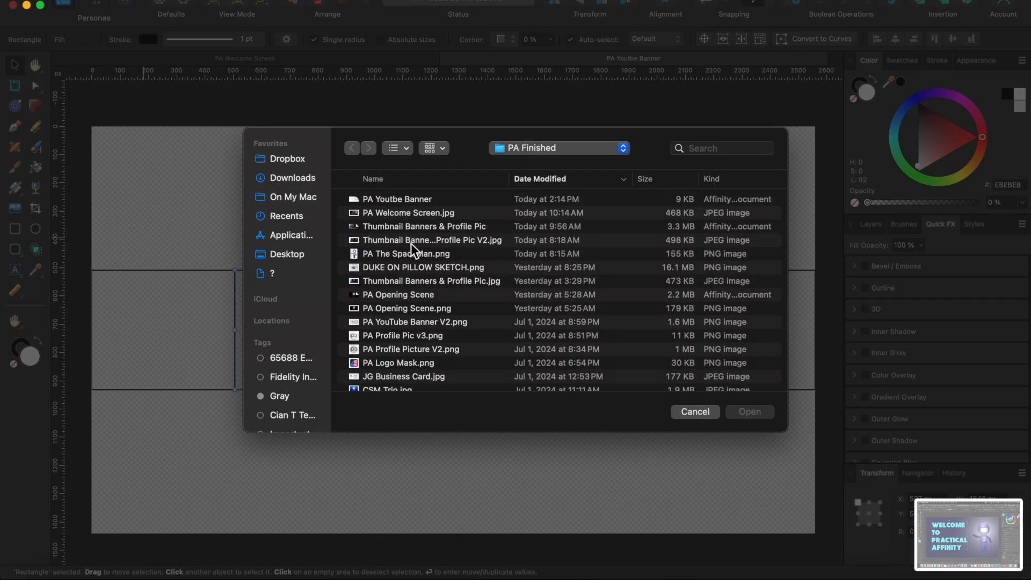
click(548, 149)
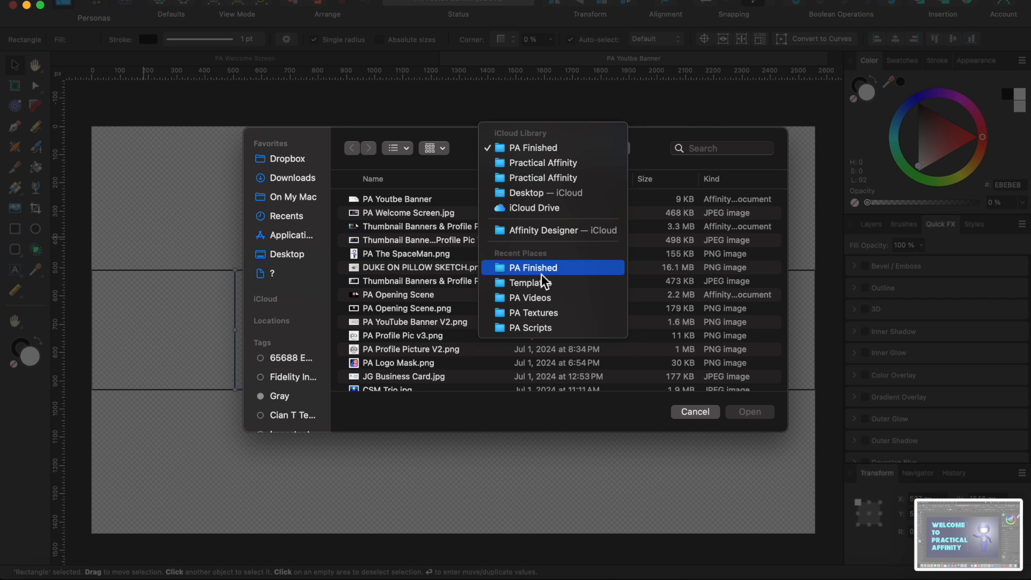
click(544, 313)
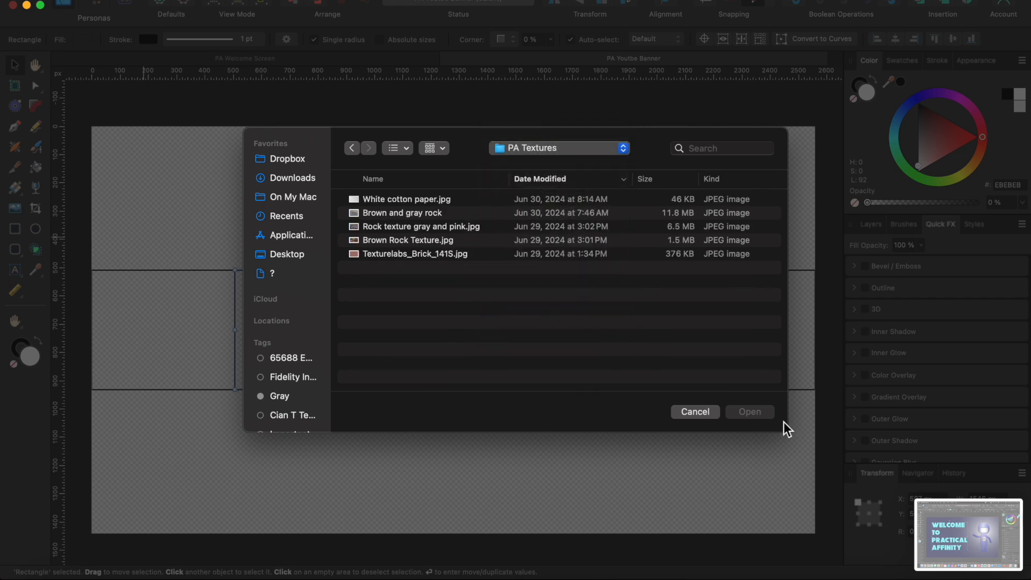
click(393, 199)
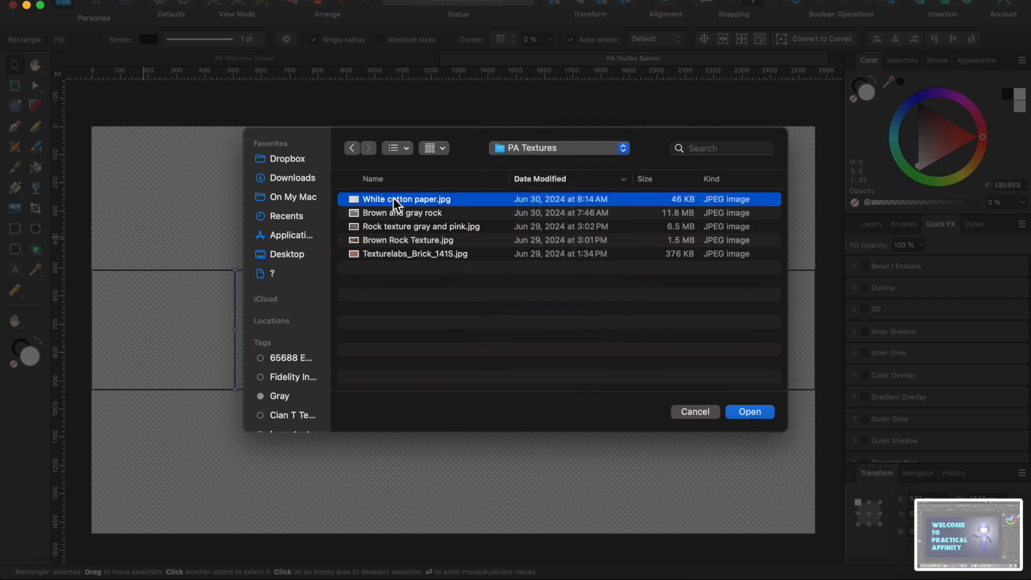
click(752, 412)
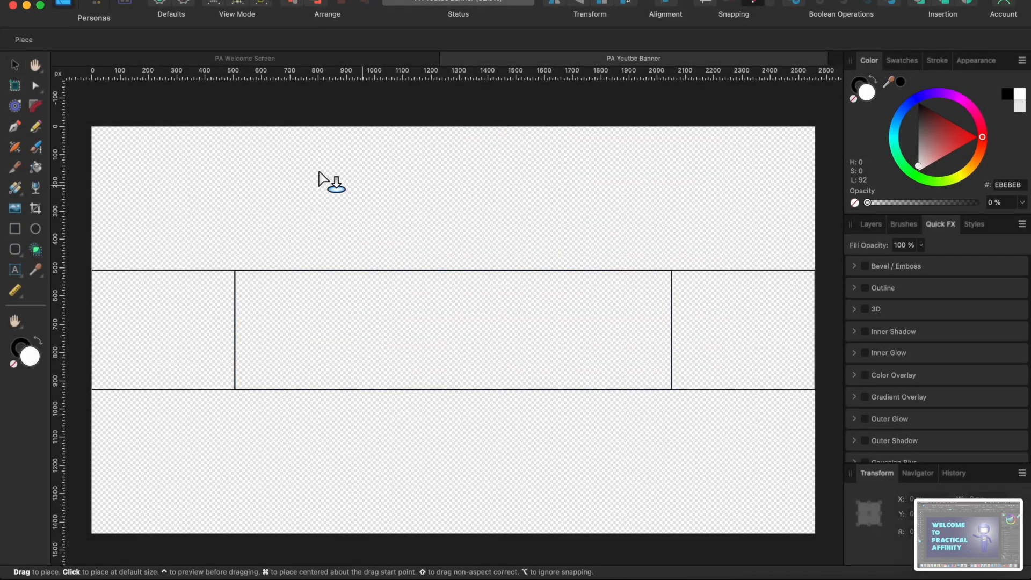
- Place the paper texture, align it with the page's top-left corner and enlarge it proportionally to the page width of 2560 px
click(98, 129)
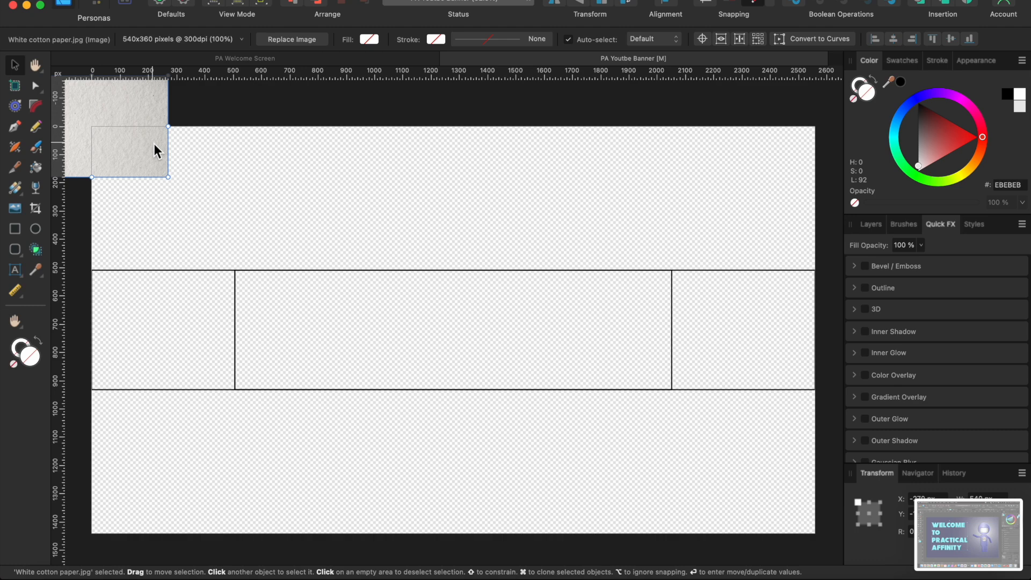
drag(139, 114, 221, 165)
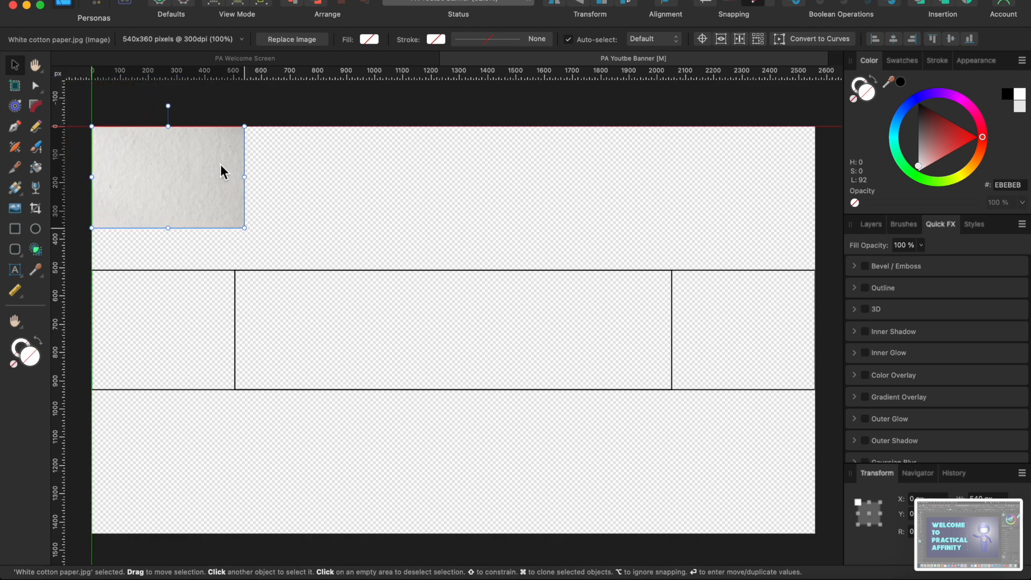
drag(247, 230, 694, 445)
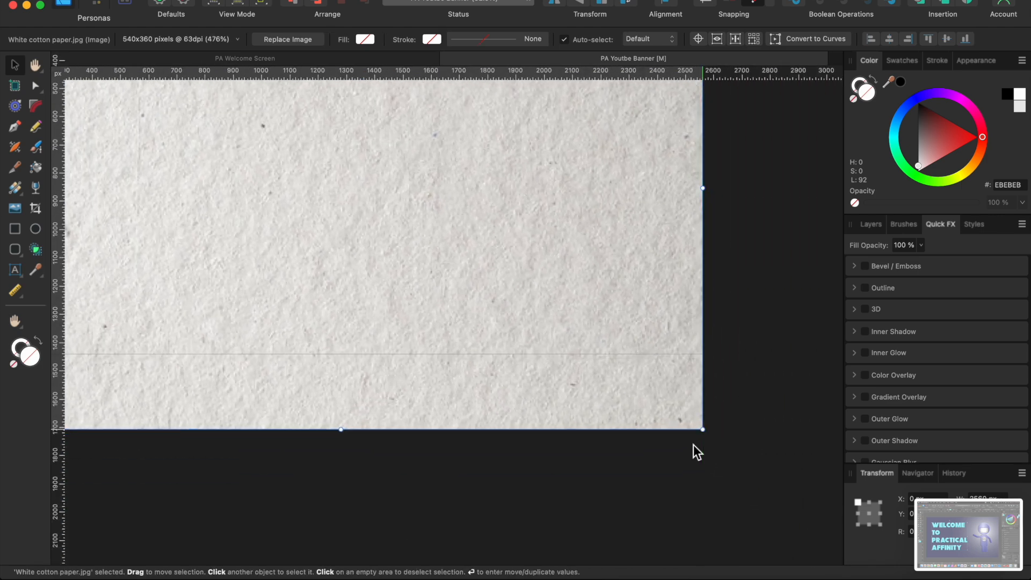
- Crop the lower edge of the paper texture to the bottom edge of the page
scroll(613, 365, down, 2)
scroll(614, 365, left, 4)
scroll(614, 365, up, 2)
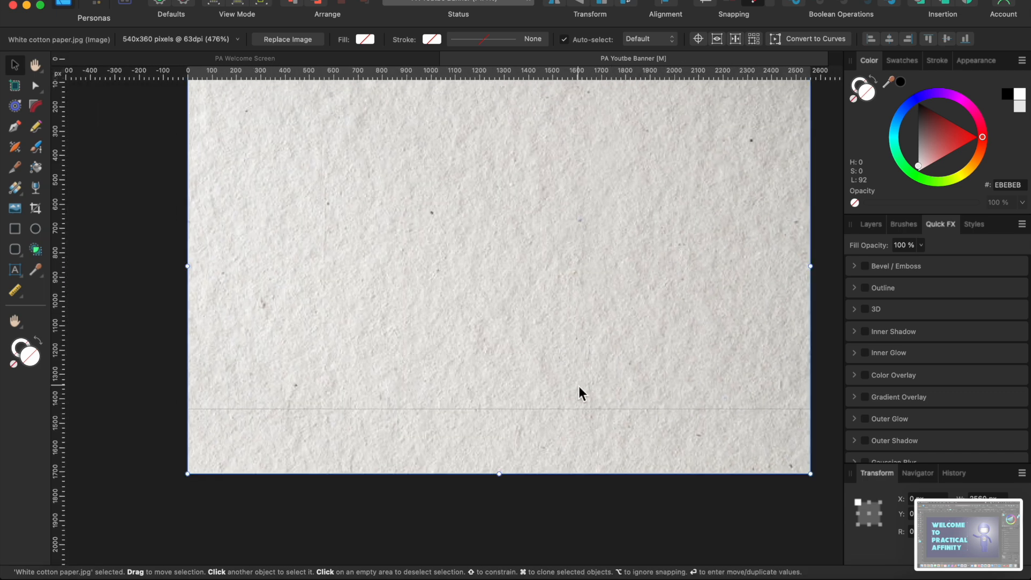
scroll(579, 387, down, 2)
scroll(579, 387, right, 3)
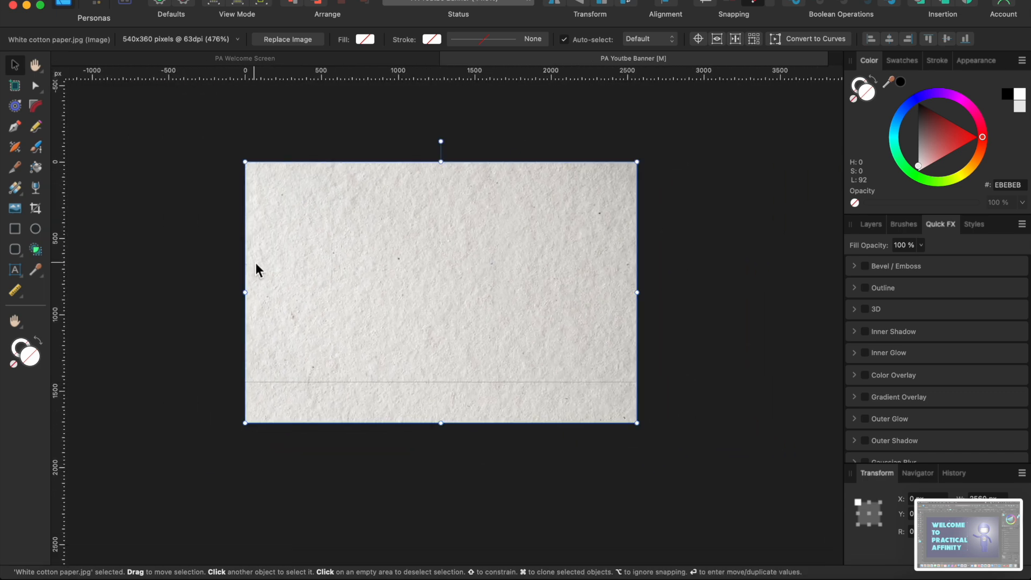
click(37, 210)
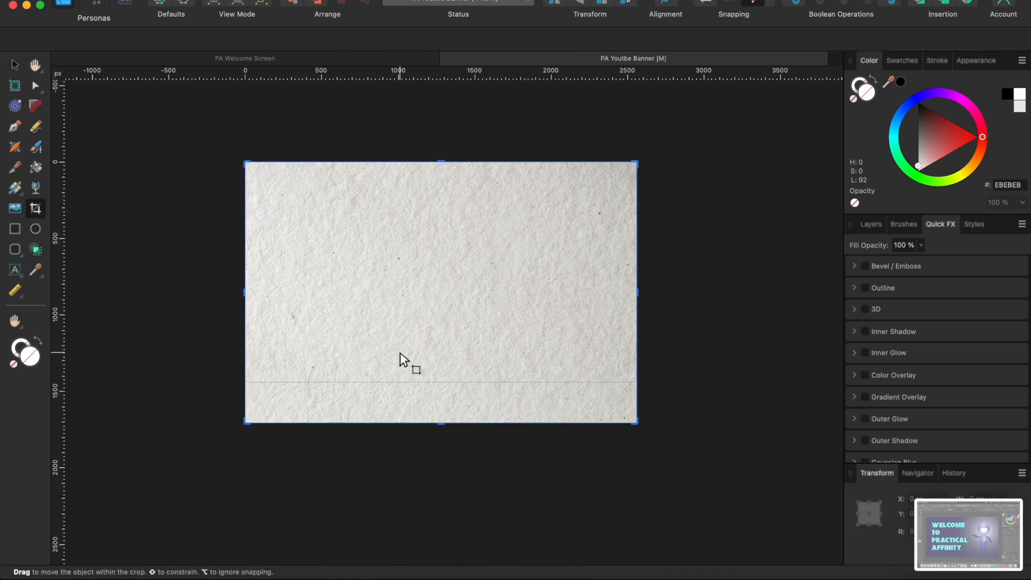
drag(437, 424, 437, 384)
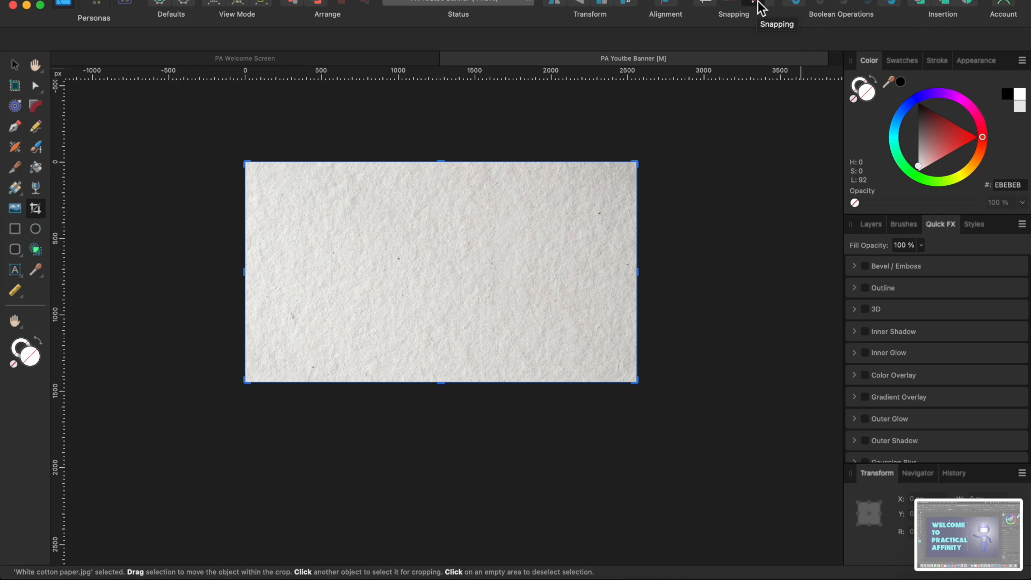
- Move the White cotton paper.jpg layer below the two template rectangles in the layer stack
scroll(372, 264, up, 1)
scroll(372, 263, up, 1)
scroll(372, 264, up, 2)
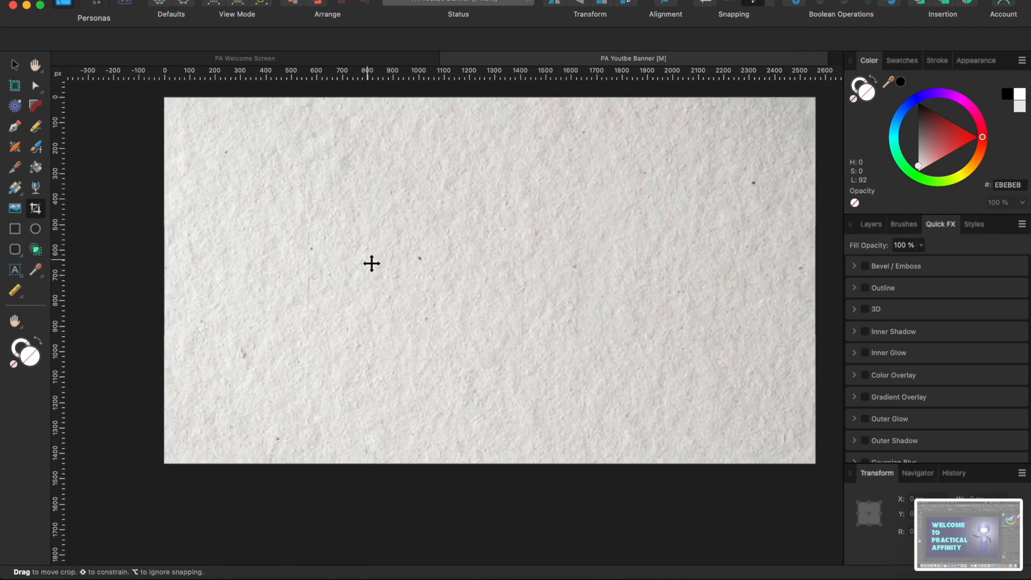
scroll(371, 263, up, 2)
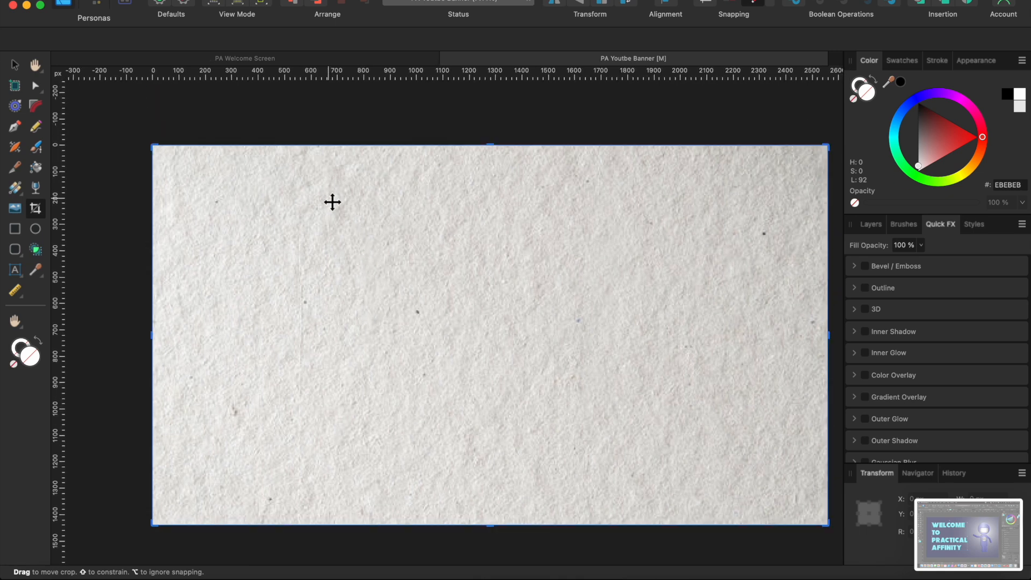
click(871, 224)
drag(949, 273, 942, 347)
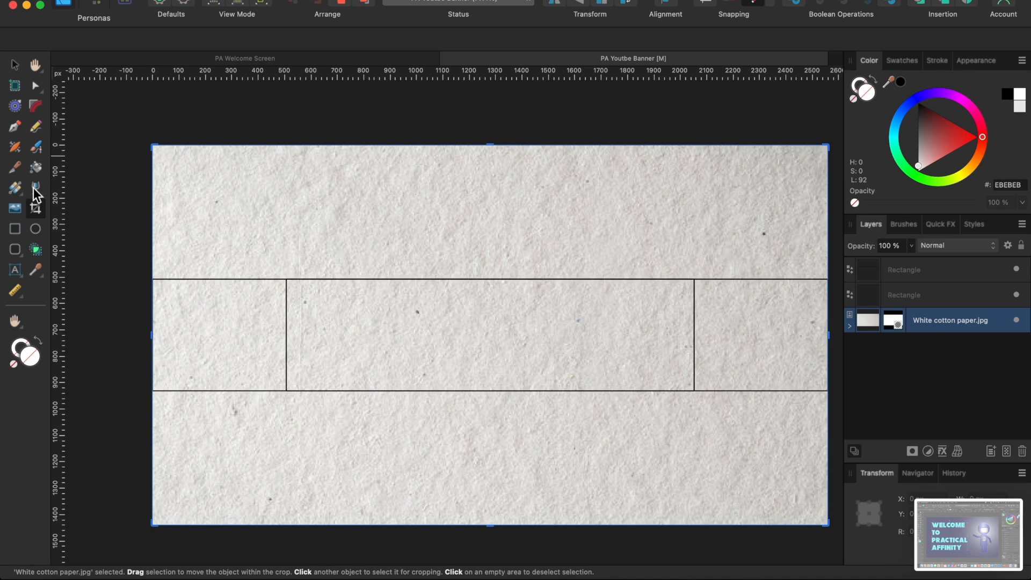
- Draw a rounded rectangle matching the central template frame and fill it with grey C4C4C4 at 100% opacity
click(17, 254)
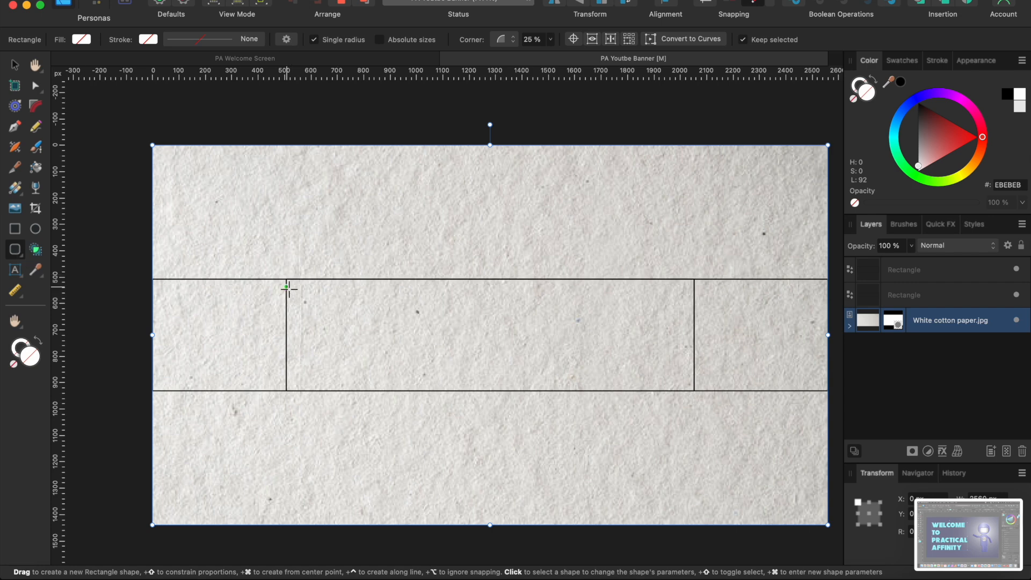
drag(288, 281, 695, 392)
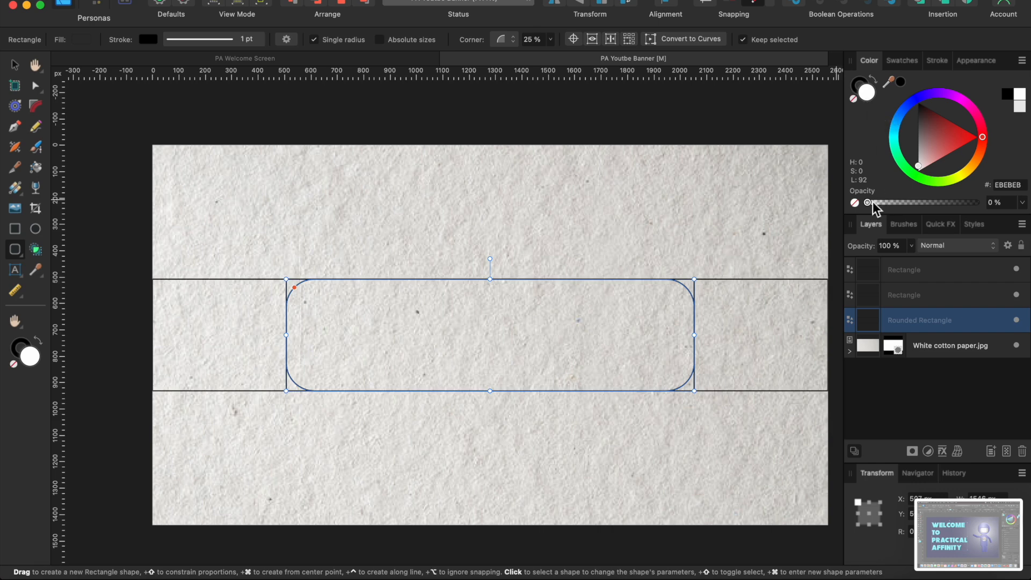
drag(869, 202, 980, 202)
drag(919, 166, 915, 156)
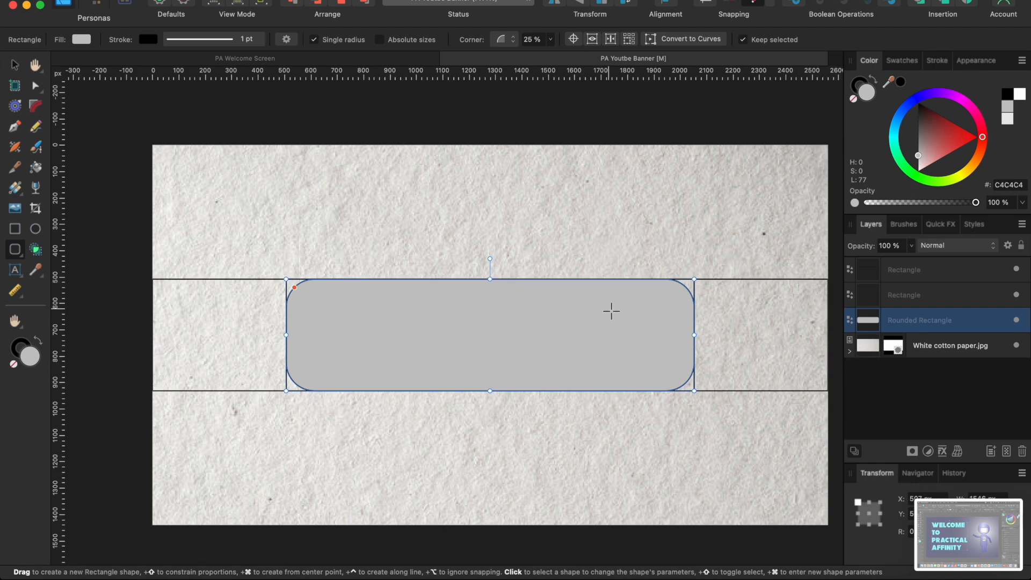
- Apply a 3D effect with a radius of 10.9 px to the rounded rectangle
click(947, 226)
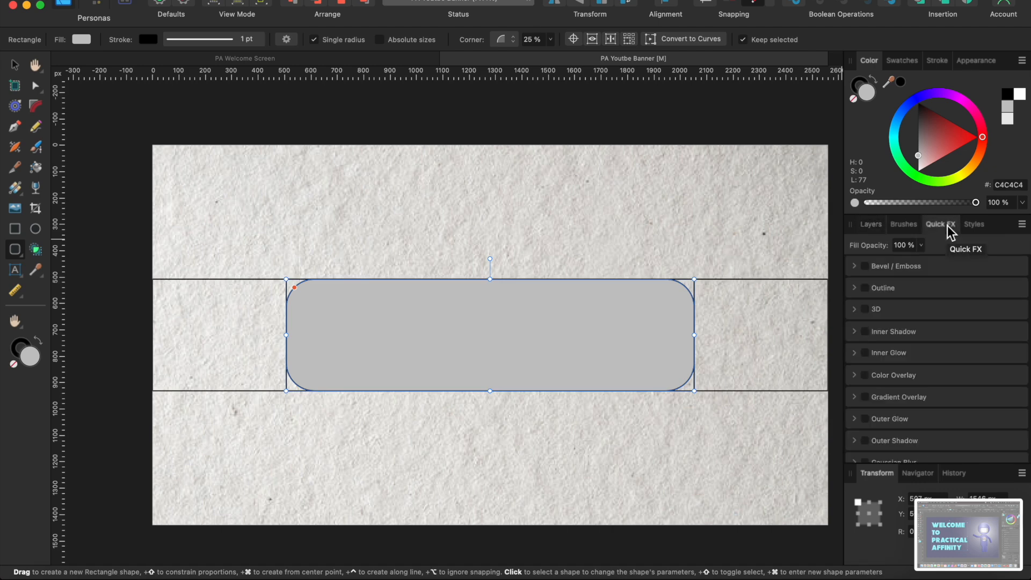
click(872, 310)
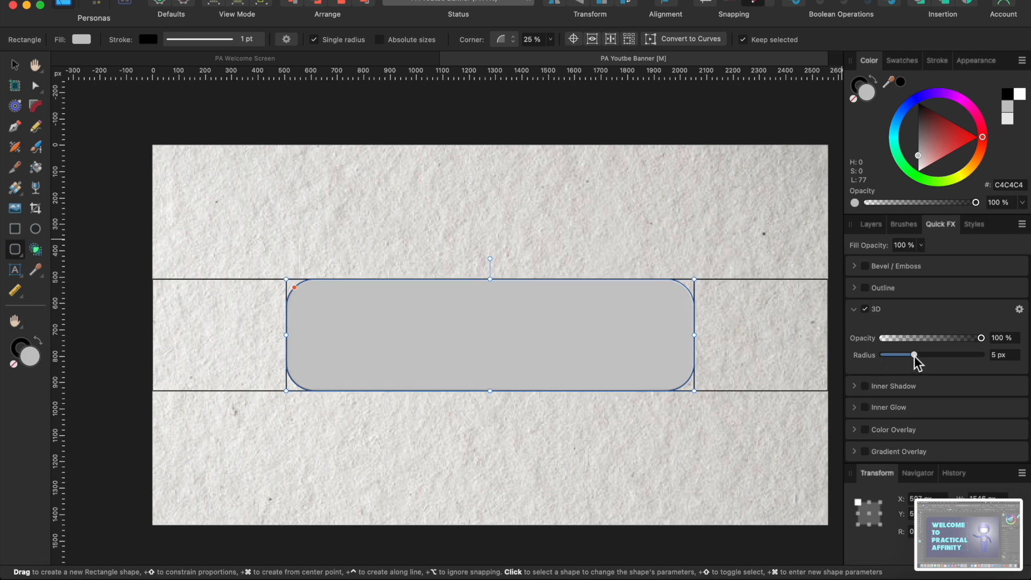
drag(915, 357, 927, 357)
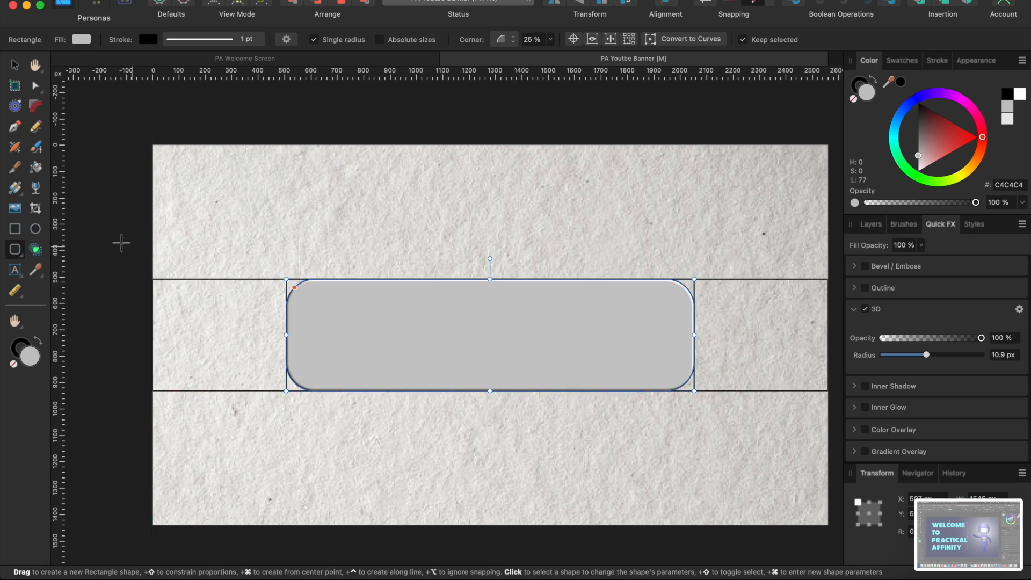
- Delete the full-width and central template guide rectangles, keeping the grey rounded rectangle
click(14, 67)
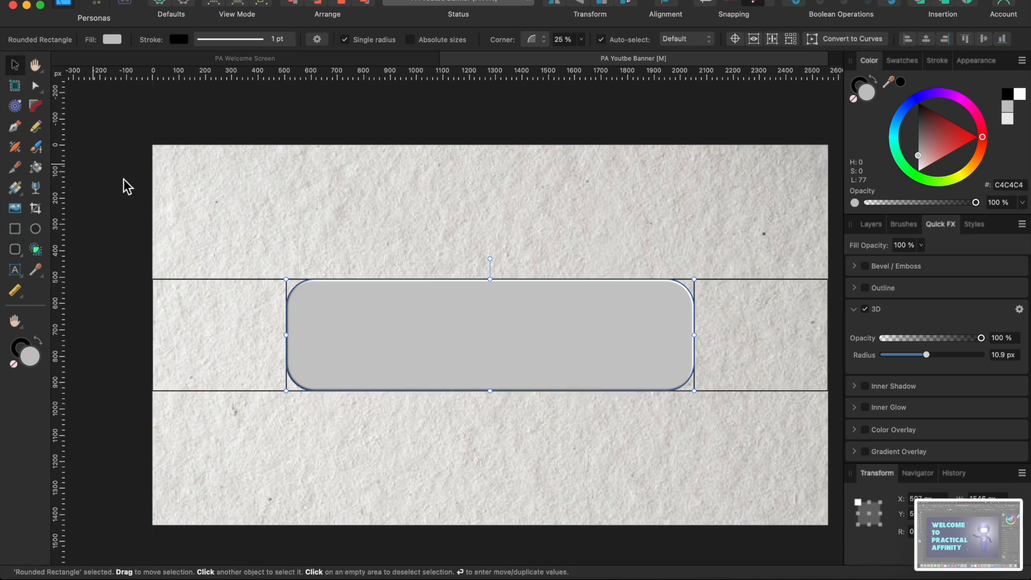
click(263, 280)
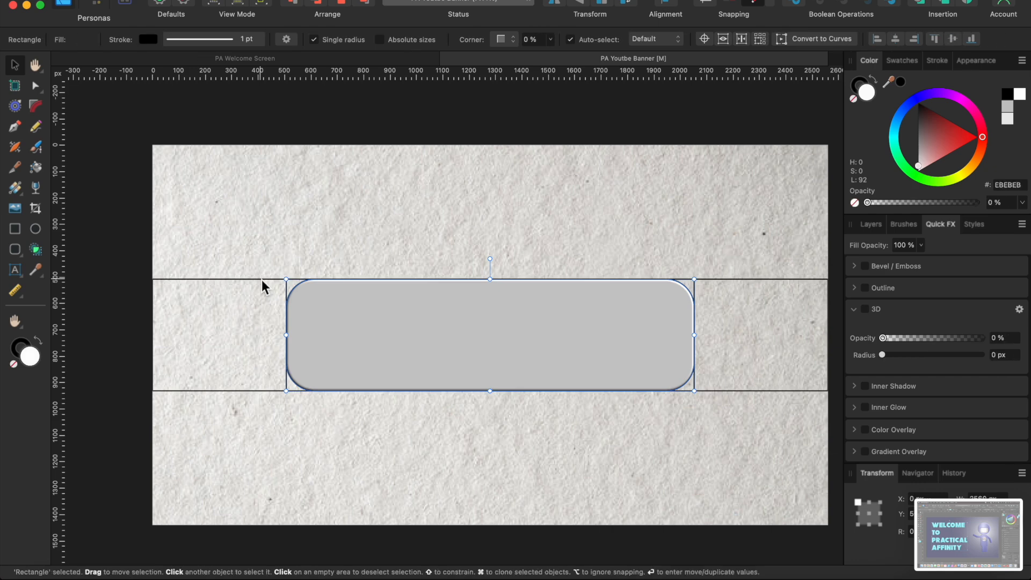
key(Delete)
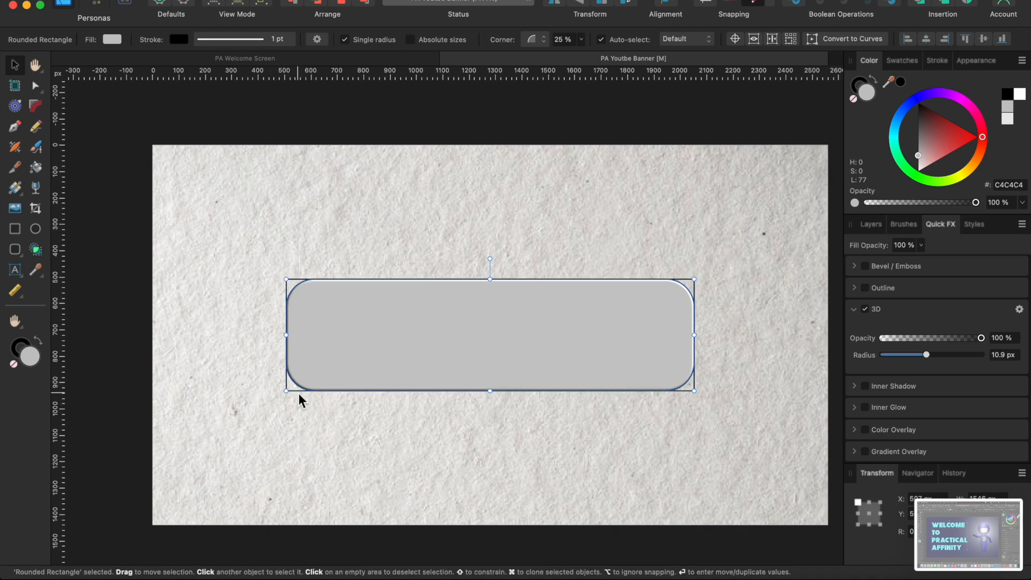
key(Delete)
key(super+z)
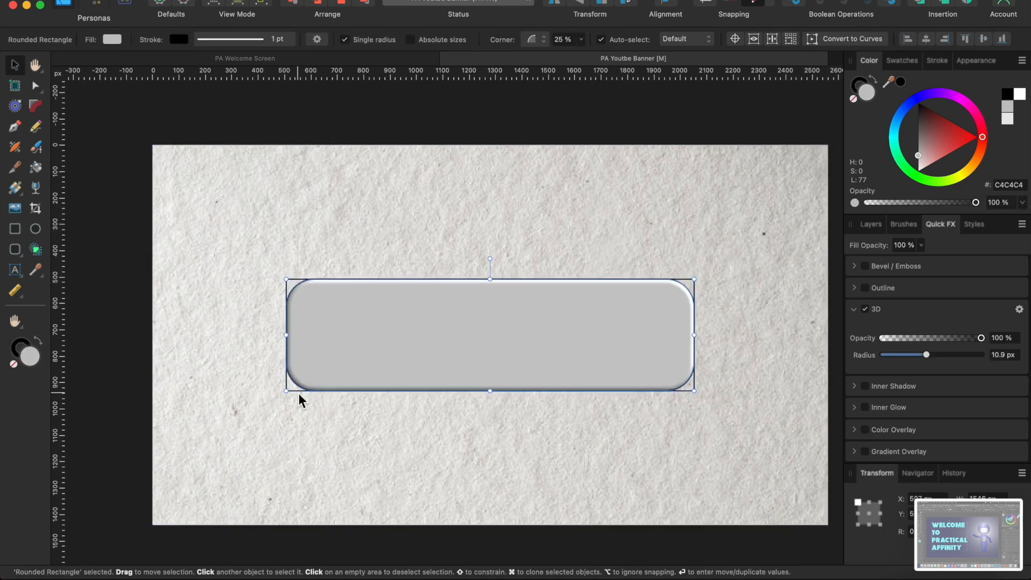
scroll(290, 286, up, 5)
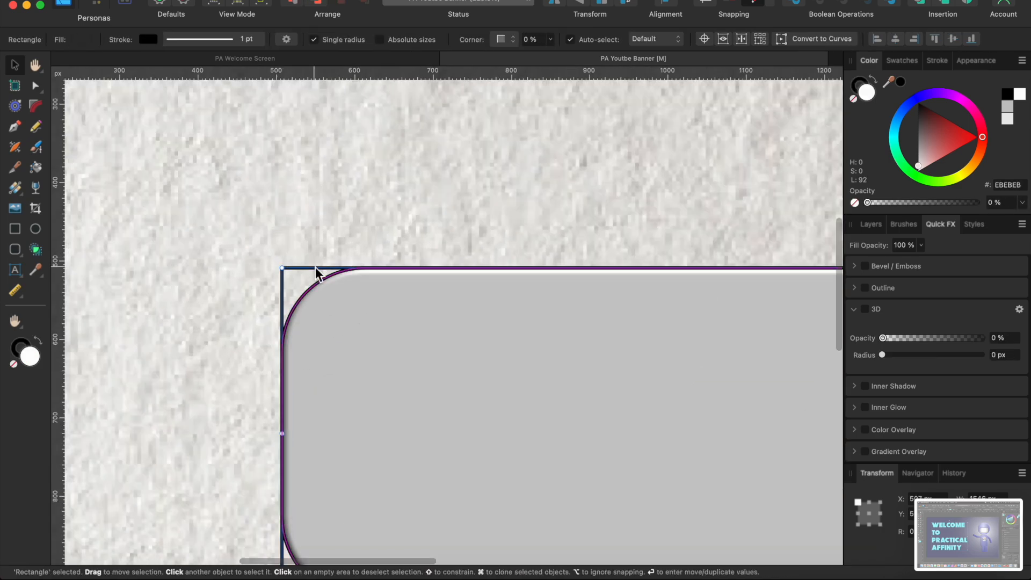
scroll(316, 267, down, 3)
scroll(315, 267, down, 2)
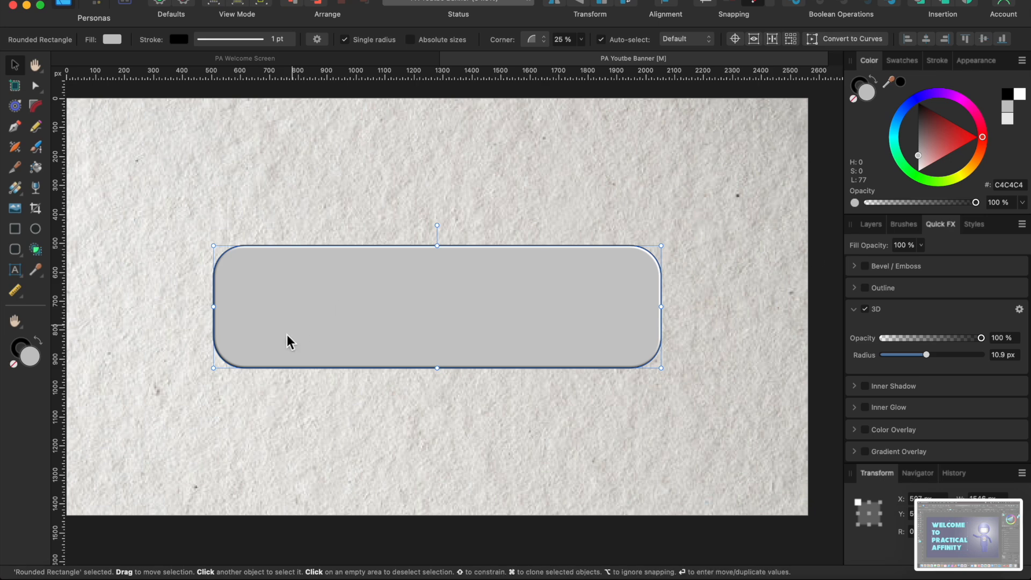
- Place PA Logo Mask.png from the PA Finished folder inside the left end of the grey rounded rectangle
scroll(343, 273, left, 2)
scroll(343, 273, up, 1)
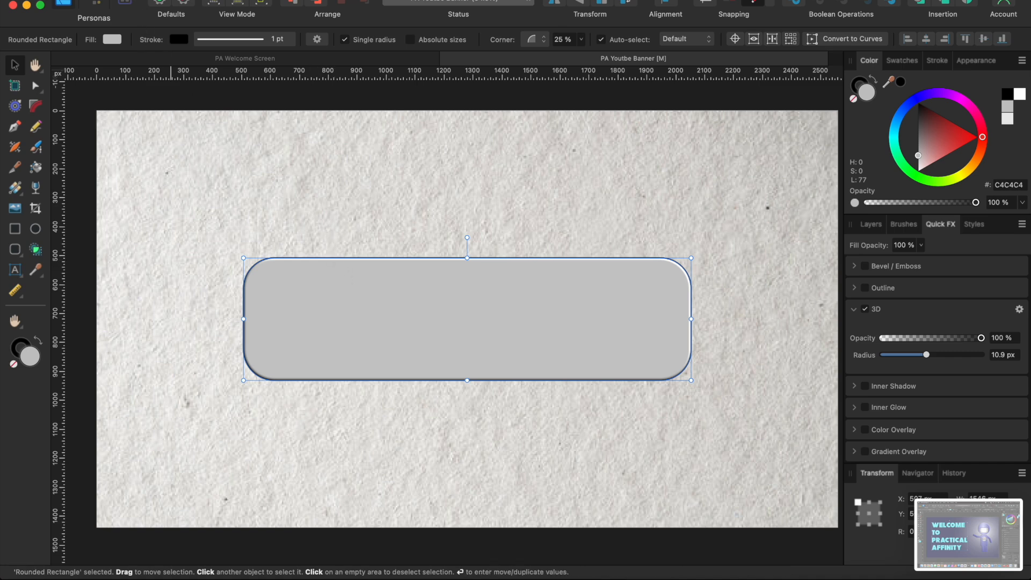
click(137, 0)
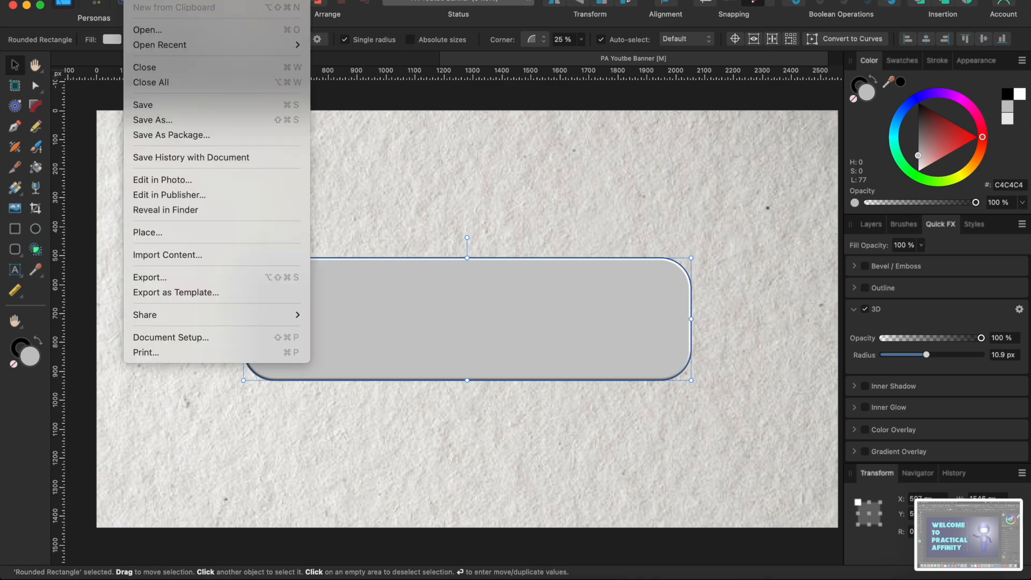
click(138, 234)
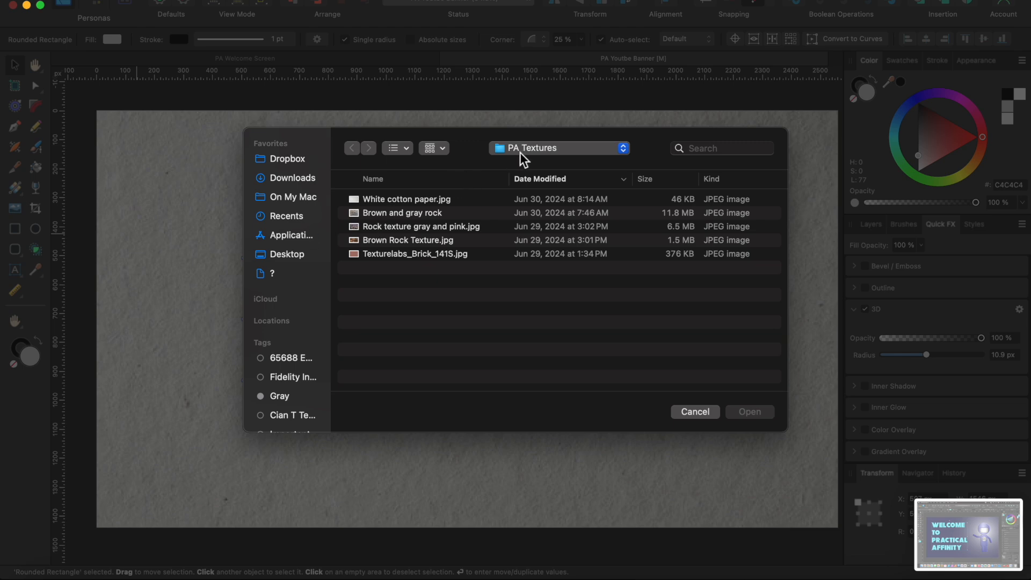
click(521, 150)
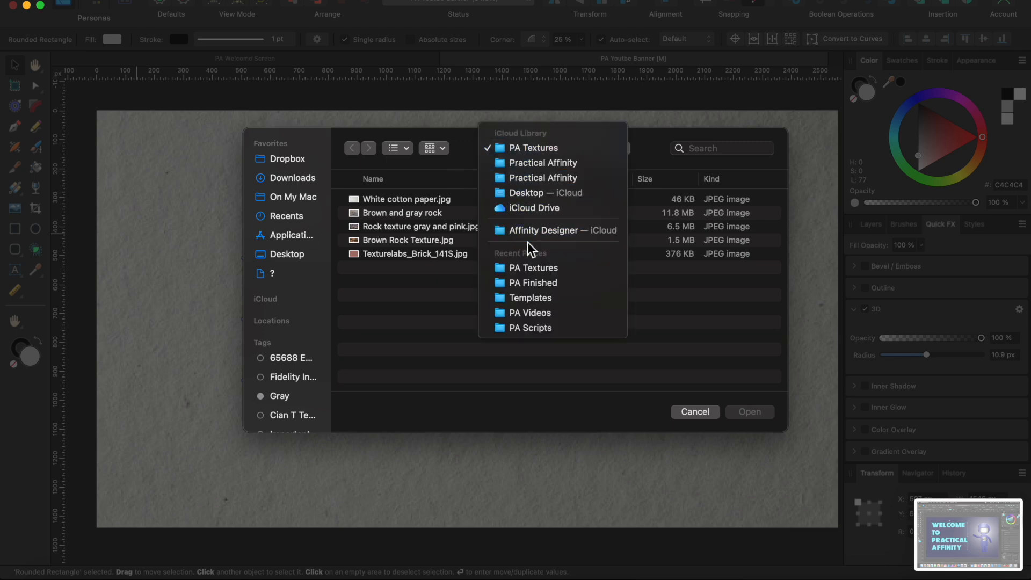
click(544, 282)
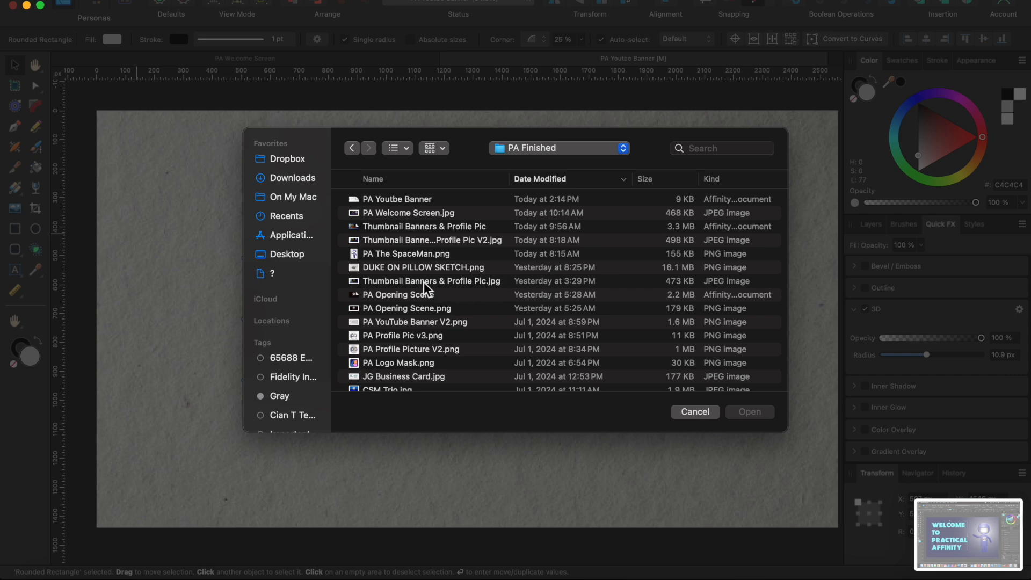
click(411, 366)
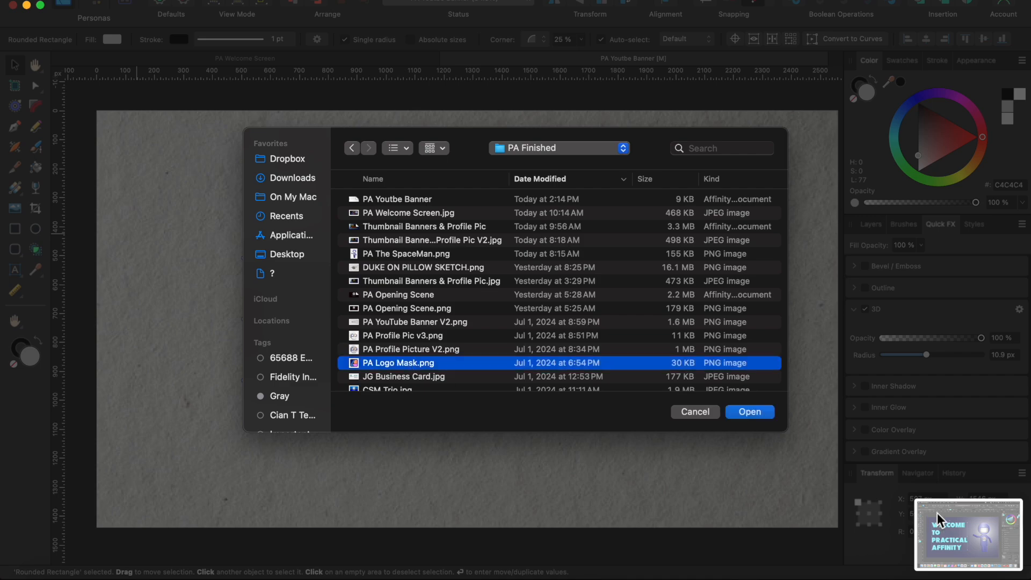
click(751, 412)
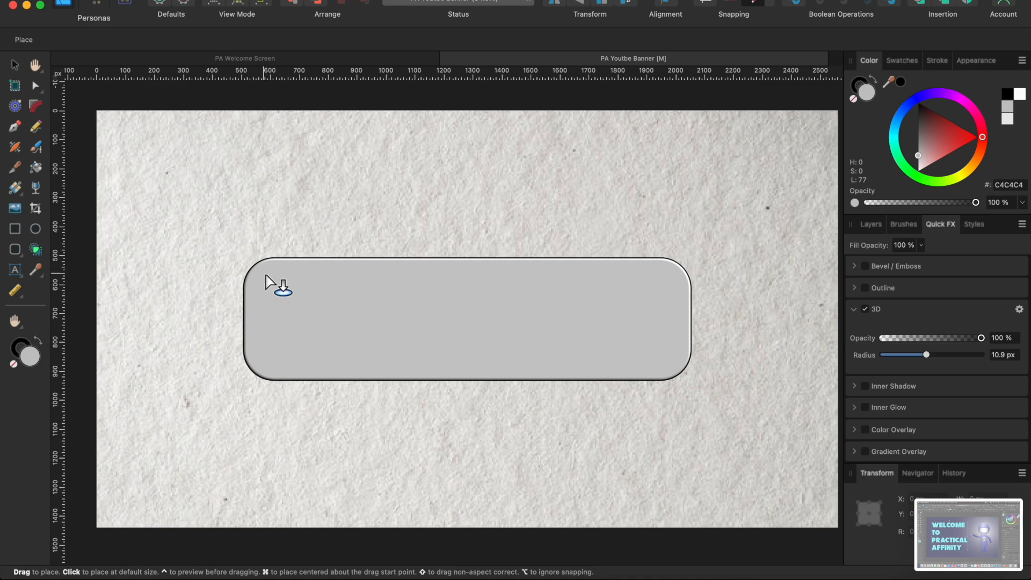
drag(265, 275, 375, 371)
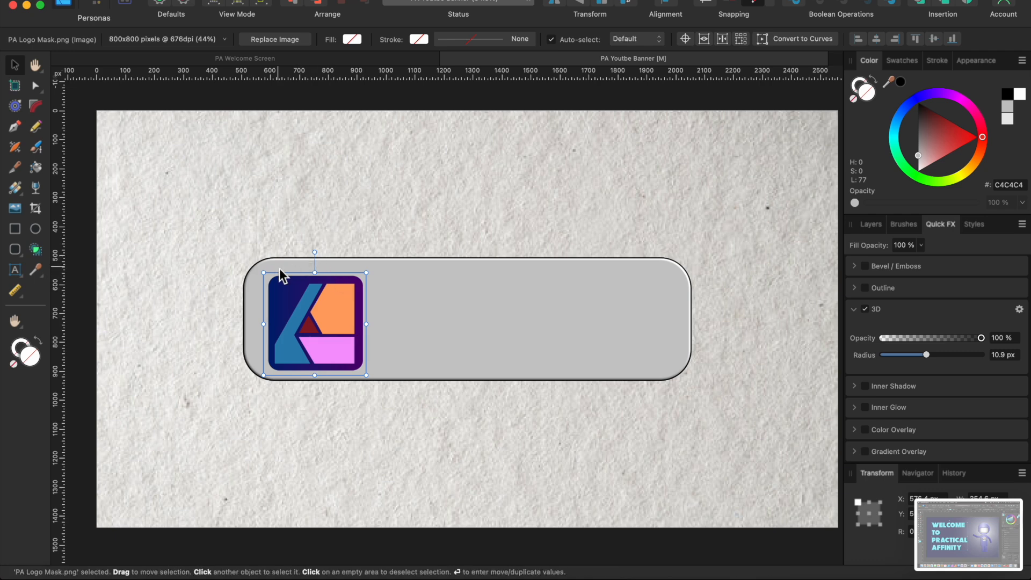
- Move the placed logo slightly upward so it is vertically centred in the grey rounded rectangle
click(319, 198)
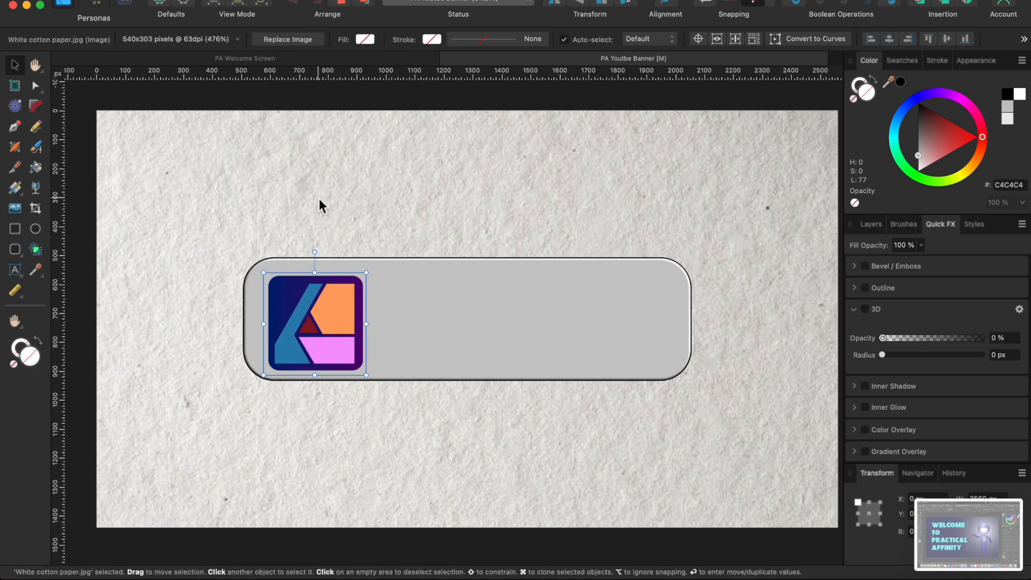
click(332, 335)
drag(330, 328, 330, 325)
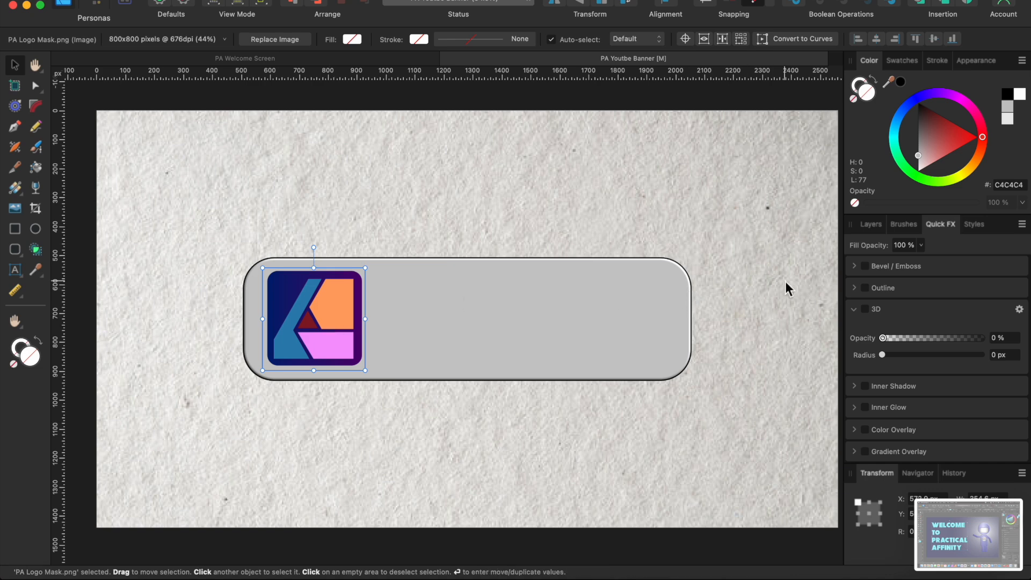
- Apply a 3D effect with a radius of 13.1 px to the logo
click(868, 309)
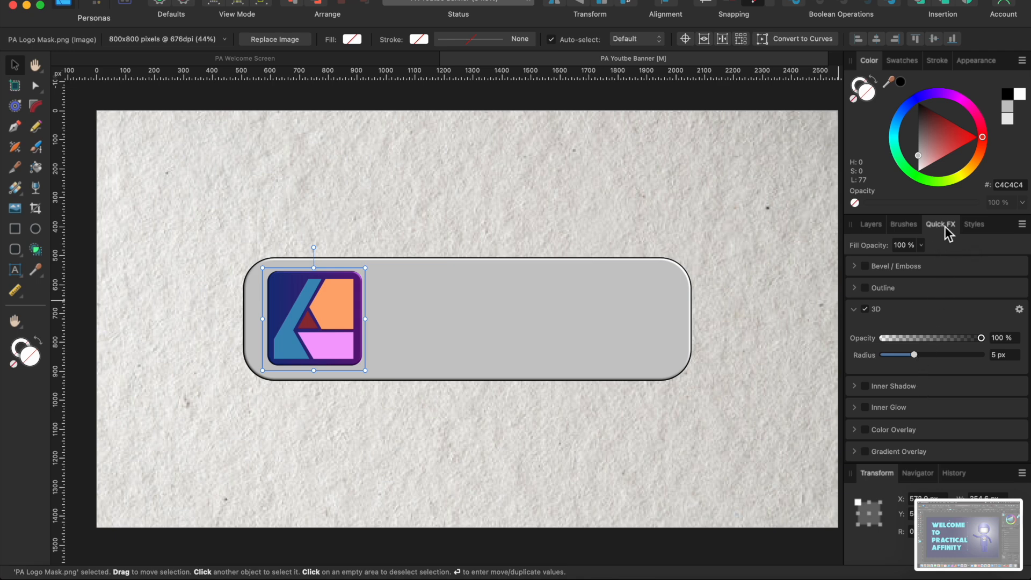
drag(915, 353, 931, 359)
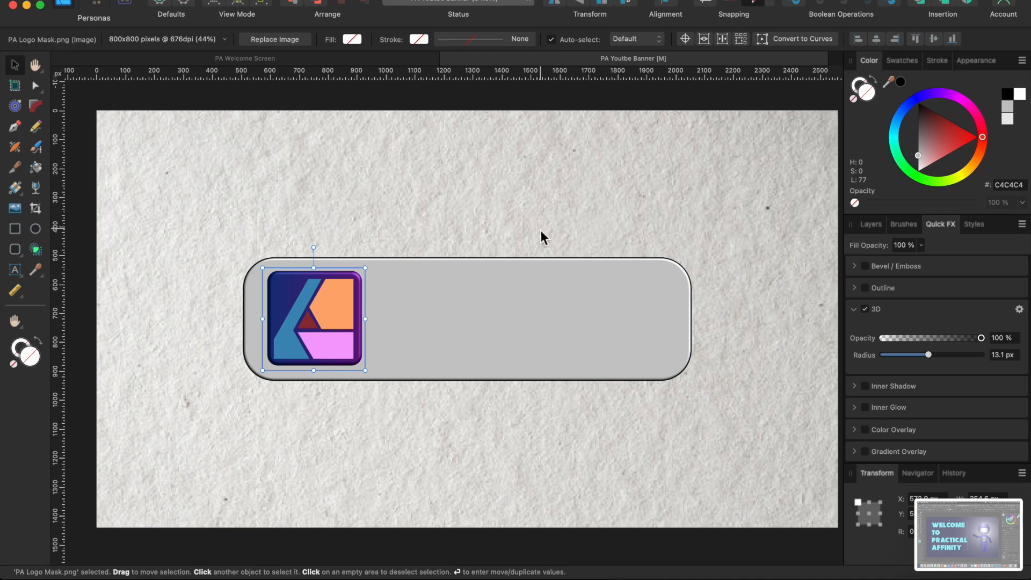
click(502, 278)
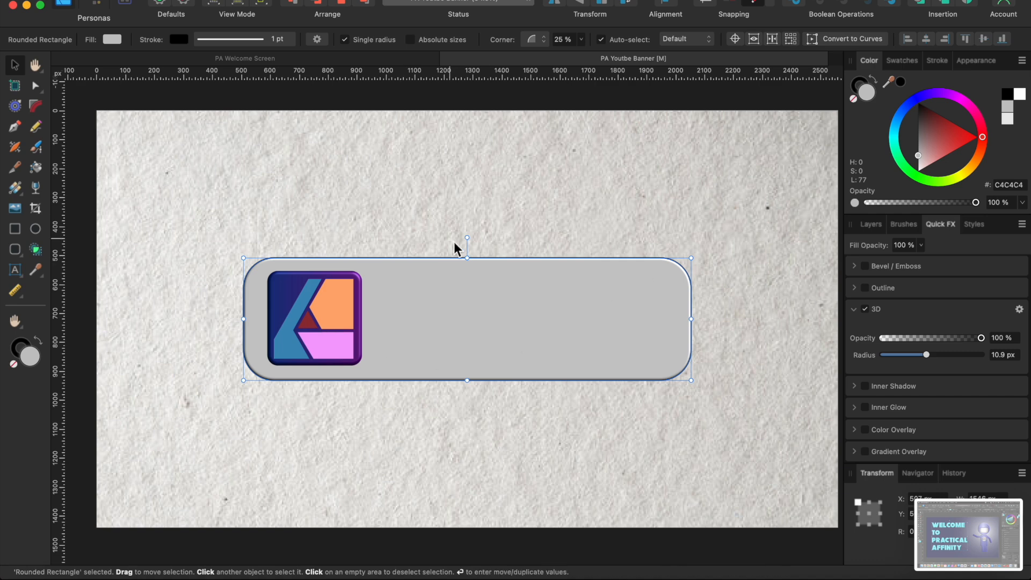
- Add the artistic text "Design Edit Publish" on the grey panel, beside the logo near the panel's upper edge
click(18, 273)
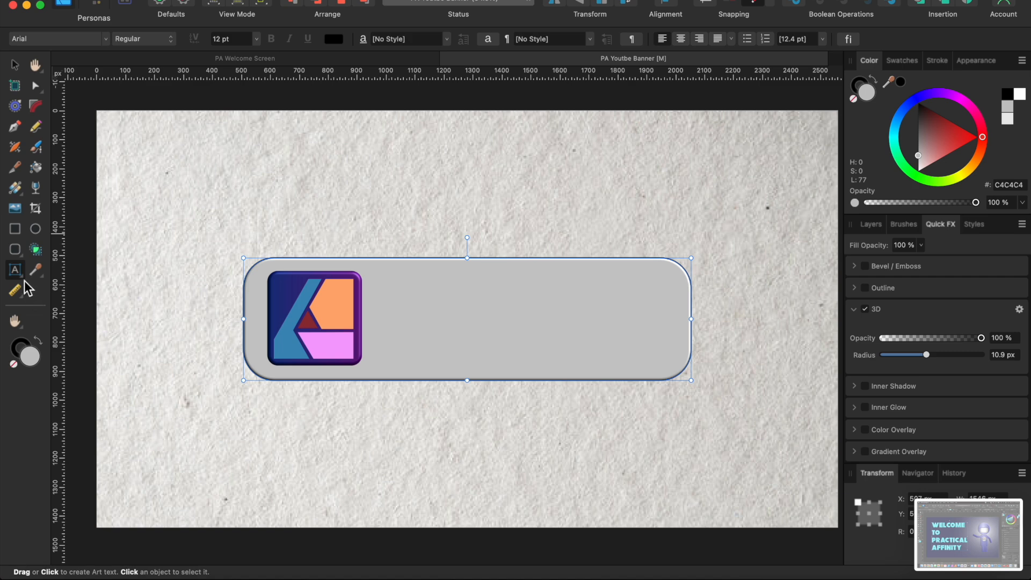
click(22, 278)
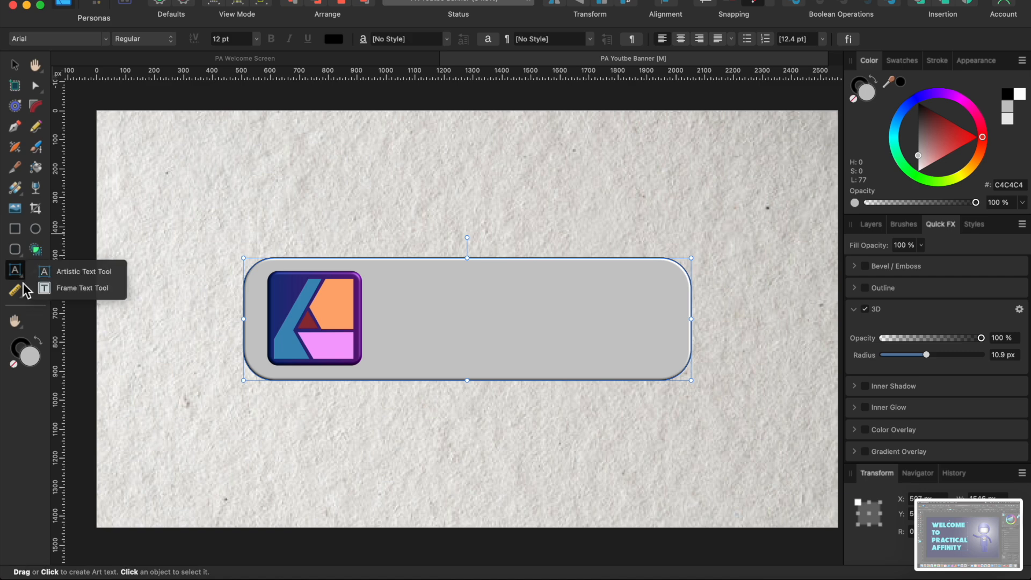
click(100, 273)
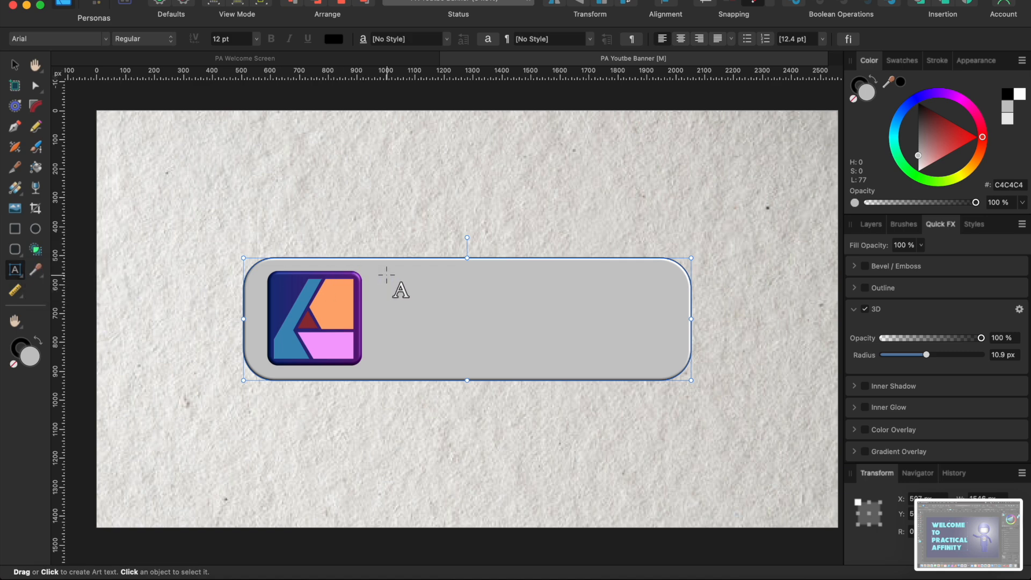
drag(386, 275, 416, 295)
text(Design)
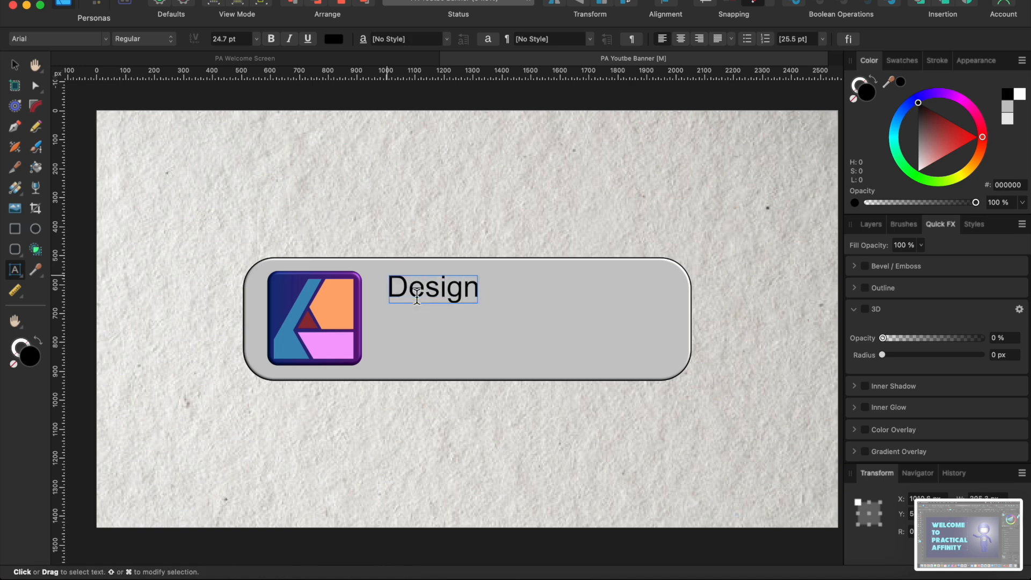
text(             Edit)
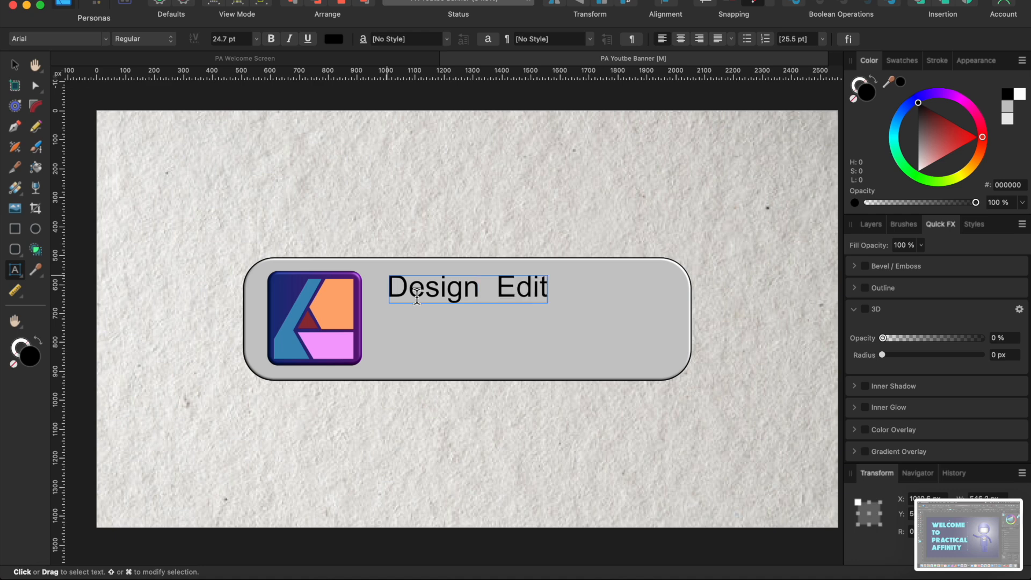
text(  Publish)
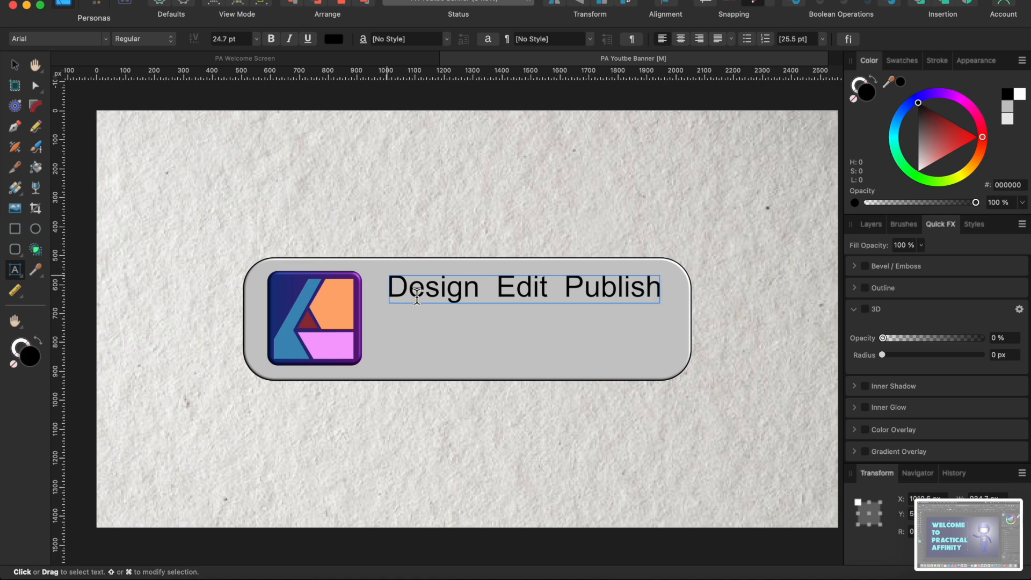
click(500, 290)
key(BackSpace)
key(BackSpace)
key(Escape)
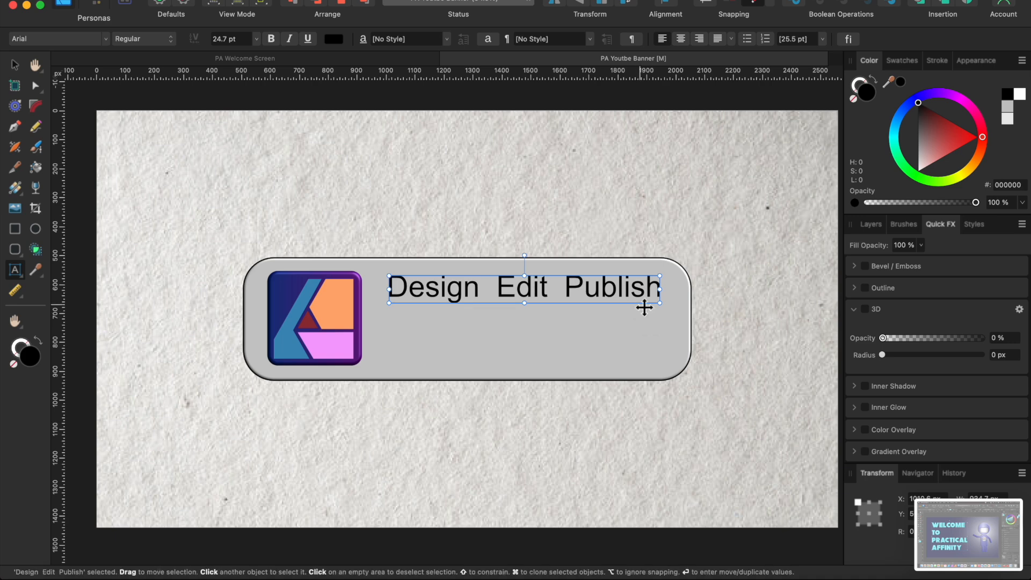
click(15, 65)
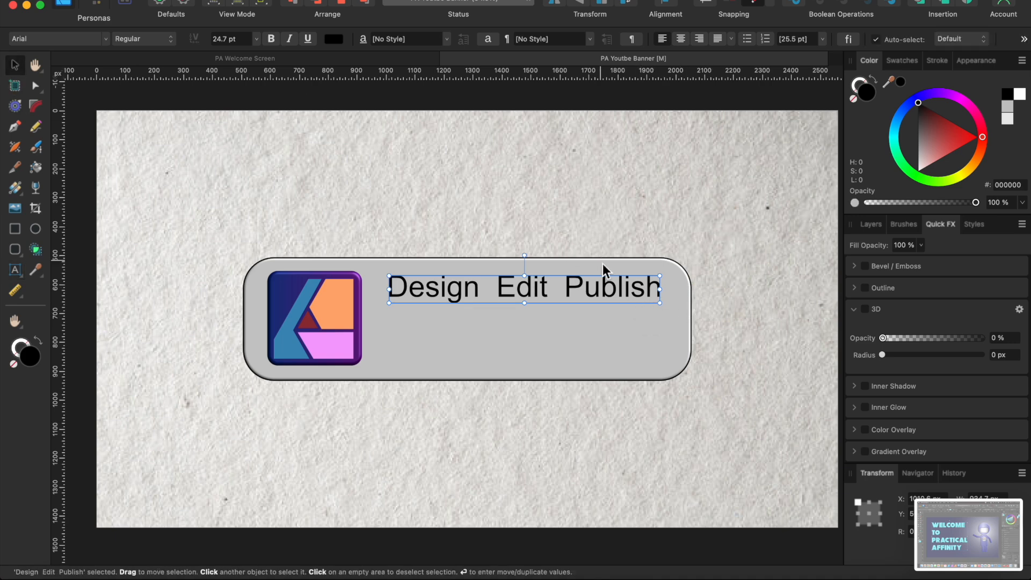
- Change the font of the Design Edit Publish text to Opificio
key(t)
drag(659, 290, 386, 290)
click(71, 38)
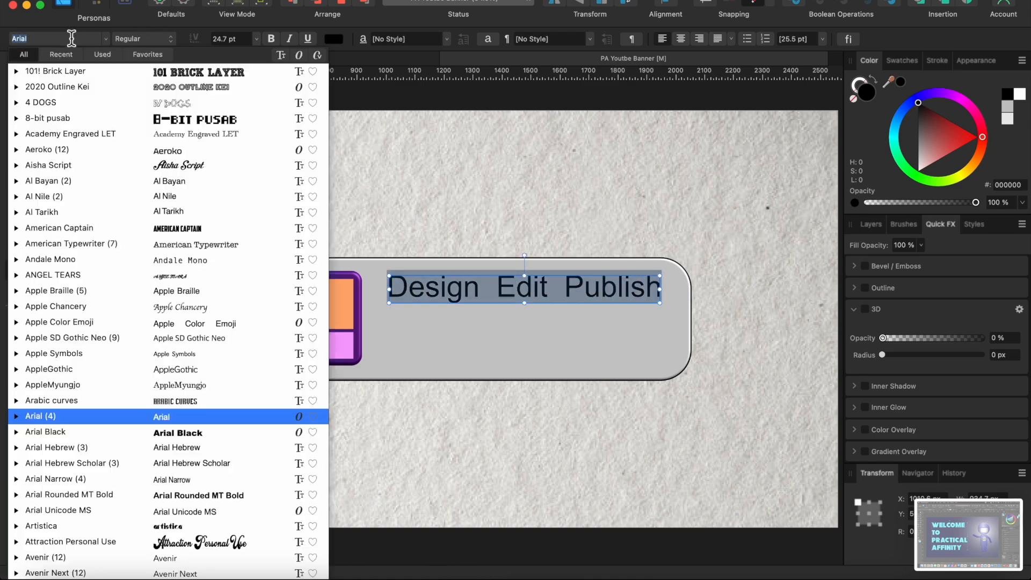
scroll(208, 431, down, 10)
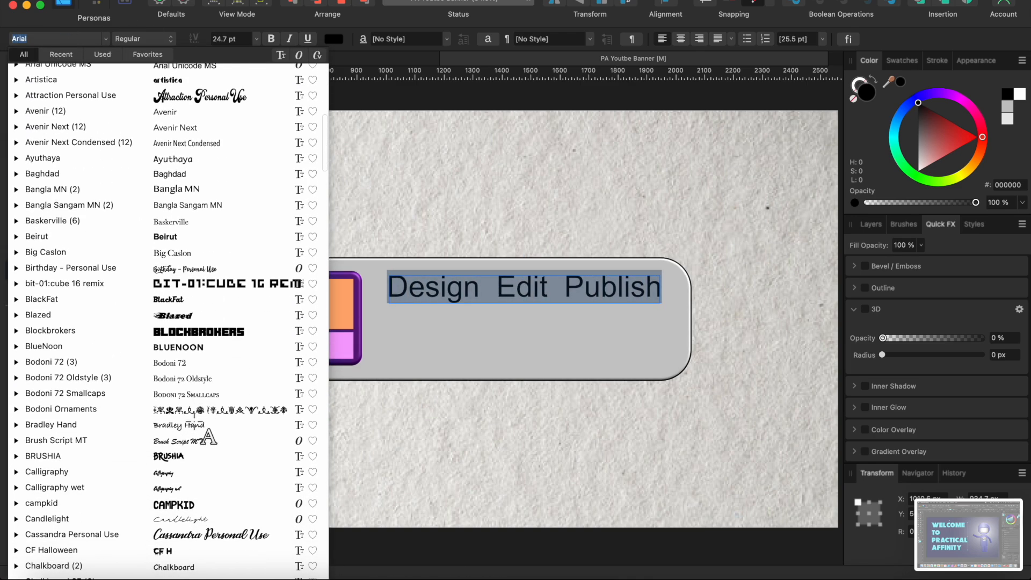
scroll(192, 418, down, 10)
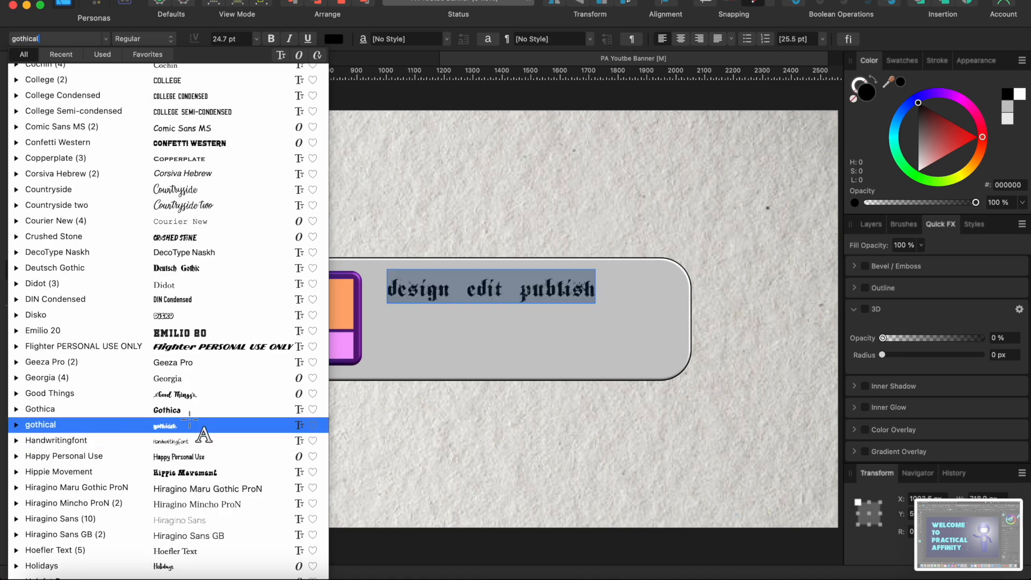
scroll(189, 380, down, 10)
scroll(189, 380, down, 10)
scroll(189, 381, up, 2)
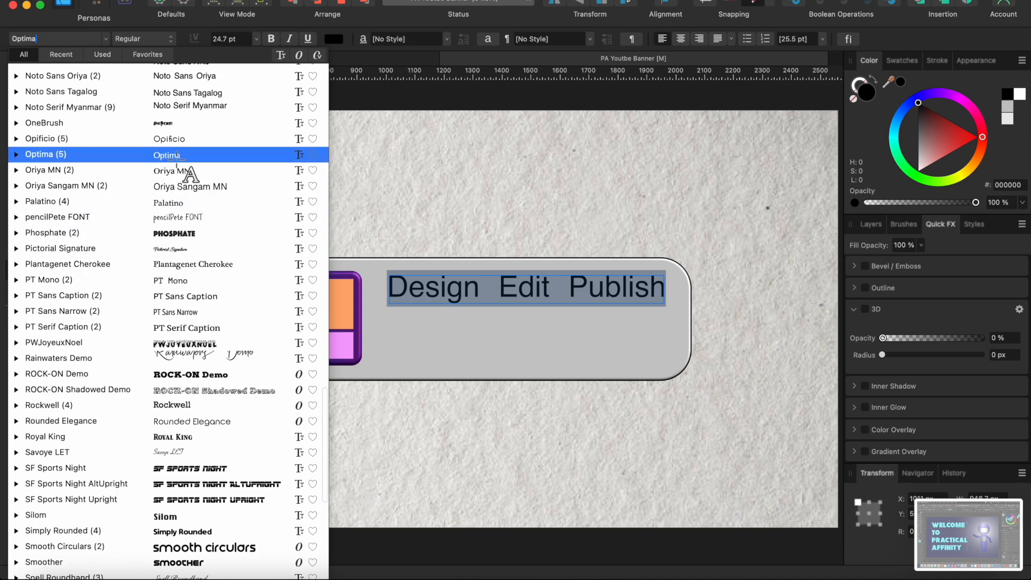
click(177, 141)
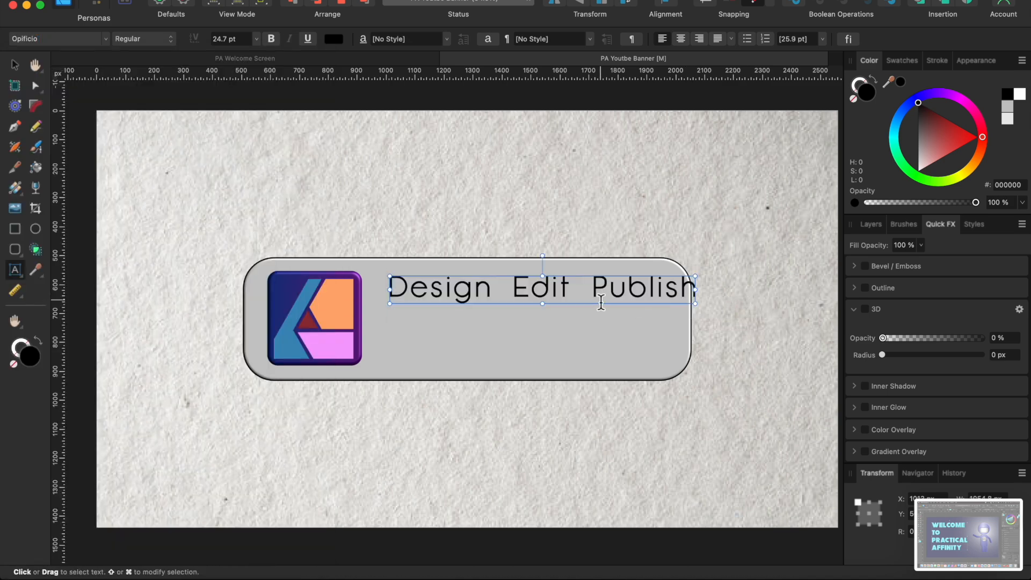
- Make the Design Edit Publish text bold and scale it to 22.6 pt so it fits within the grey panel
drag(696, 302, 652, 300)
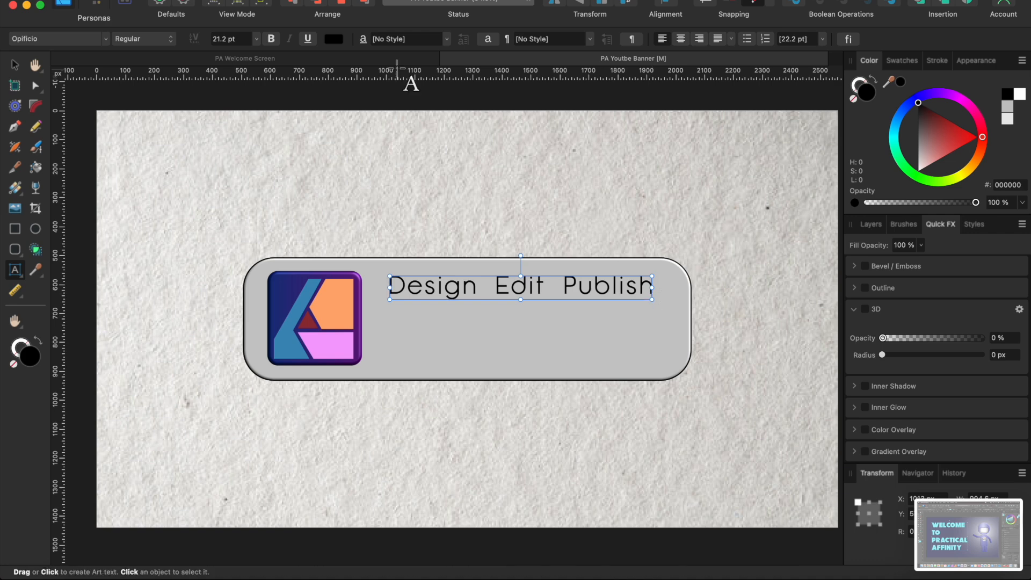
click(272, 40)
triple_click(458, 286)
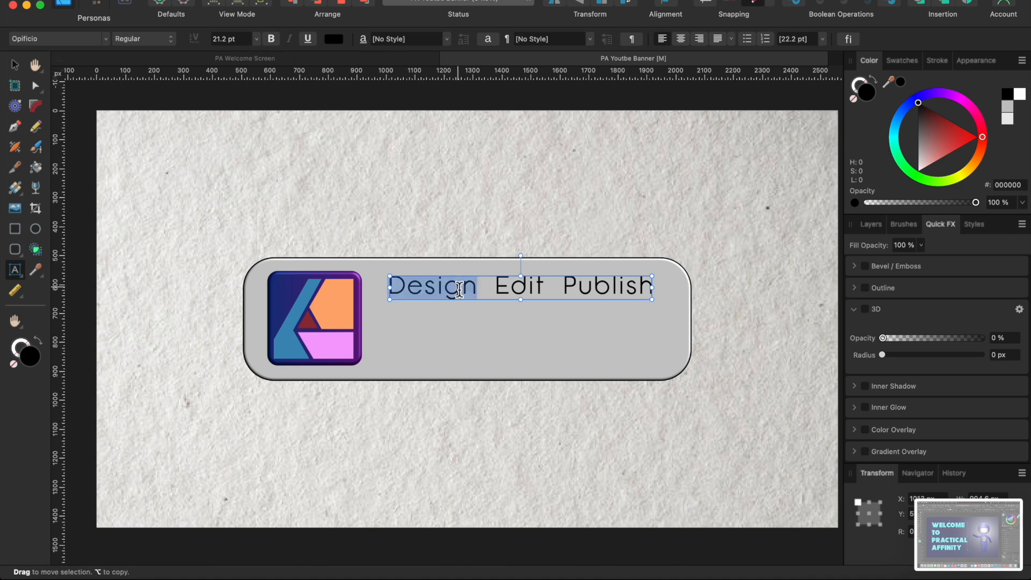
click(271, 40)
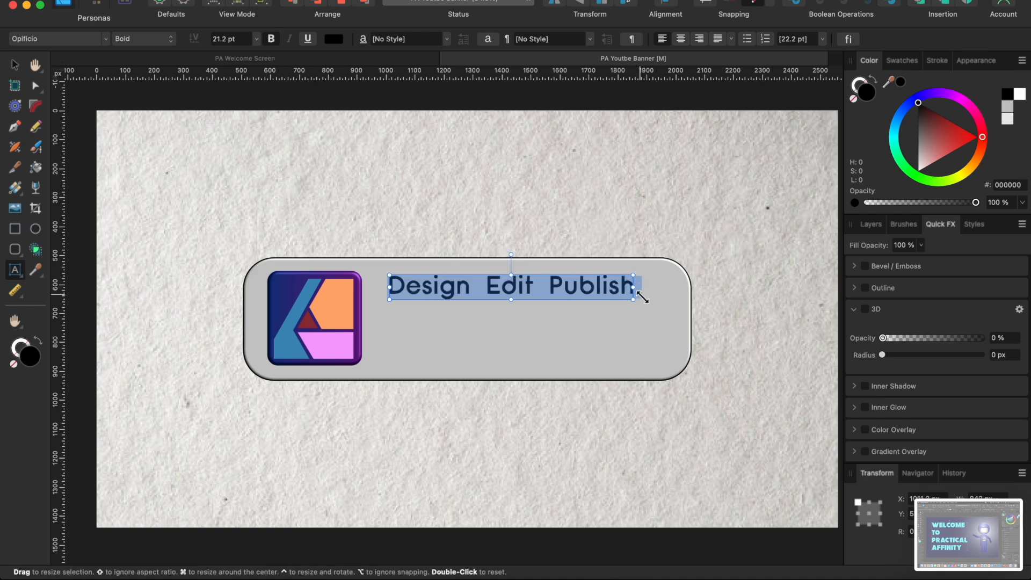
drag(636, 300, 652, 307)
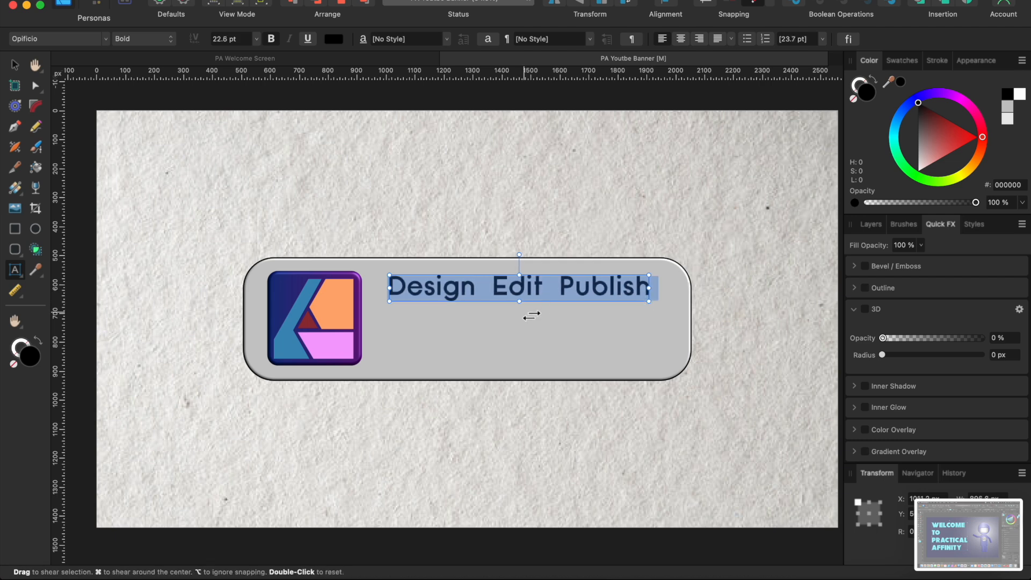
click(560, 191)
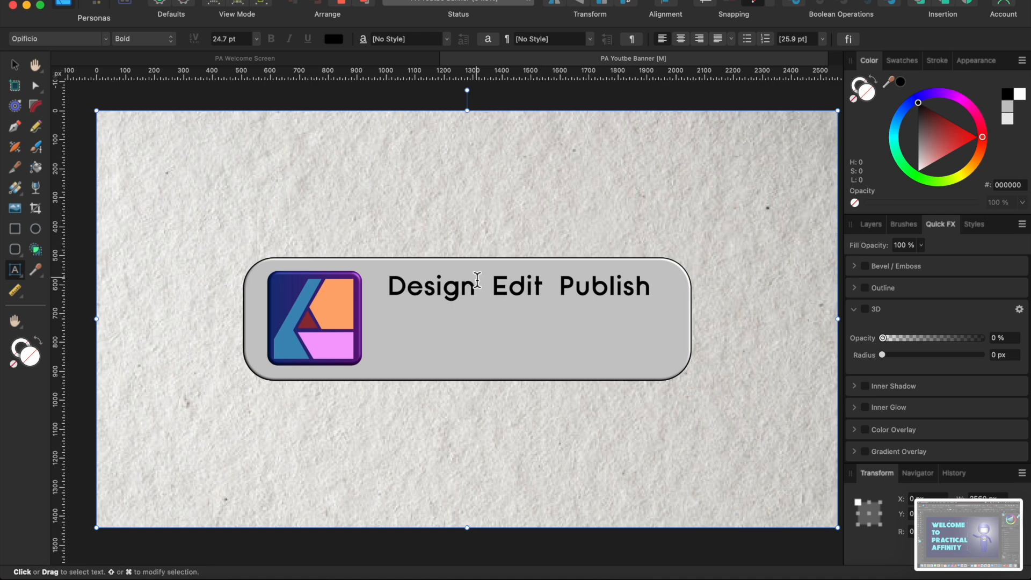
drag(389, 283, 648, 286)
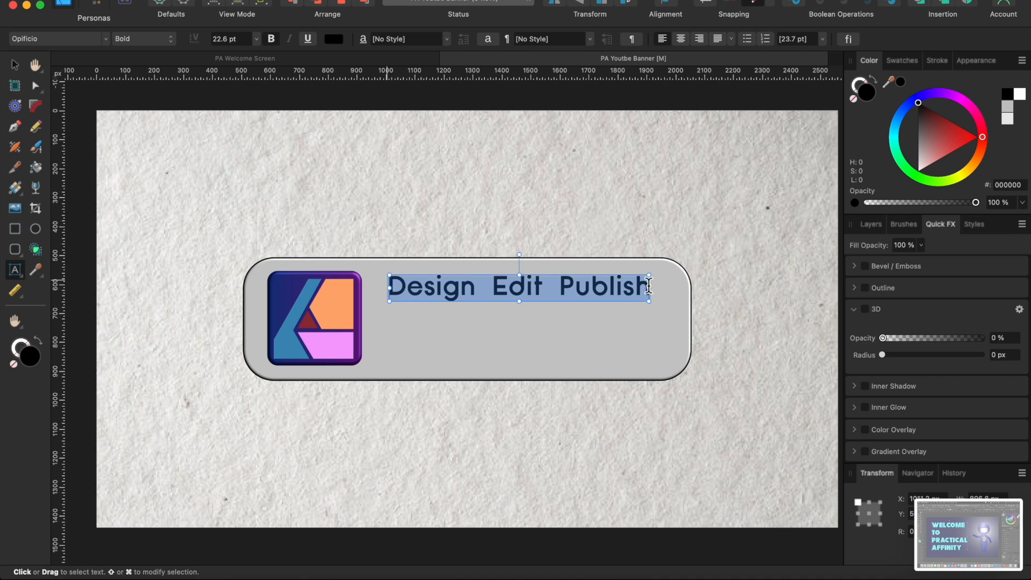
scroll(936, 388, down, 3)
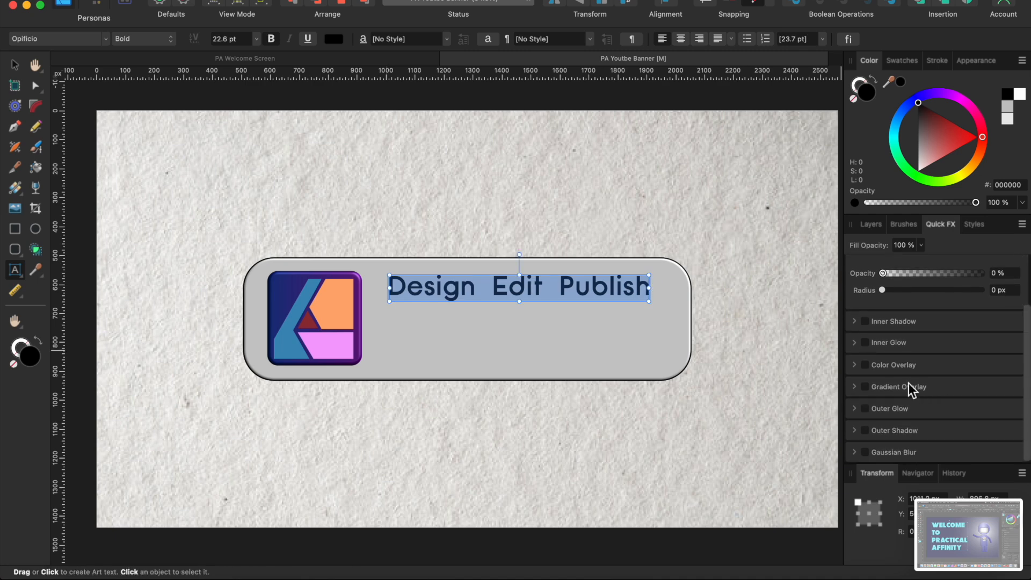
click(869, 368)
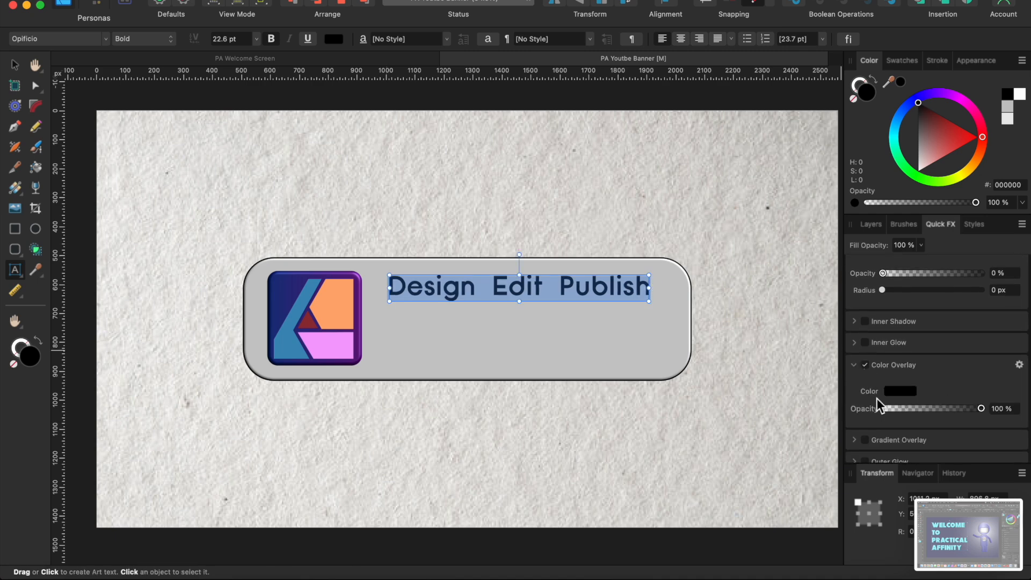
click(867, 366)
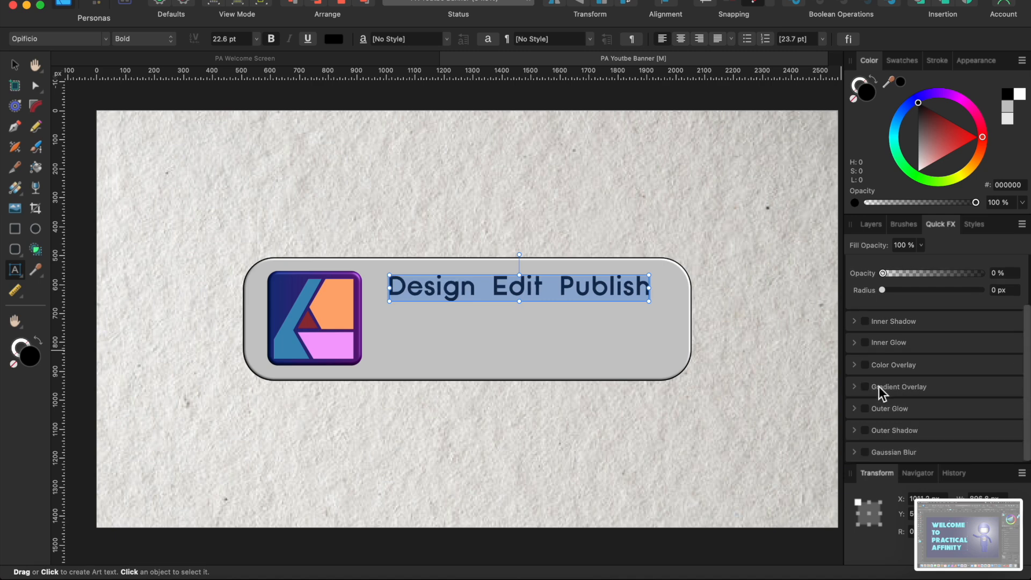
- Apply a Gradient Overlay effect to the Design Edit Publish text
click(867, 387)
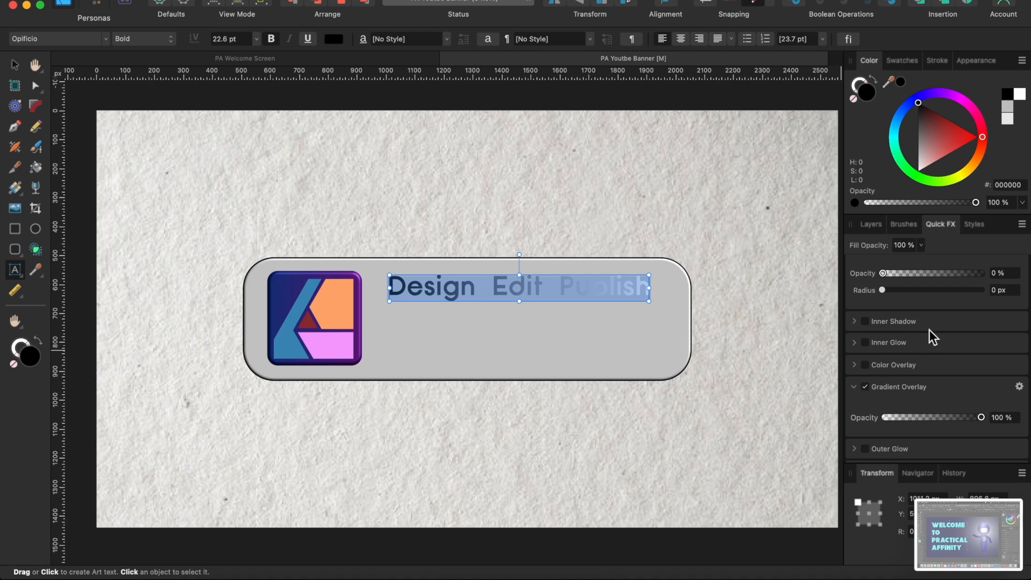
click(765, 386)
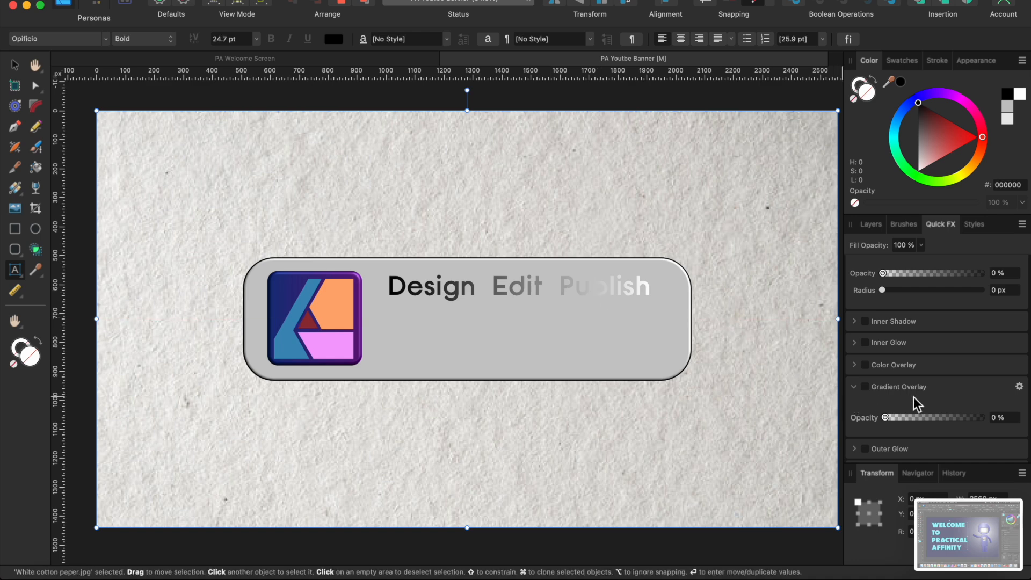
scroll(914, 398, down, 2)
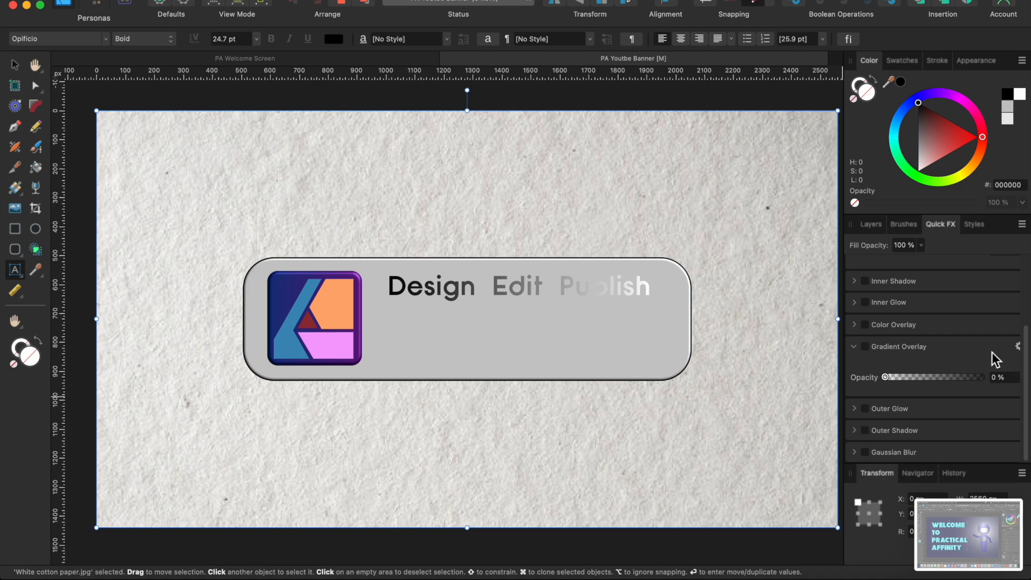
click(1020, 348)
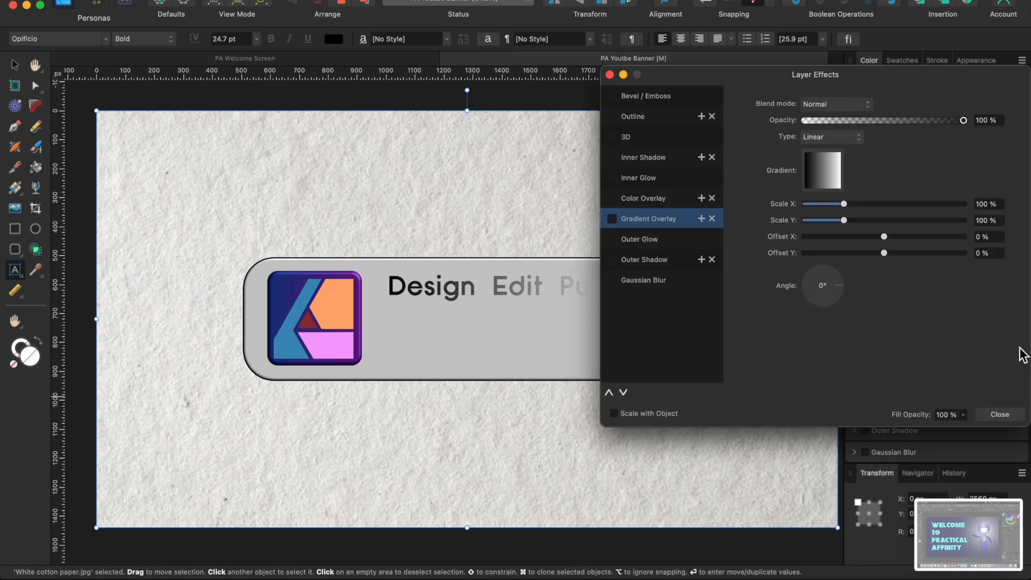
click(823, 172)
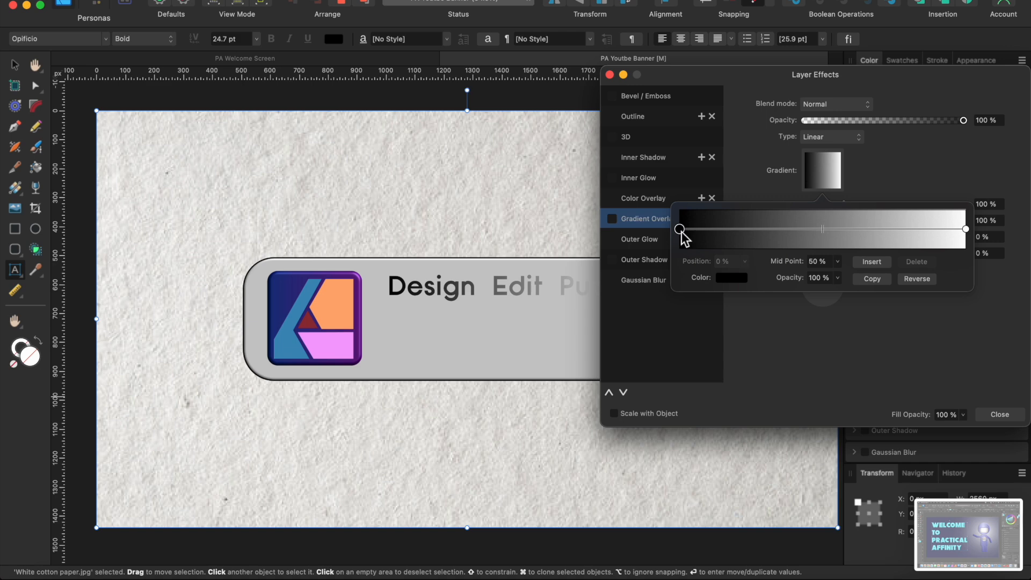
click(732, 278)
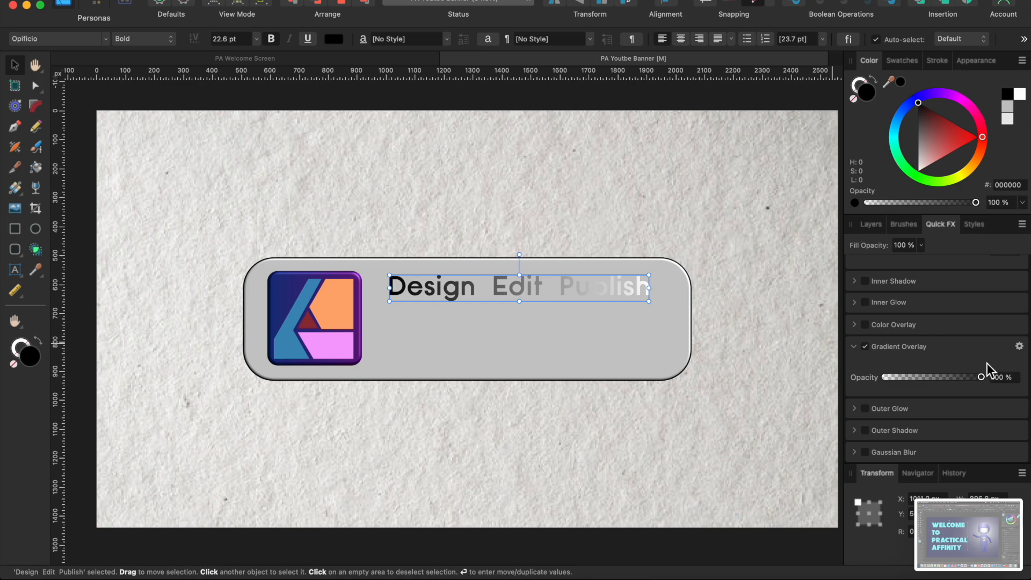
- Set the starting colour of the Design Edit Publish text's gradient overlay to dark blue 090C91
click(1020, 347)
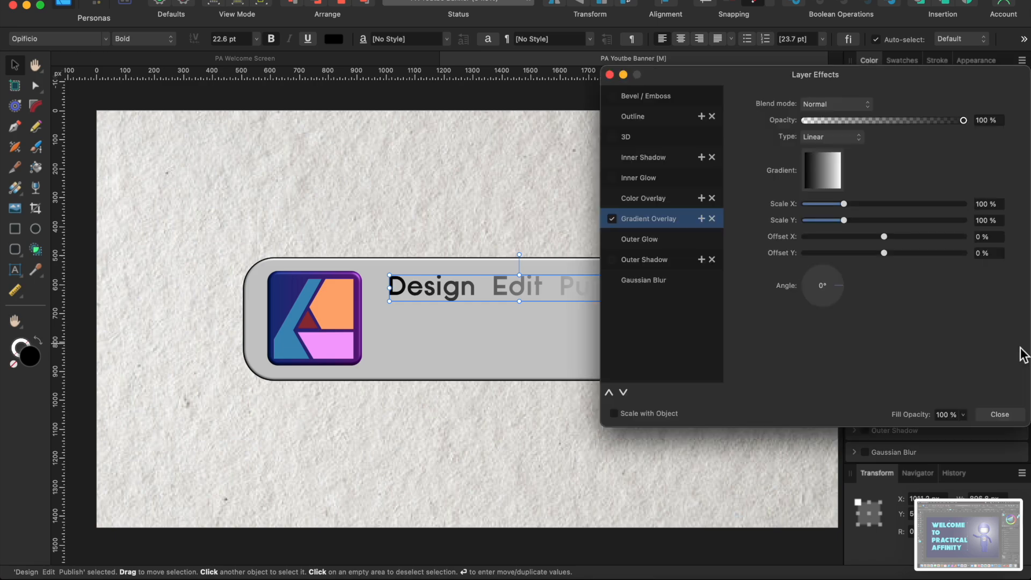
click(814, 166)
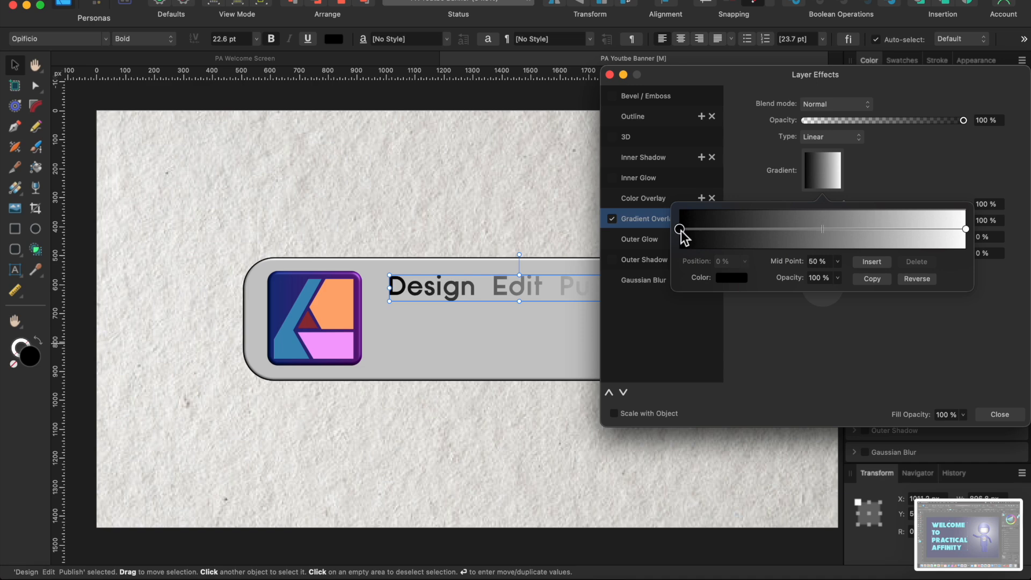
click(734, 279)
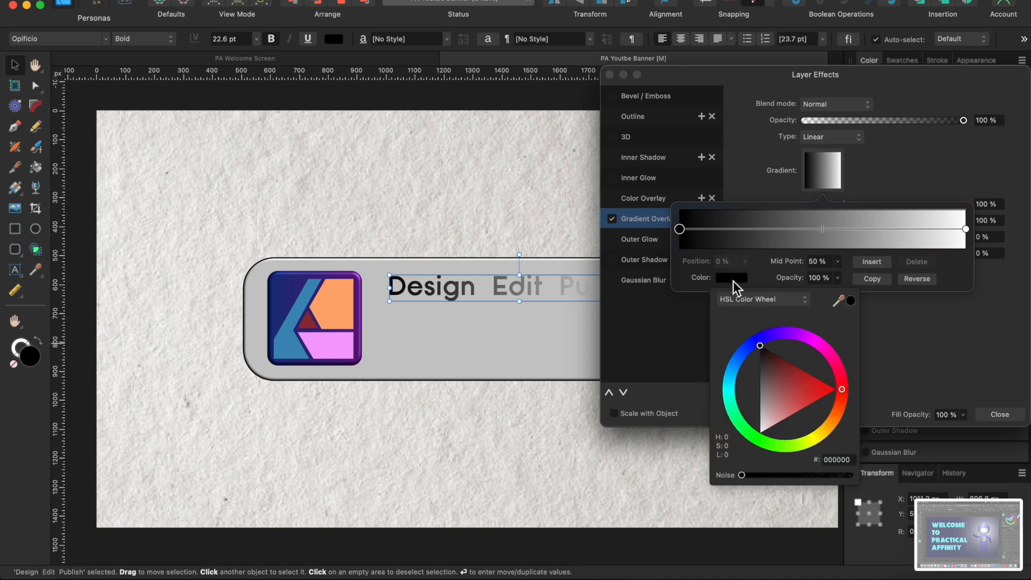
click(758, 341)
click(764, 381)
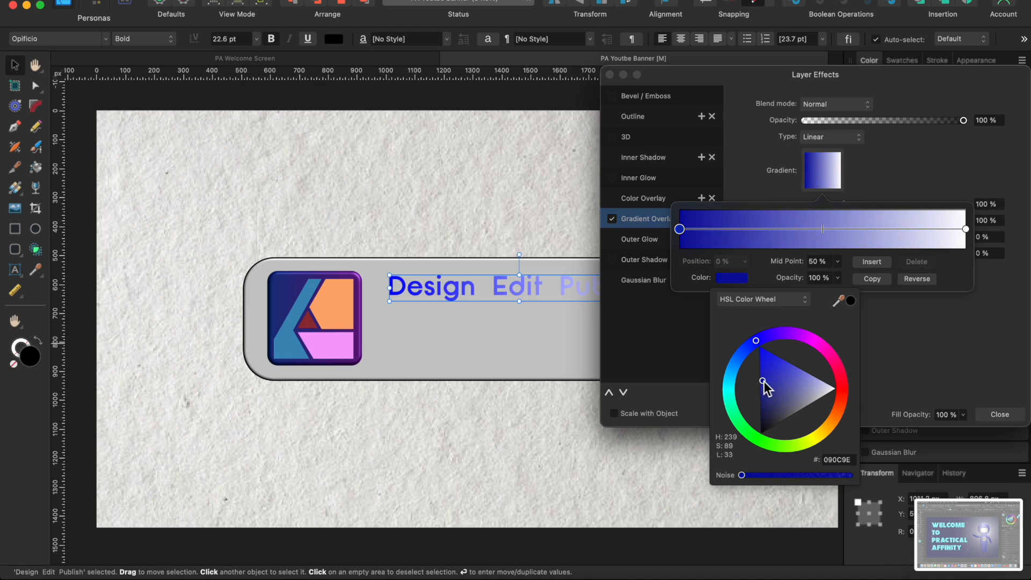
click(763, 385)
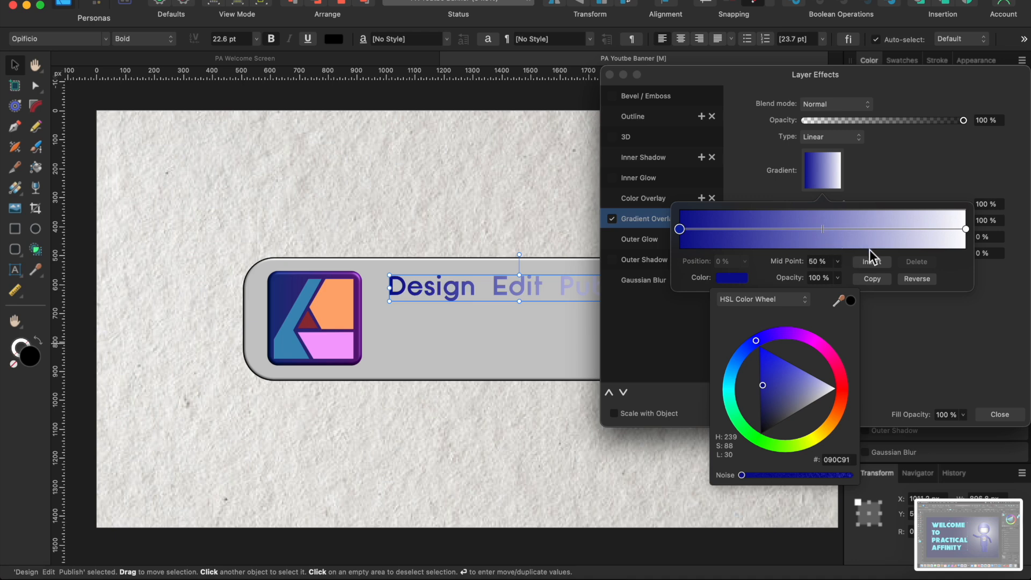
- Insert a middle stop at 50% in the text's gradient overlay and colour it purple 5F0186
click(950, 258)
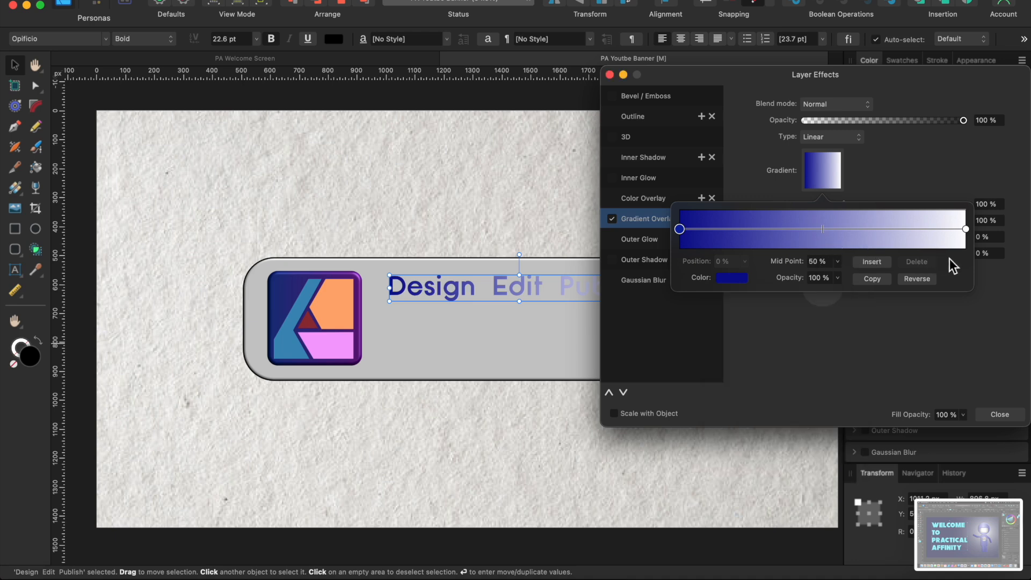
click(879, 263)
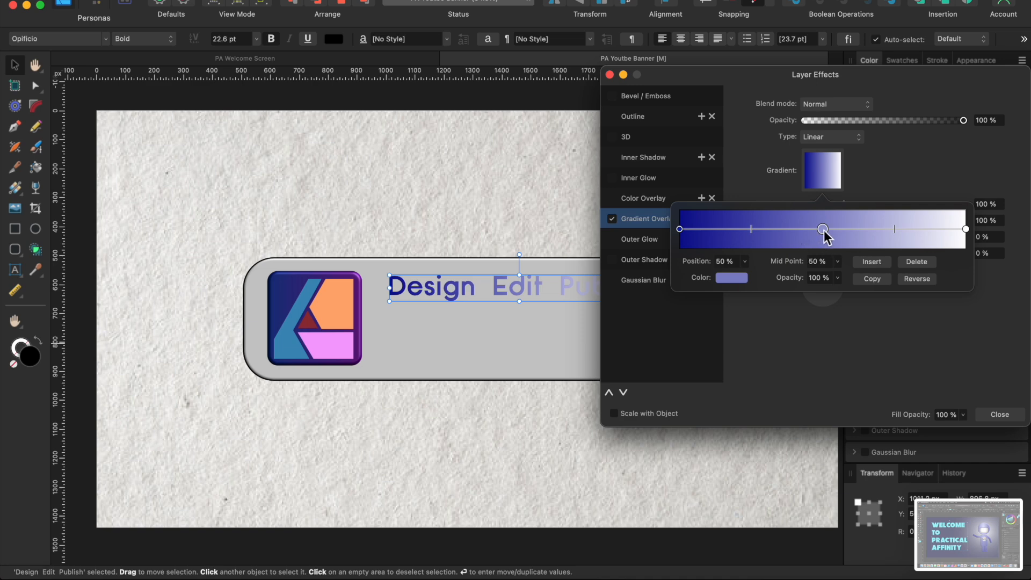
click(730, 279)
click(799, 335)
drag(806, 372, 771, 379)
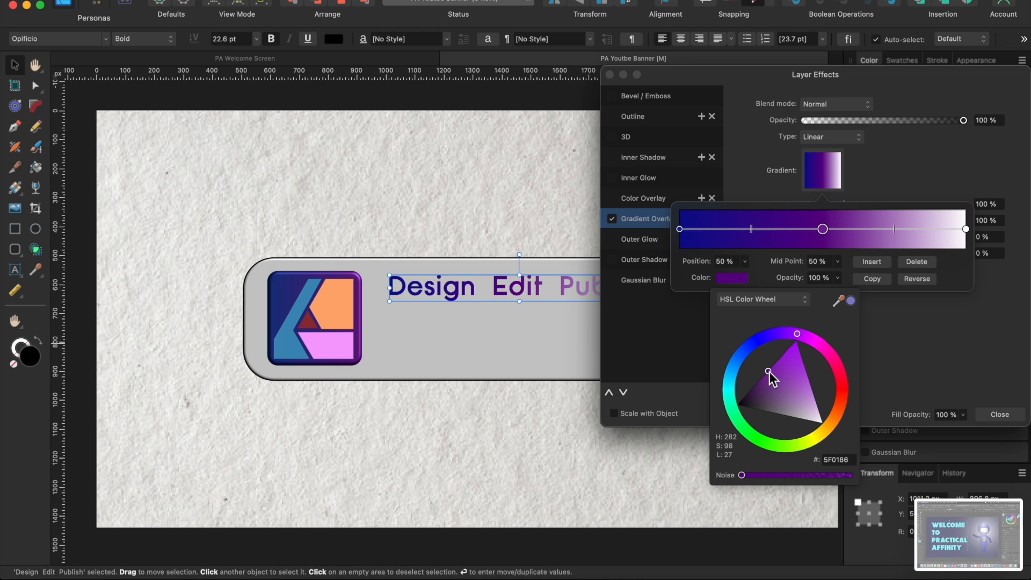
- Set the end stop of the text's gradient overlay to orange FF7A00 and close the layer effects
click(965, 229)
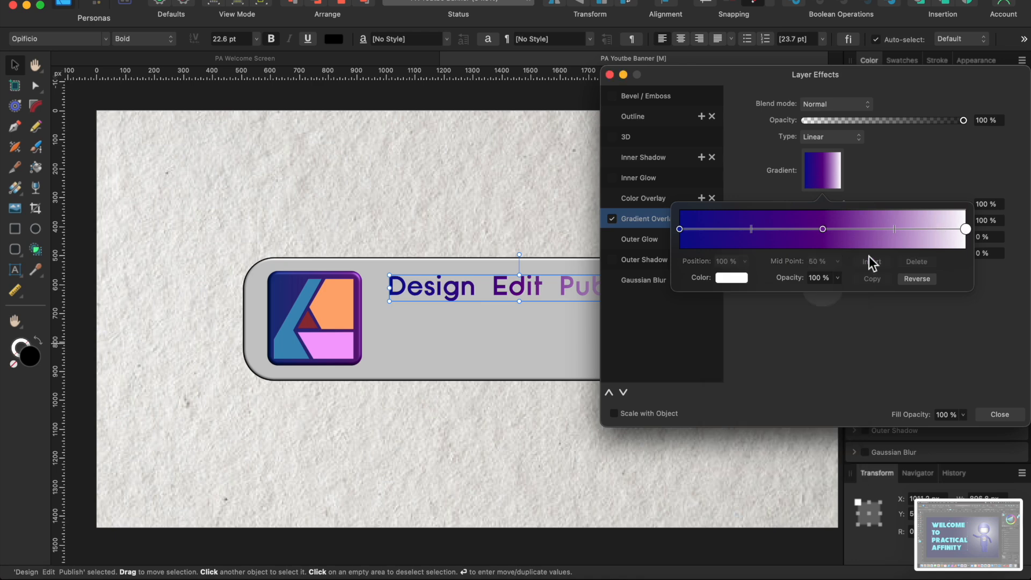
click(733, 279)
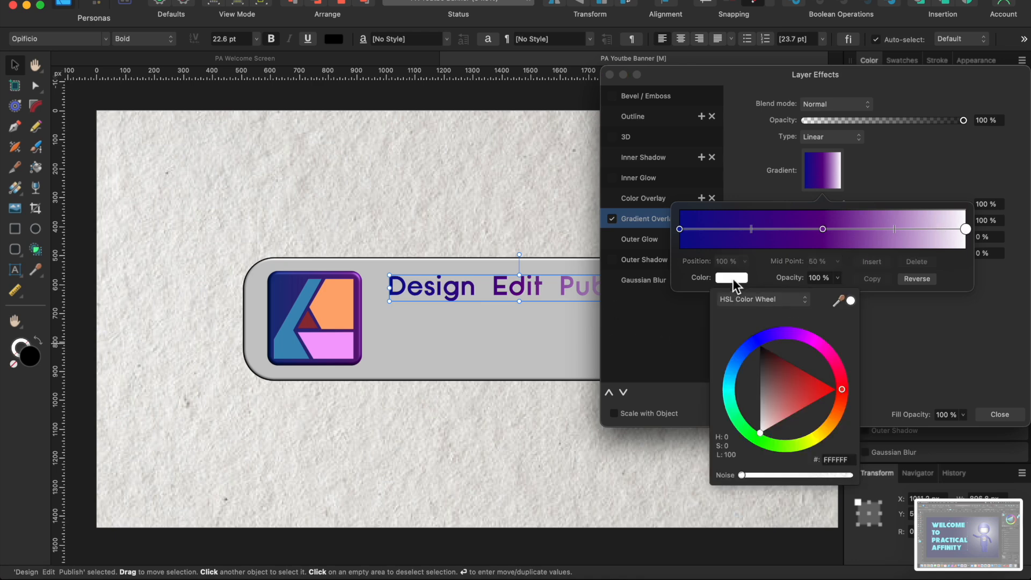
drag(846, 389, 843, 421)
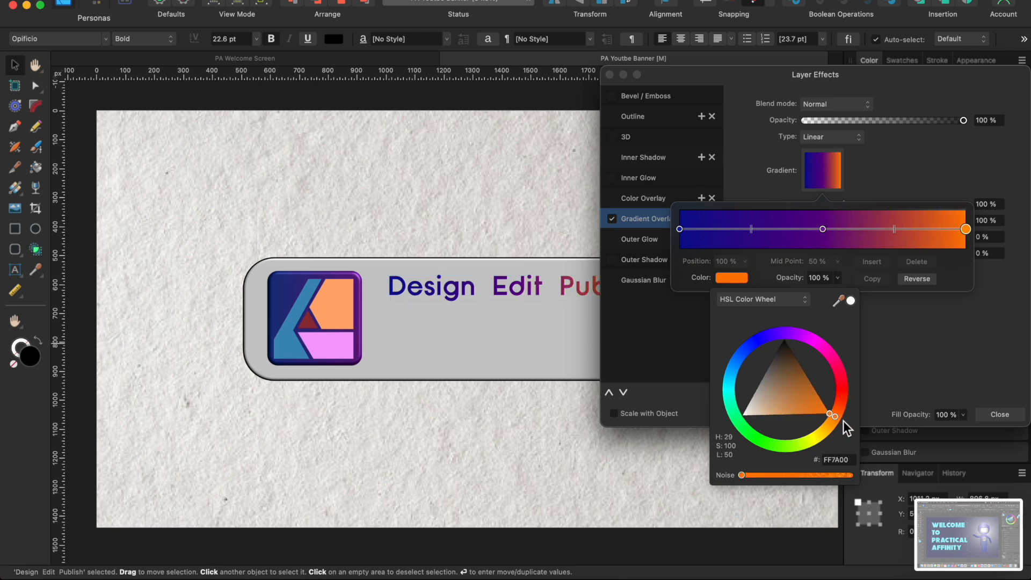
click(610, 74)
click(611, 74)
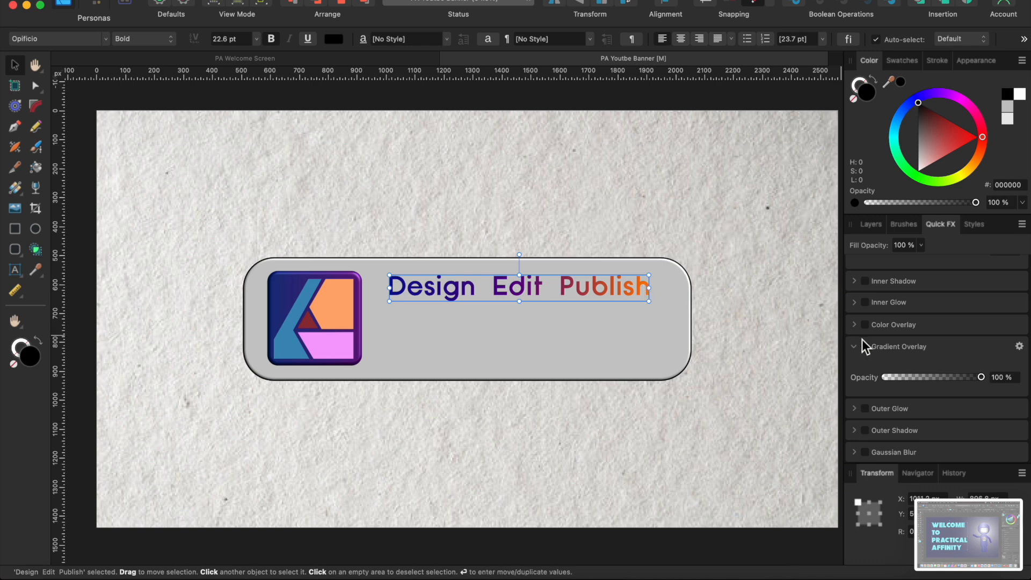
- Apply a 3D effect to the Design Edit Publish text and slightly increase its radius
scroll(880, 341, up, 3)
scroll(879, 341, up, 1)
click(866, 290)
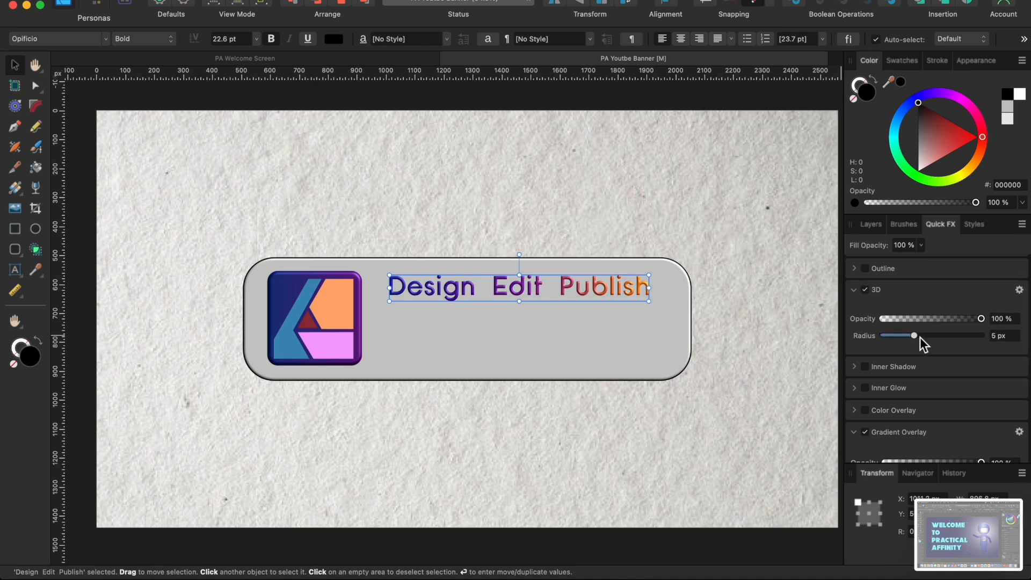
drag(915, 336, 918, 337)
click(450, 205)
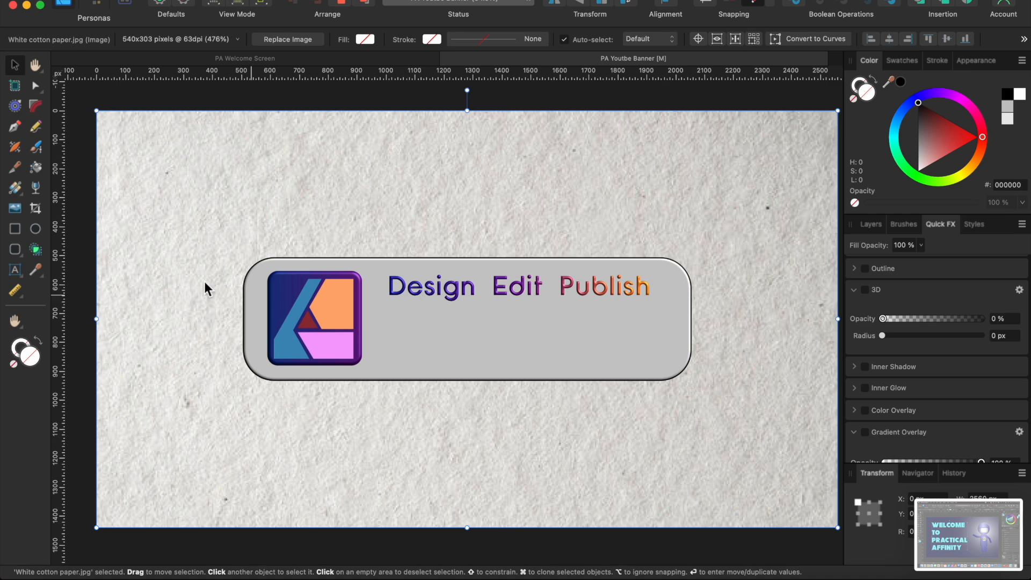
- Add the three-line artistic text "Practical Applications / for / Affinity Suite" below the Design Edit Publish text
click(15, 270)
drag(389, 275, 455, 307)
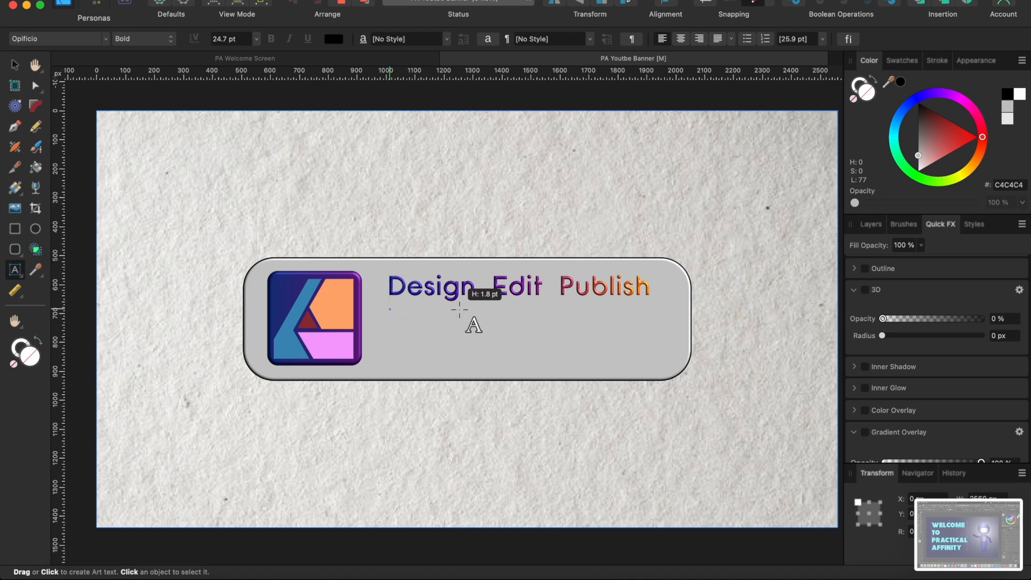
text(Practicall)
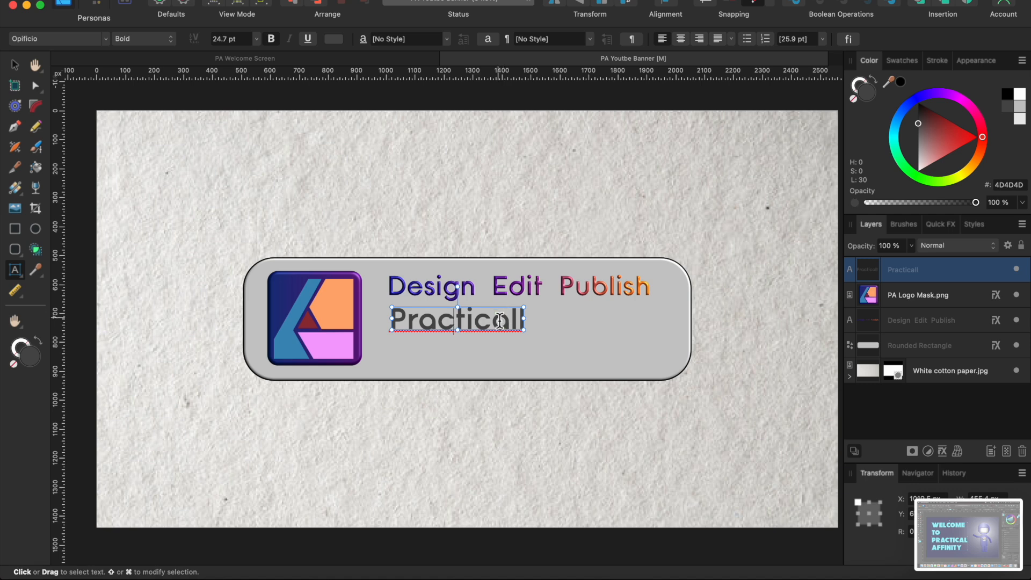
click(521, 321)
key(BackSpace)
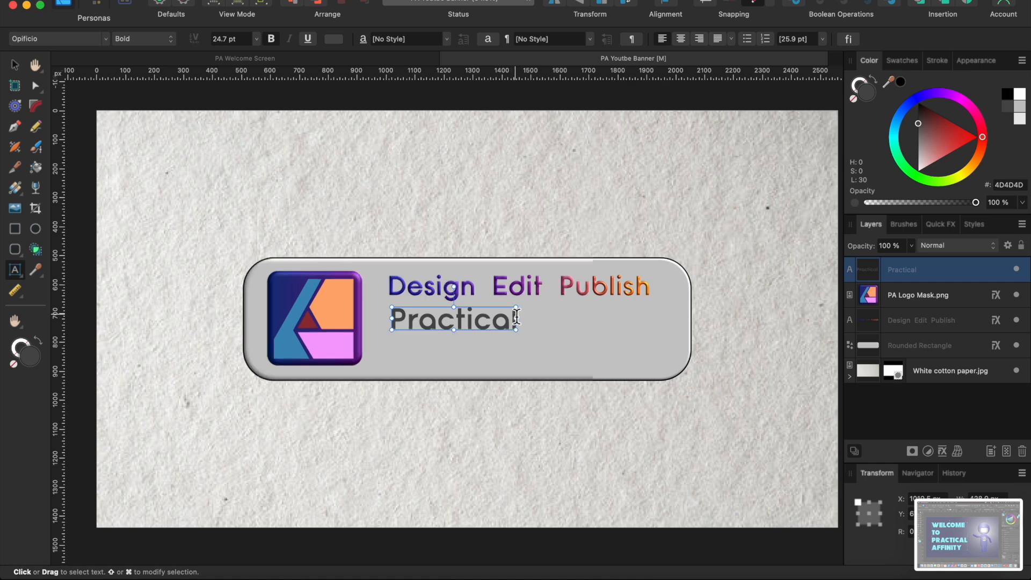
text(Applications)
key(Return)
text(for)
key(Return)
text(Affinit)
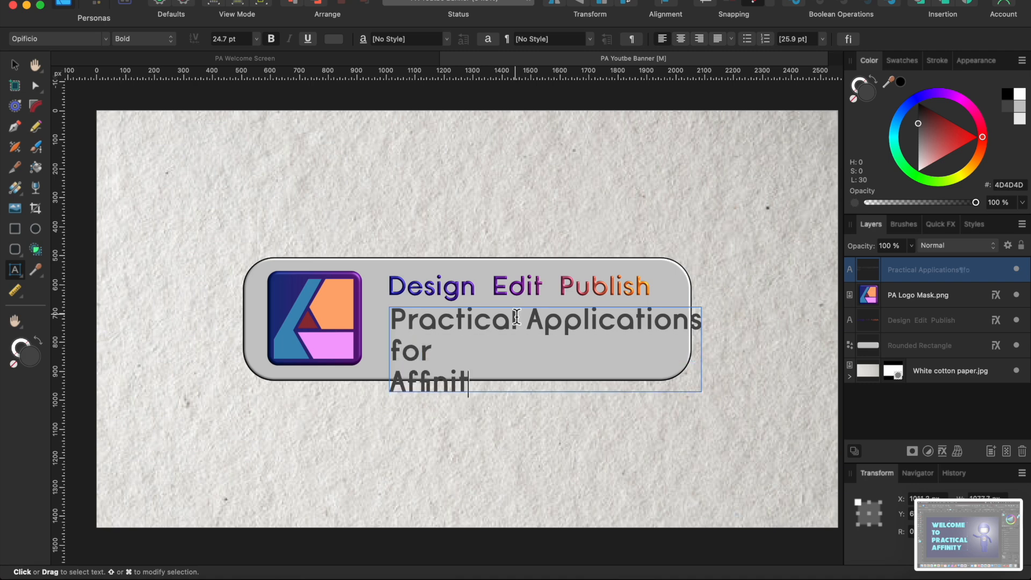
text(y Suite)
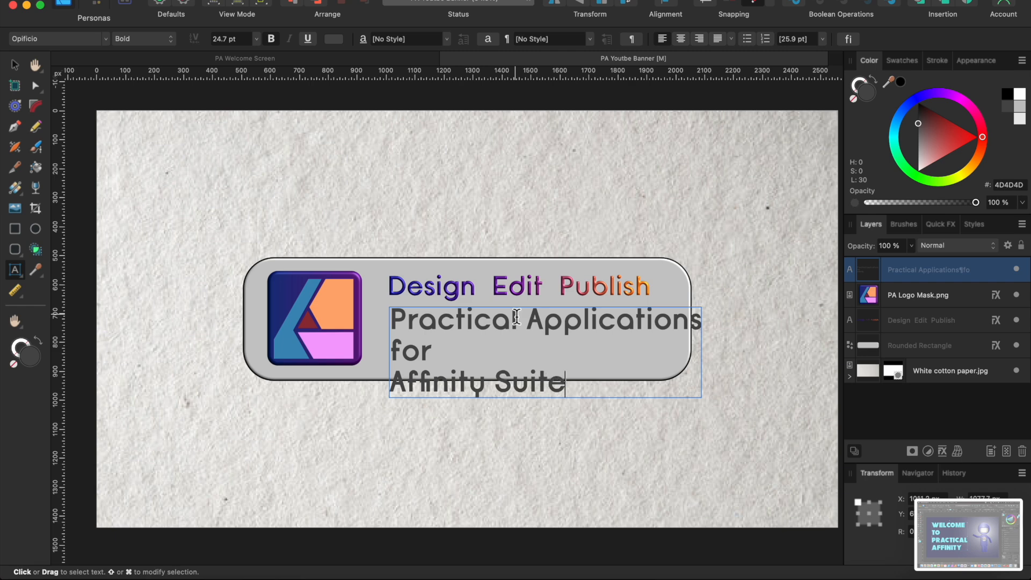
- Centre-align all three lines of the Practical Applications for Affinity Suite text
key(Escape)
click(693, 422)
click(561, 373)
drag(565, 382, 376, 301)
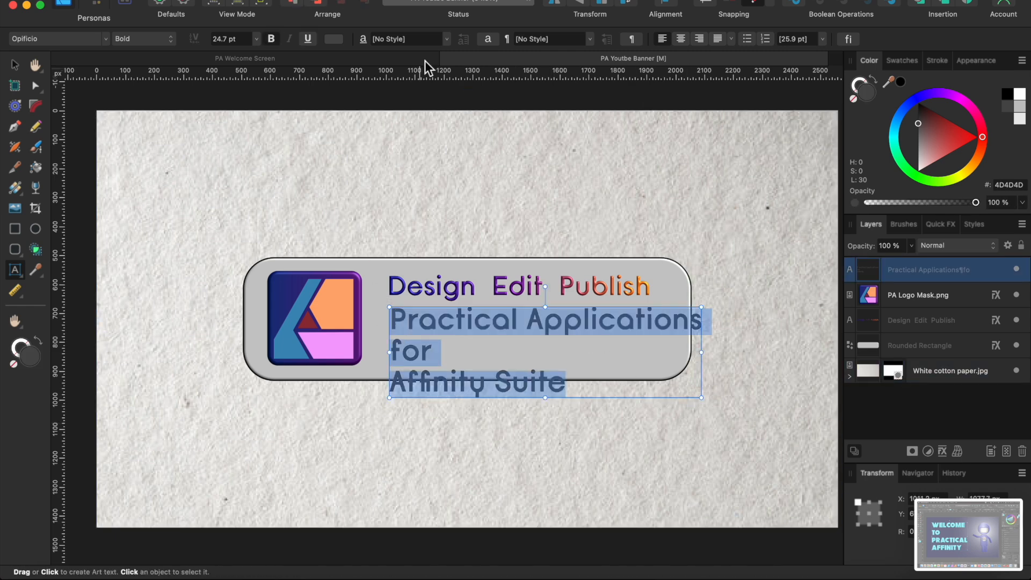
click(681, 39)
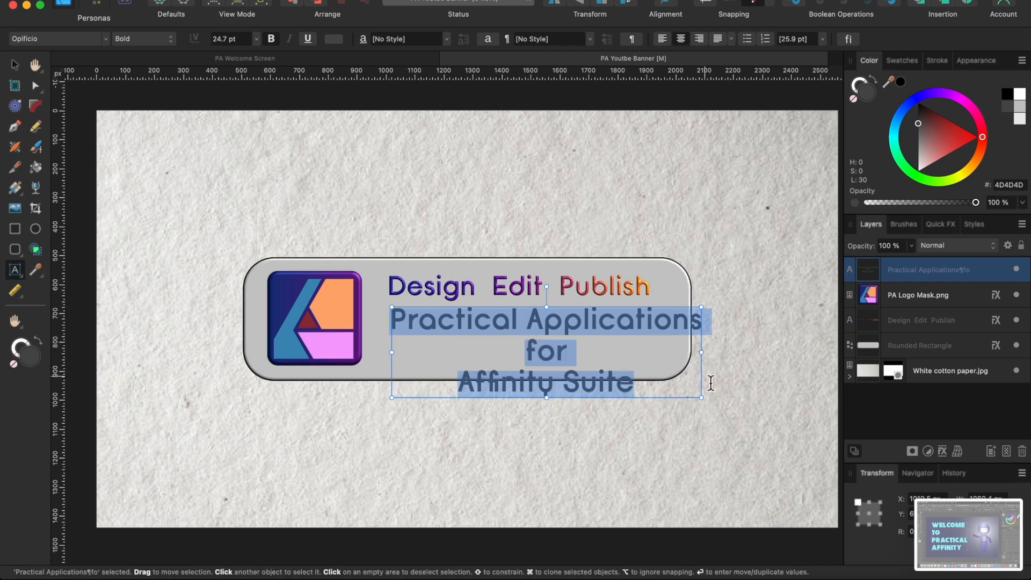
- Scale the three-line text down to 18.7 pt and centre it beneath Design Edit Publish within the grey panel
drag(701, 397, 627, 375)
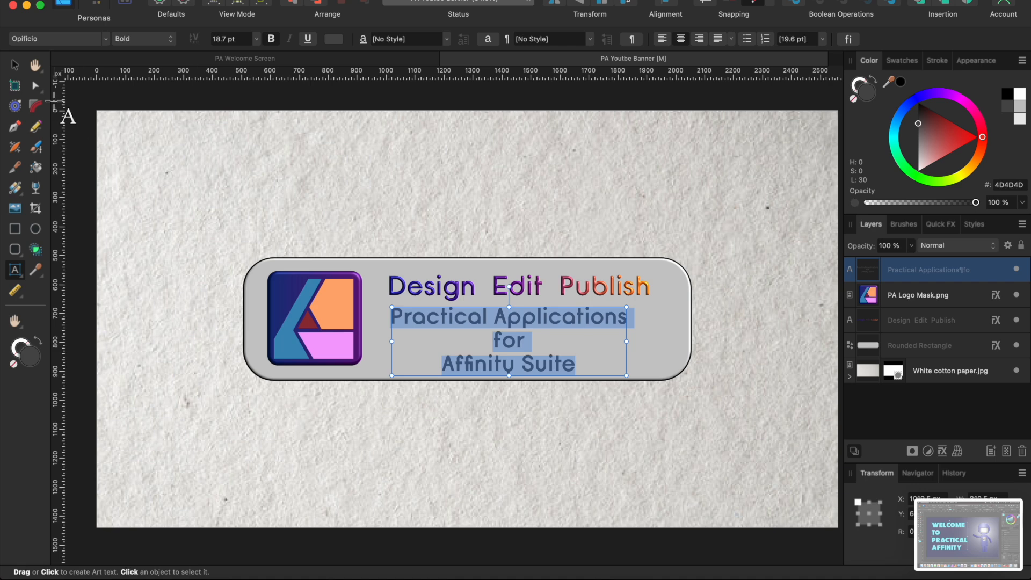
click(14, 64)
drag(533, 310, 541, 305)
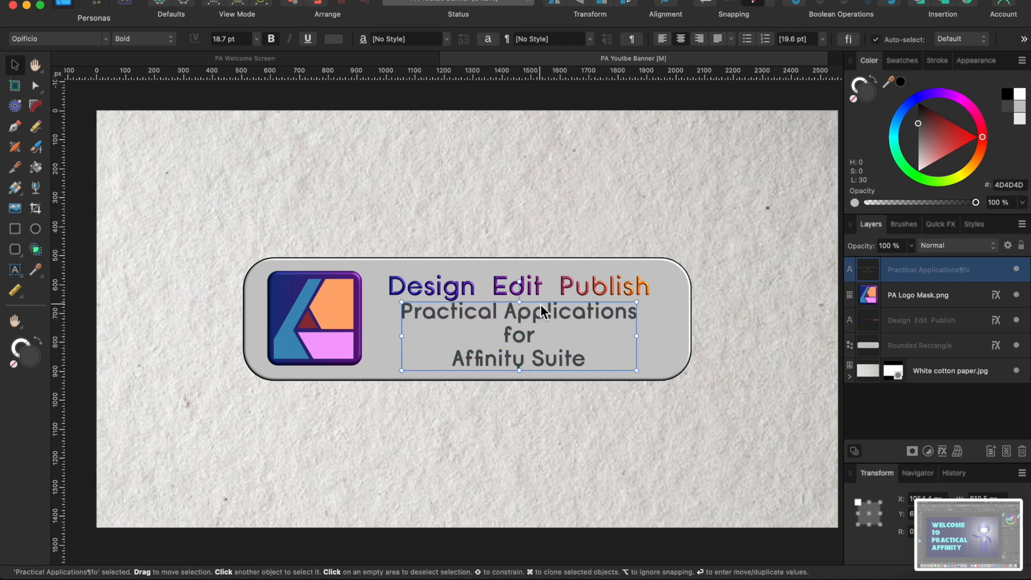
- Apply a 3D effect with a radius of 8.2 px to the Practical Applications for Affinity Suite text
triple_click(588, 358)
click(604, 359)
drag(589, 358, 406, 312)
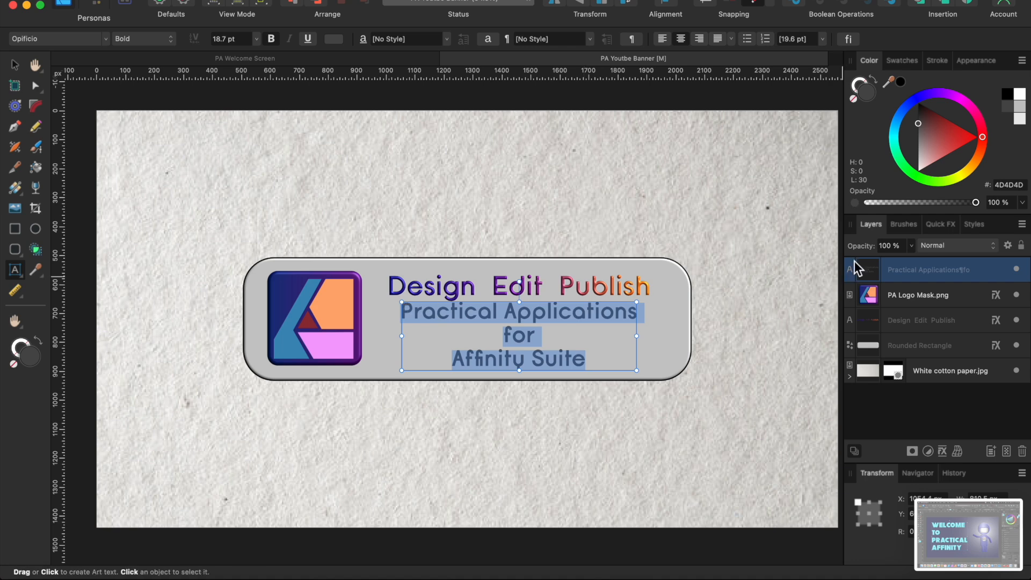
click(942, 225)
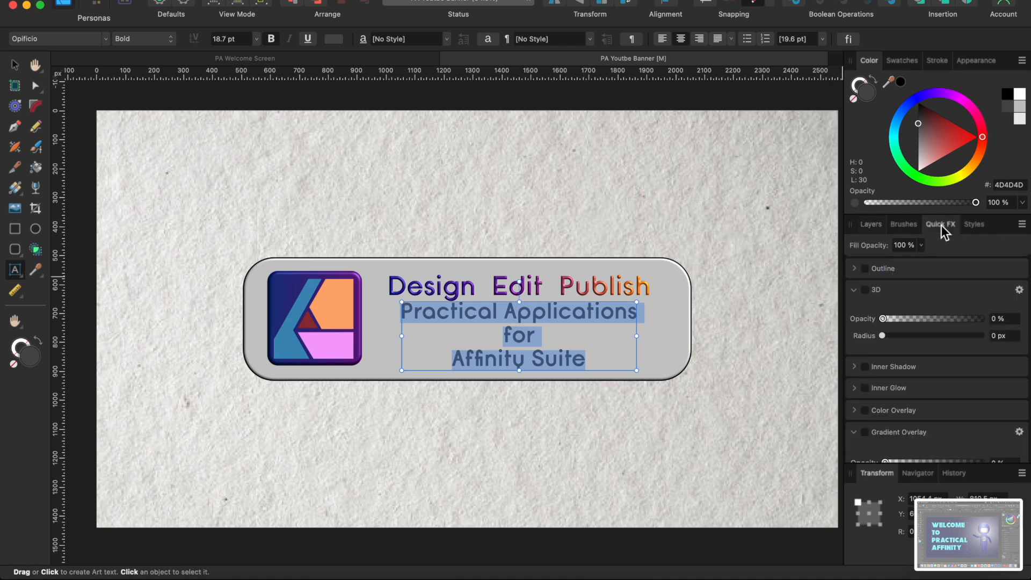
click(865, 289)
drag(915, 335, 923, 334)
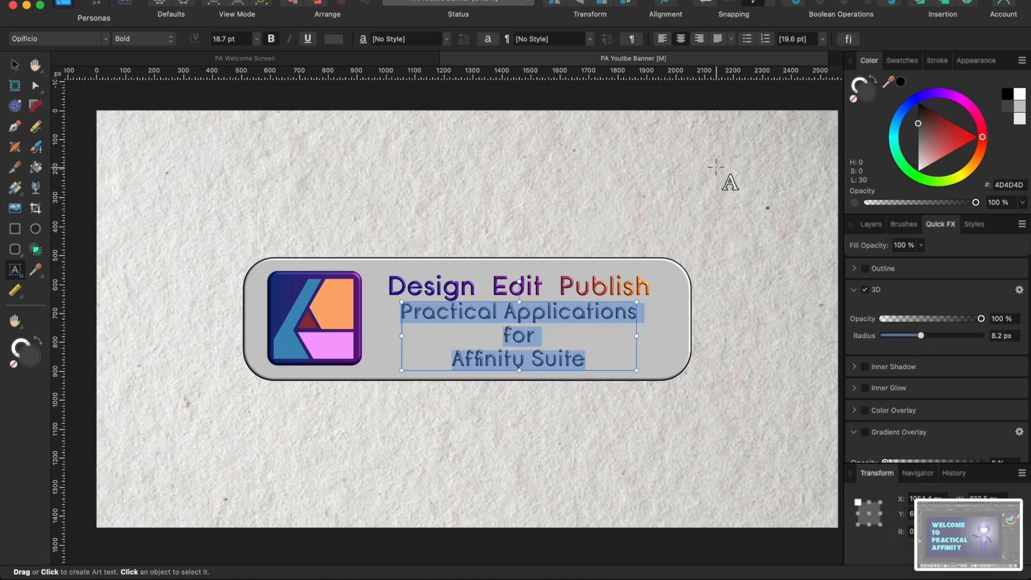
key(Escape)
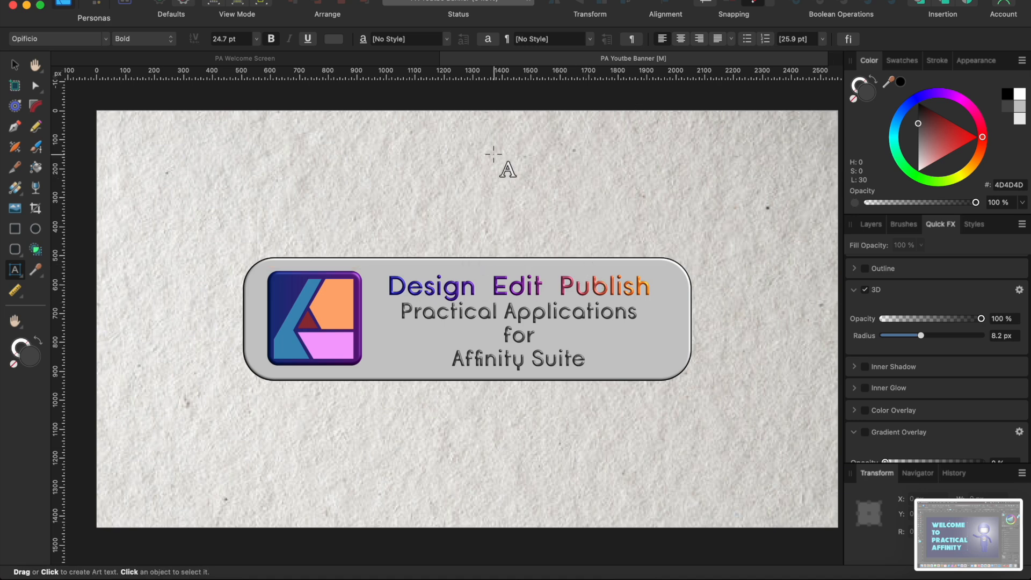
- Save the finished PA YouTube banner document
click(136, 0)
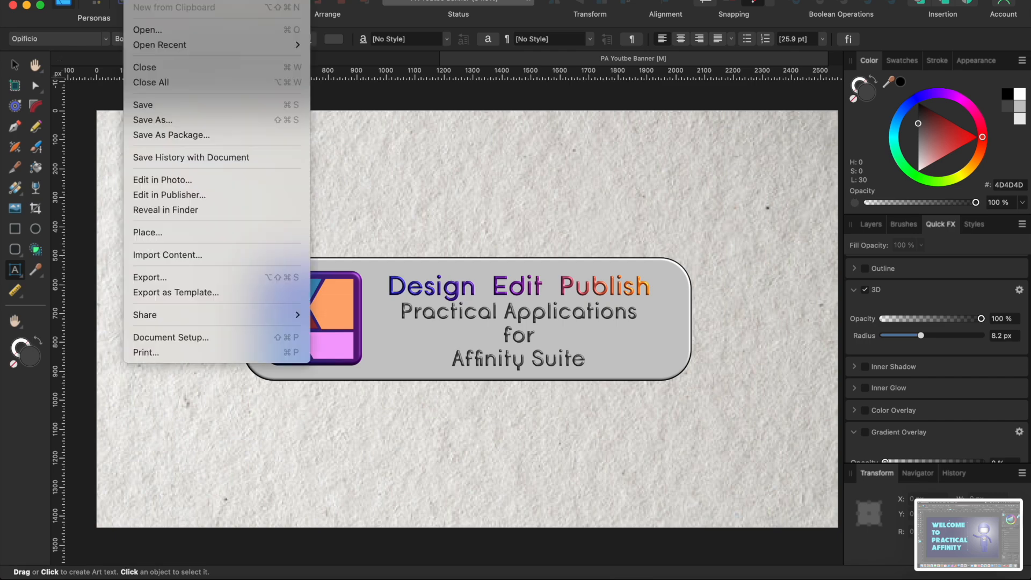
click(146, 105)
click(139, 1)
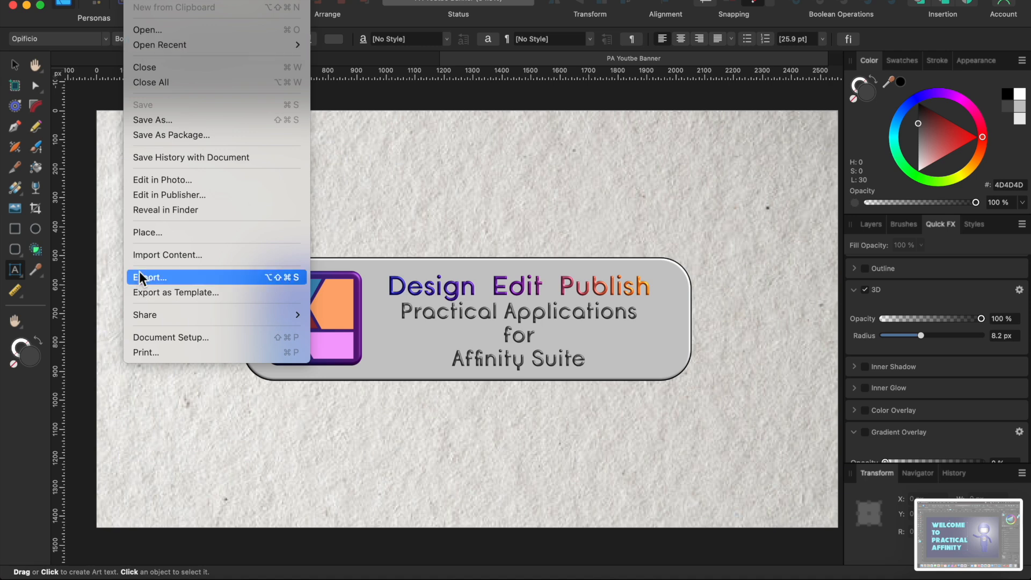
click(365, 82)
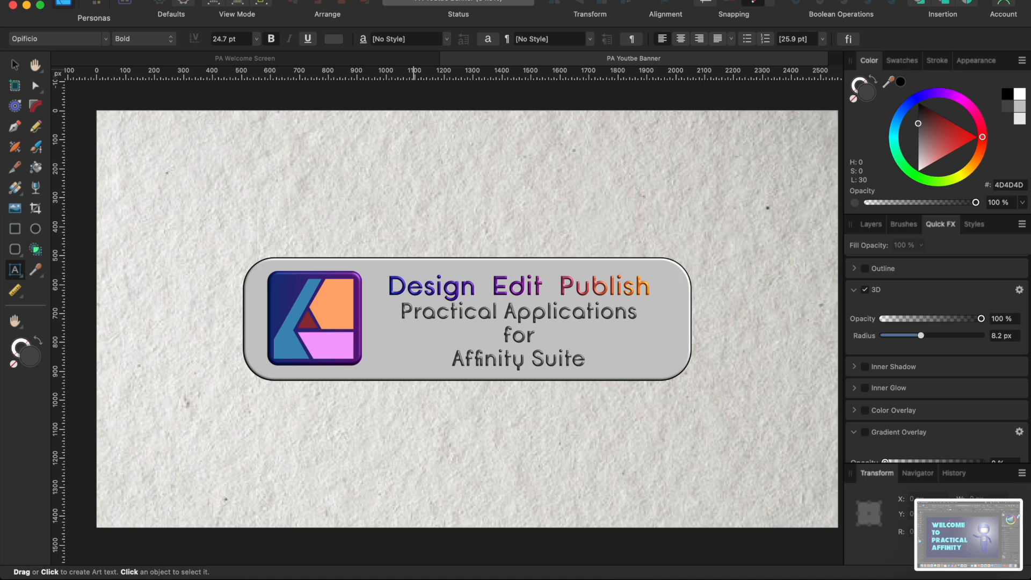
- Create a new document from the YouTube Profile Picture template
click(137, 1)
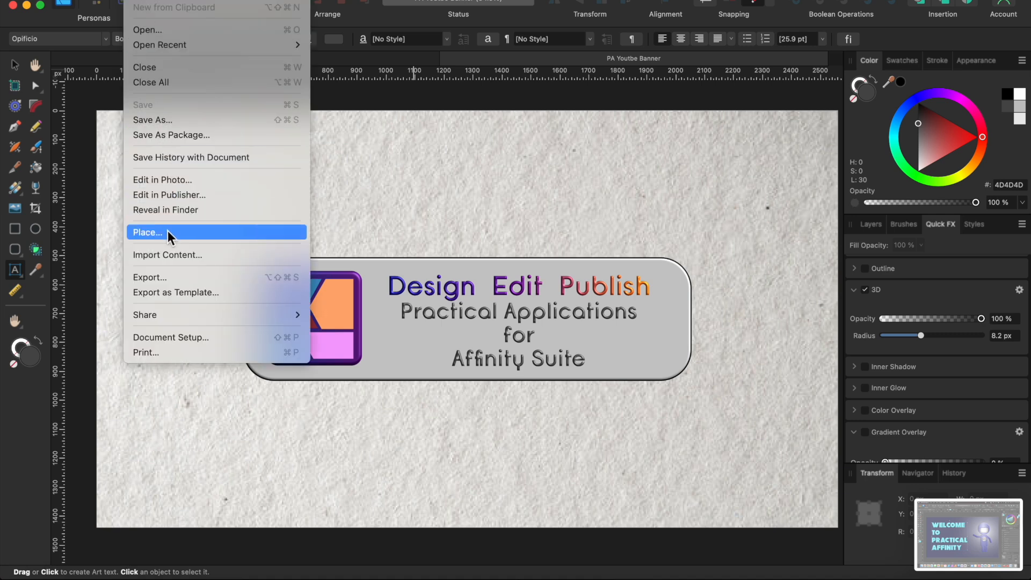
click(146, 1)
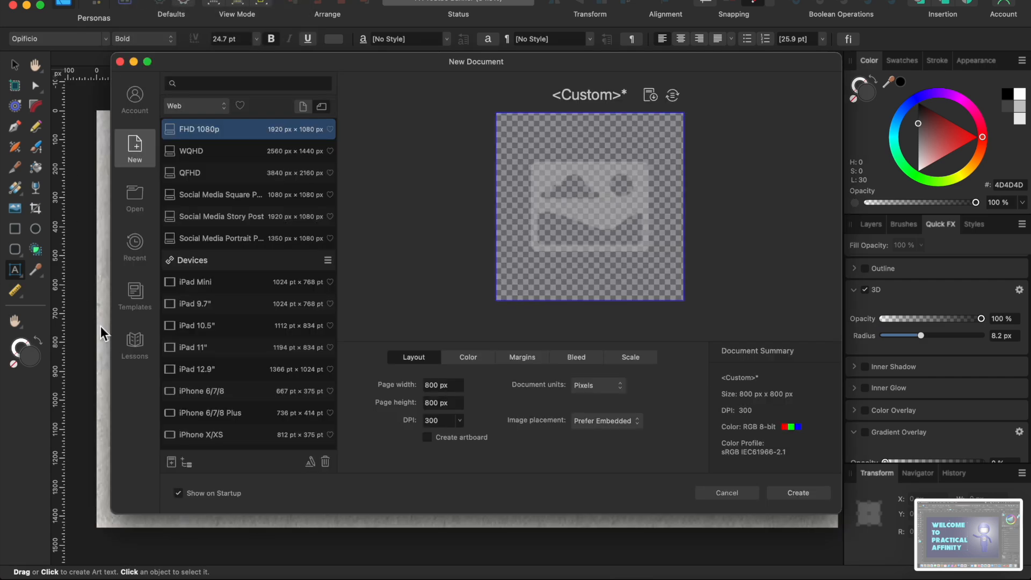
click(136, 298)
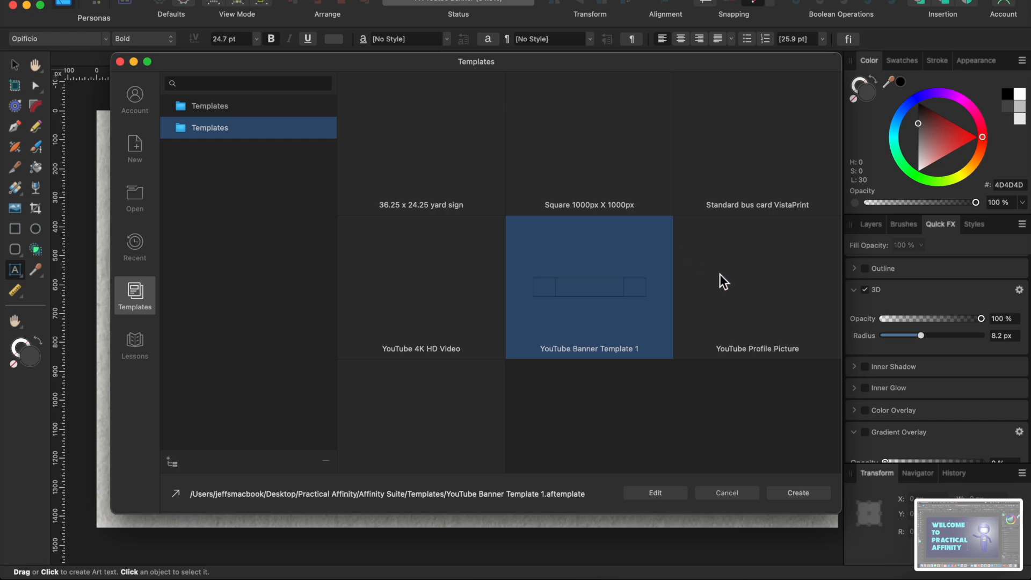
click(760, 280)
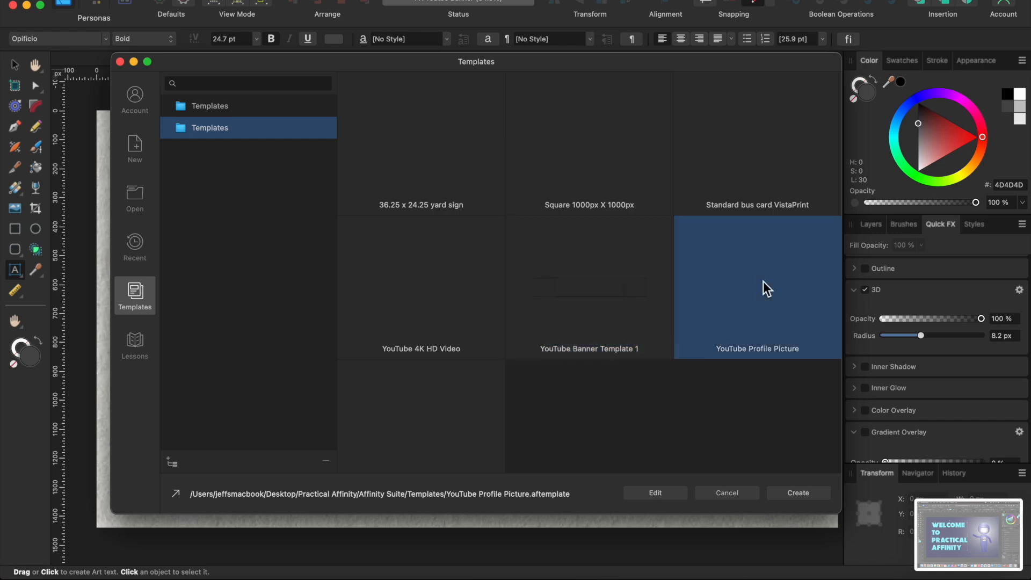
click(803, 493)
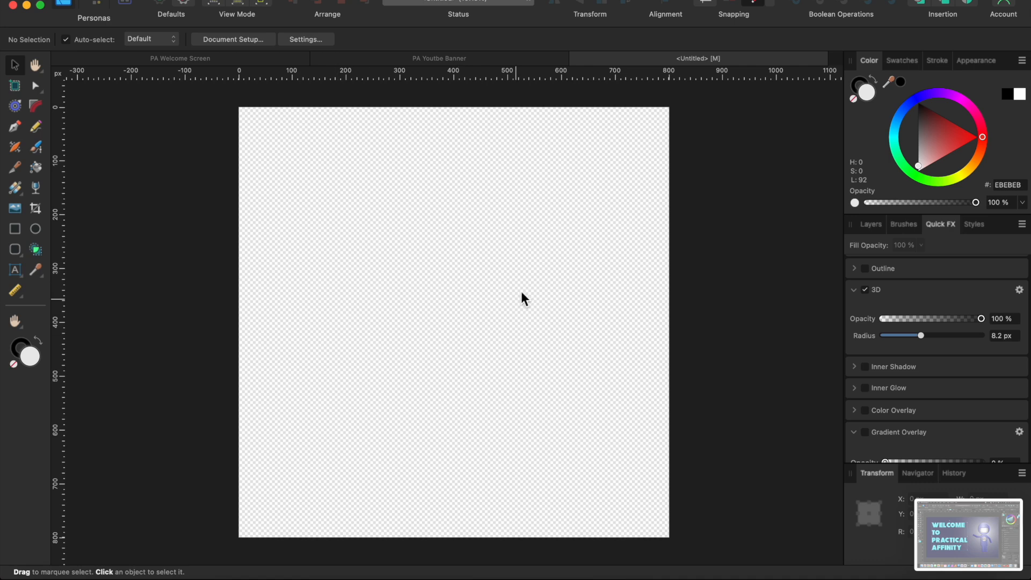
- Draw a circle about 752 px in diameter and centre it on the page
click(35, 229)
drag(269, 177, 679, 488)
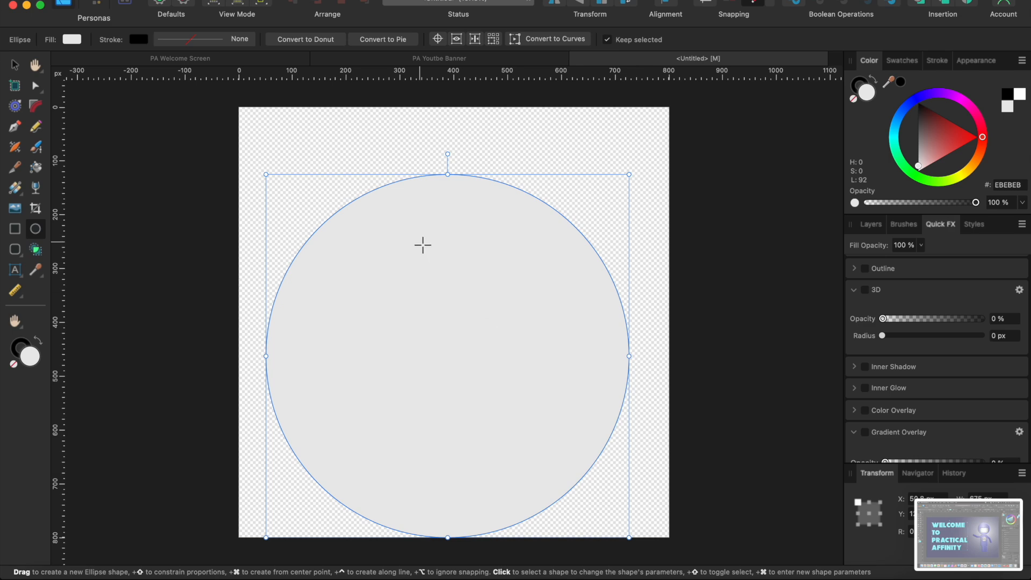
drag(267, 174, 225, 133)
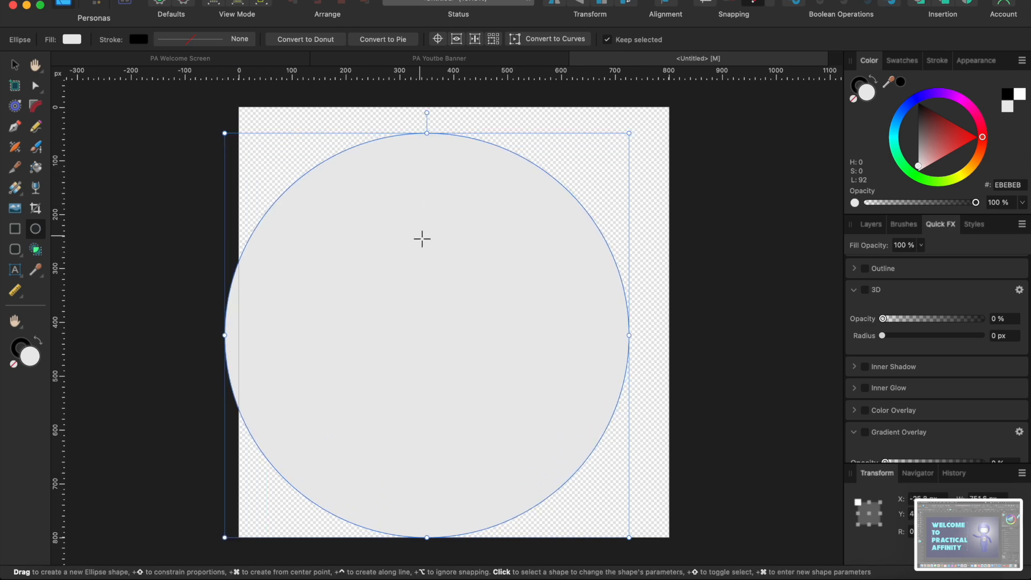
click(15, 65)
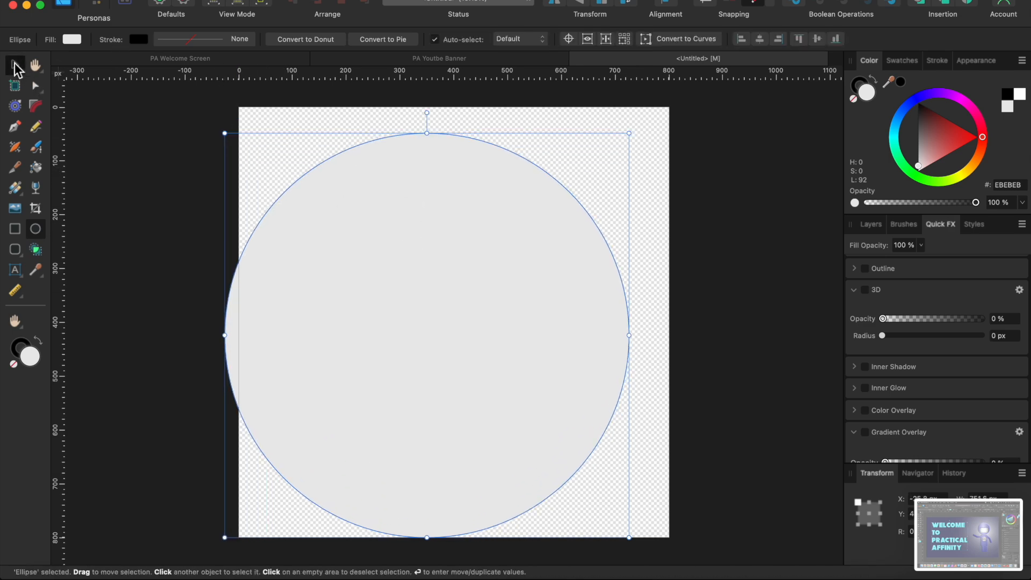
drag(420, 243, 450, 234)
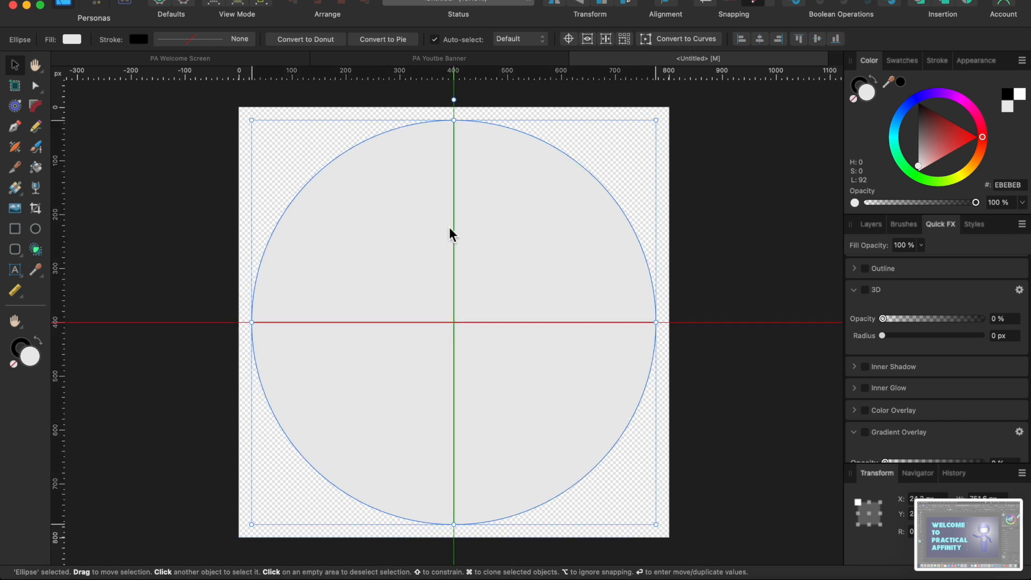
drag(451, 227, 451, 229)
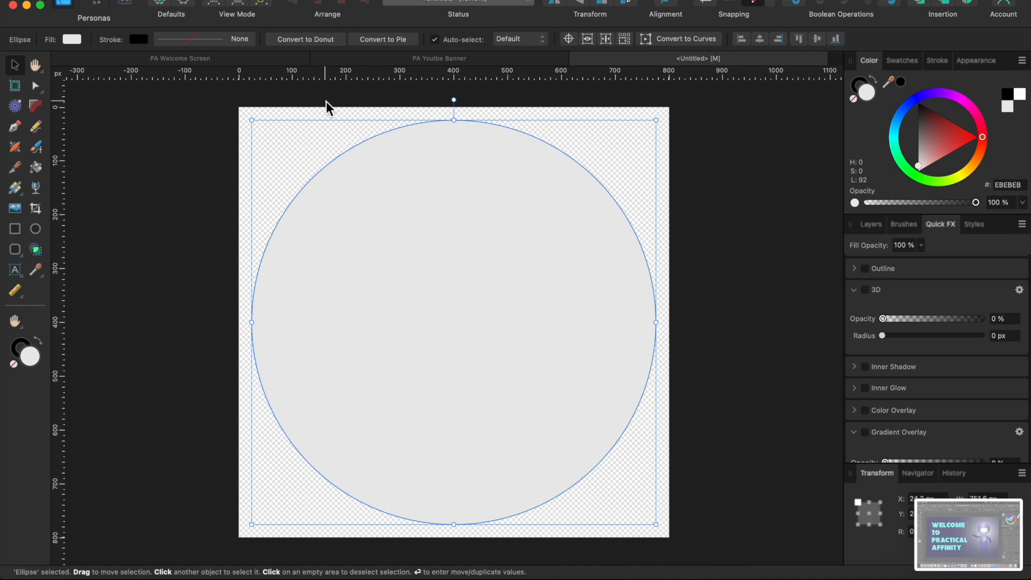
- Set the circle's fill colour to hex C7C7C7
click(72, 39)
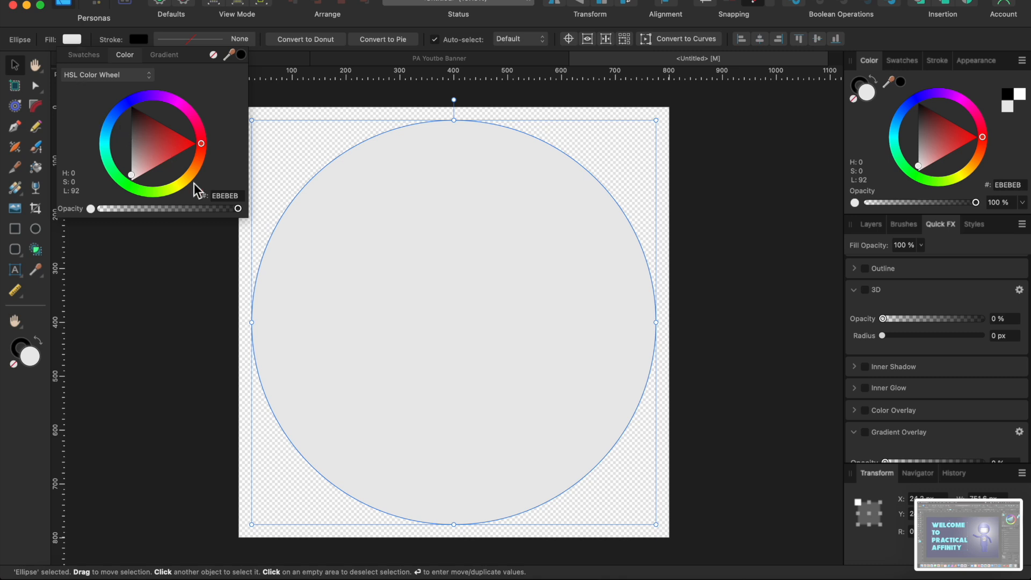
click(238, 196)
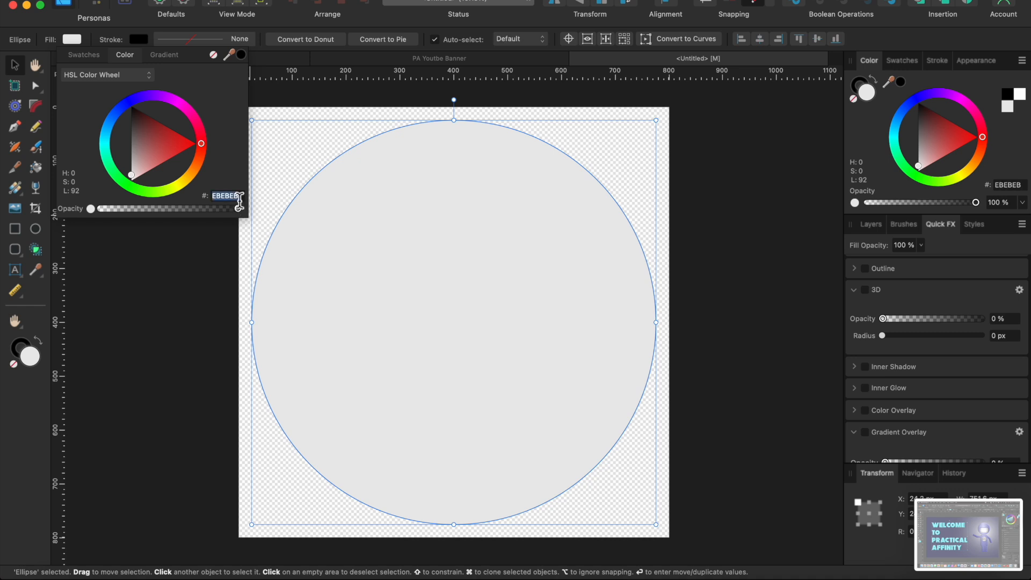
text(C7C7C7)
key(Return)
click(566, 98)
click(512, 182)
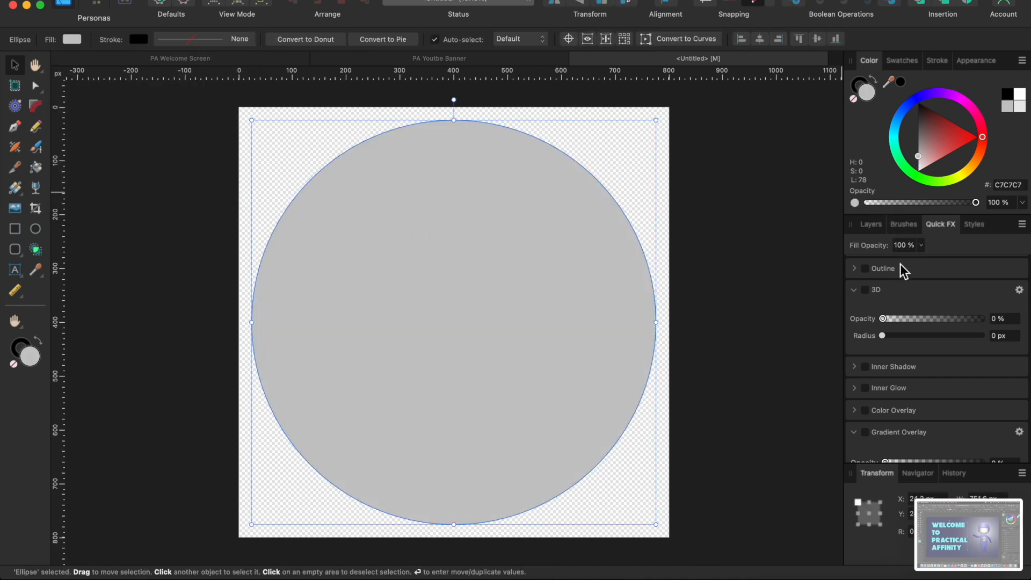
- Apply a 3D effect with a radius of 20.6 px to the grey circle
click(871, 291)
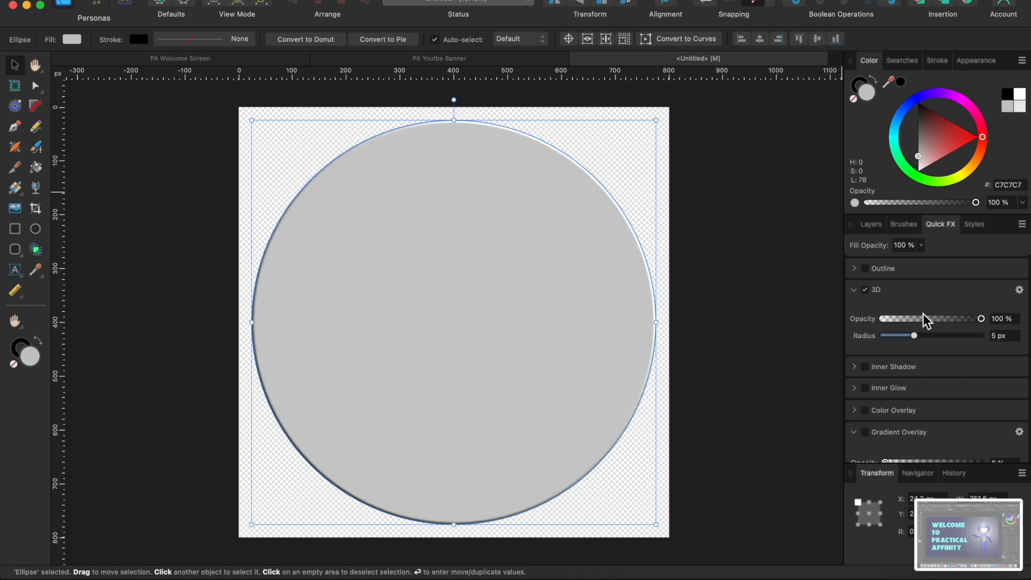
drag(925, 336, 940, 338)
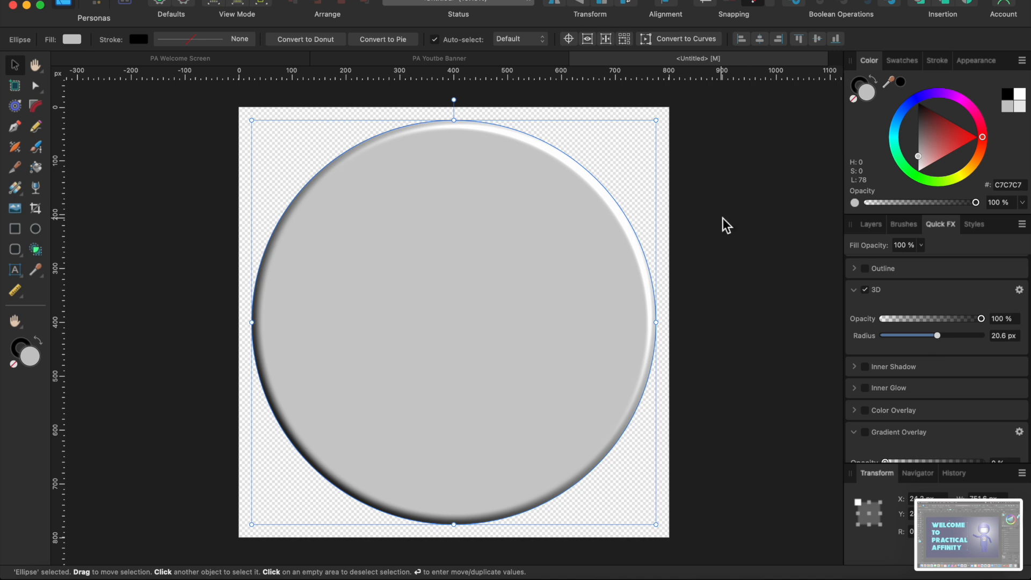
click(743, 211)
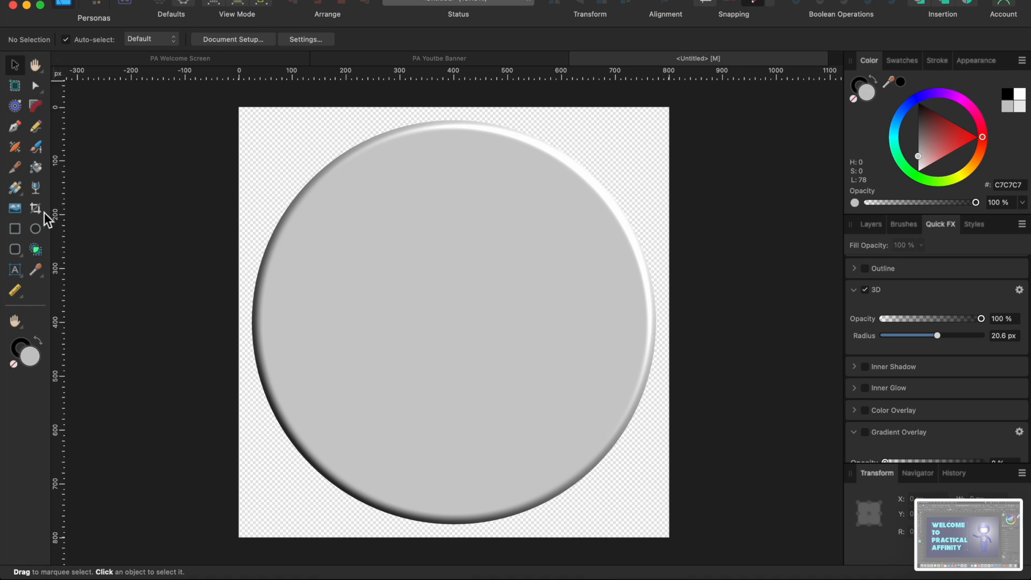
- Add the artistic text "pa" at 106.1 pt on the grey circle
click(16, 271)
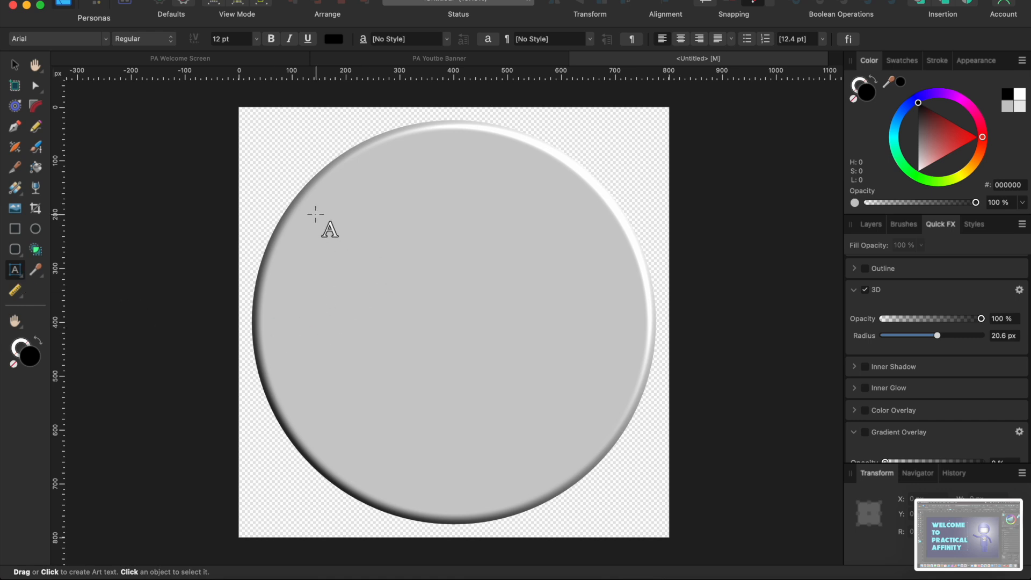
drag(316, 214, 407, 384)
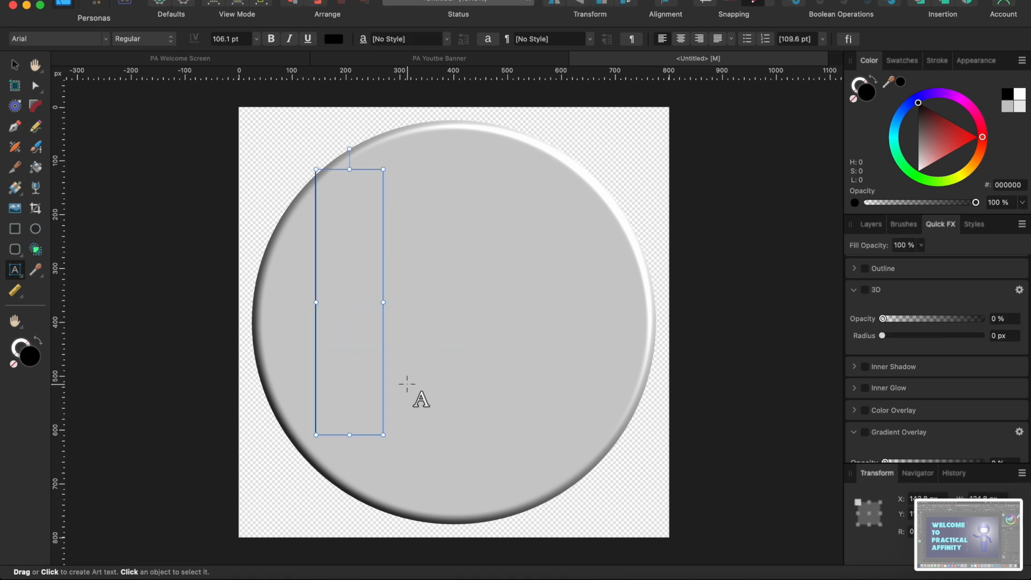
text(pa)
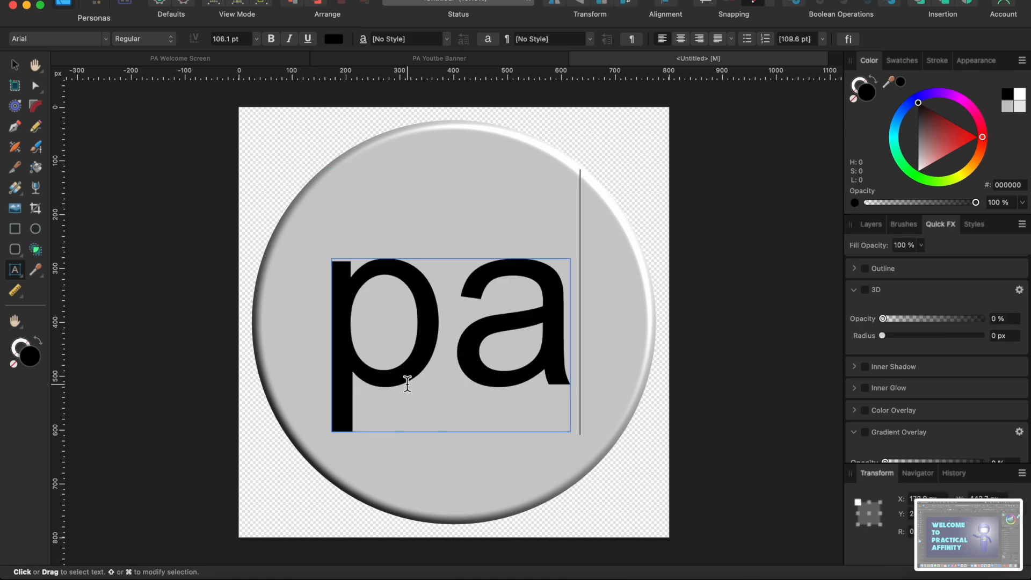
- Set the font of the pa text to Opificio
double_click(485, 358)
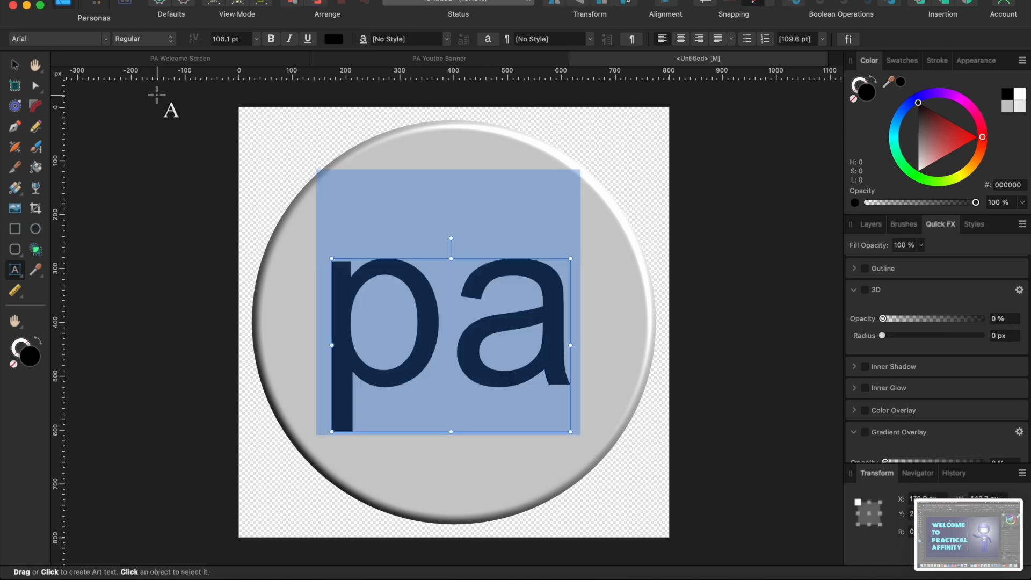
click(32, 39)
click(54, 416)
scroll(236, 425, down, 15)
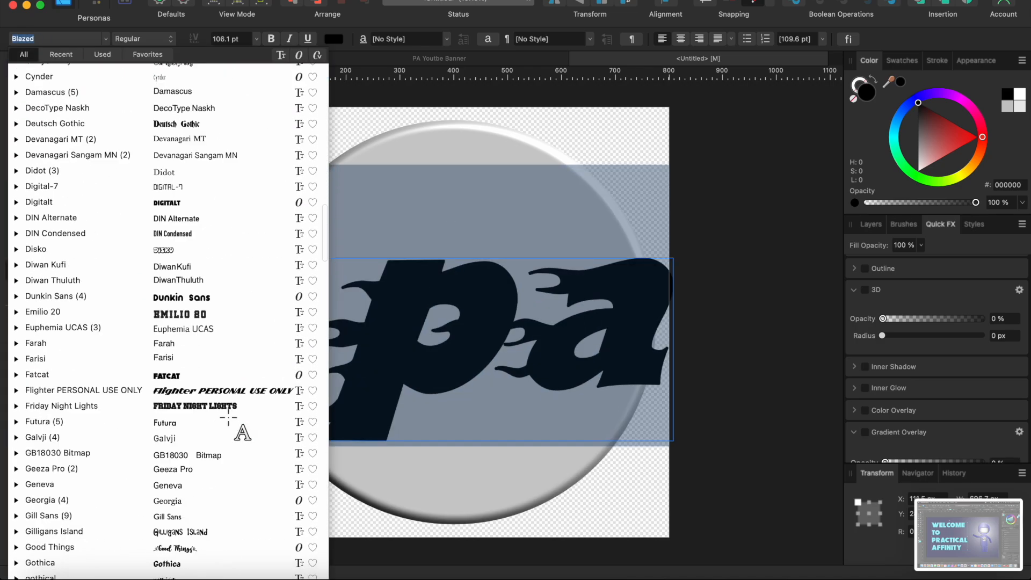
scroll(229, 414, down, 20)
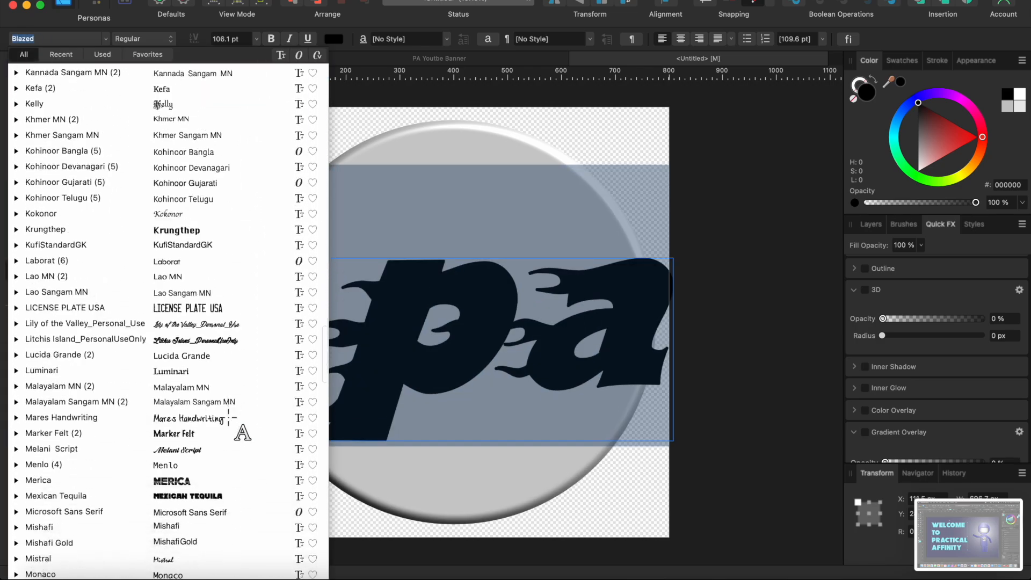
scroll(228, 417, down, 12)
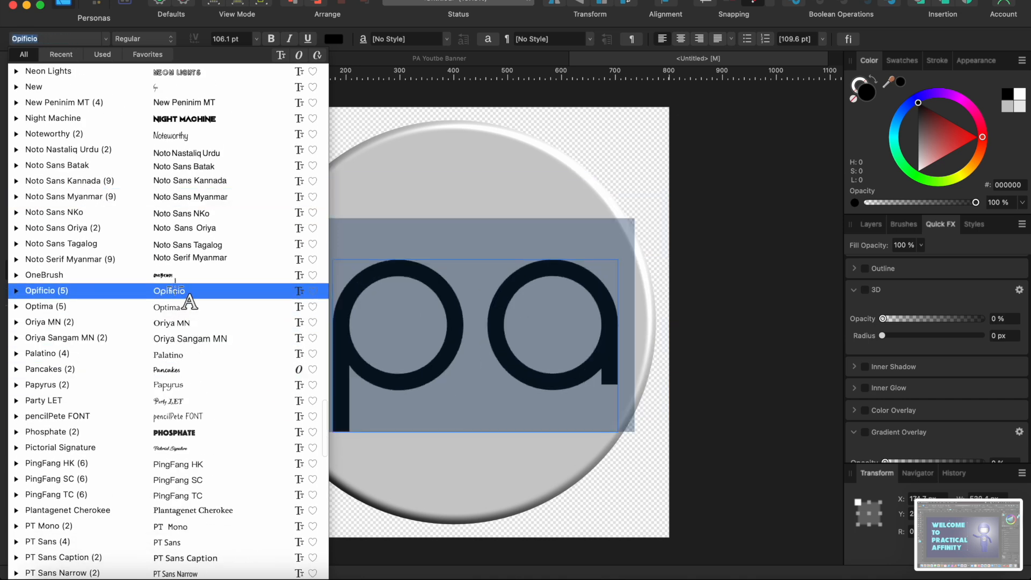
click(179, 290)
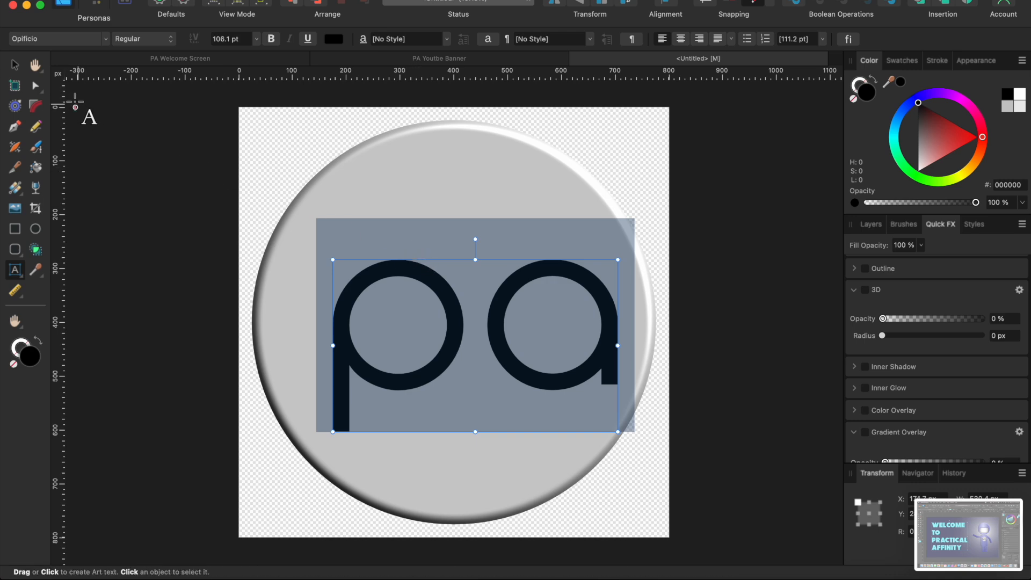
- Move the pa text up and slightly left so it is vertically centred on the circle
click(14, 64)
click(217, 183)
drag(460, 305, 447, 282)
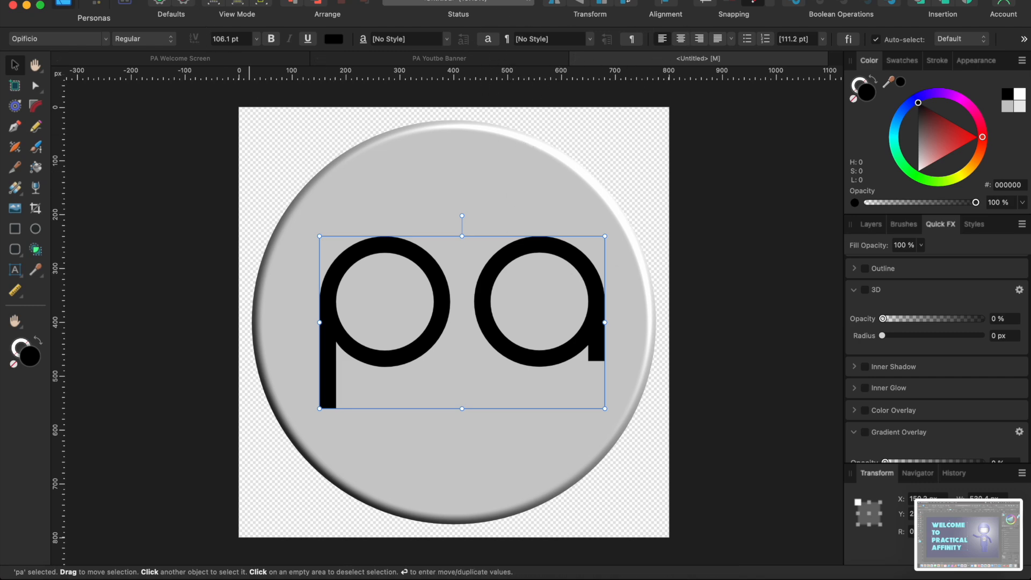
- Convert the pa text to curves and check the nodes of the p and a shapes
click(231, 0)
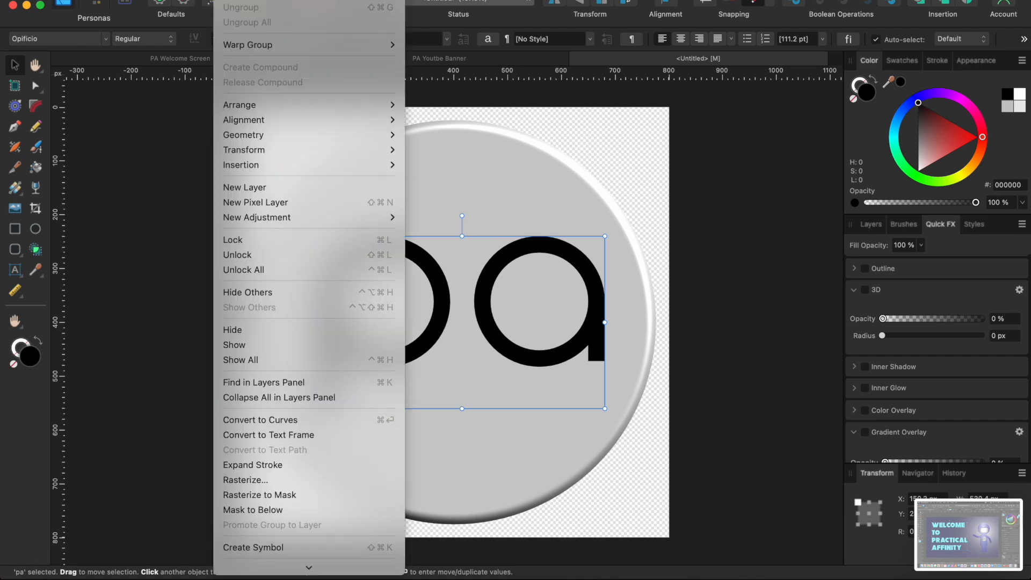
click(284, 420)
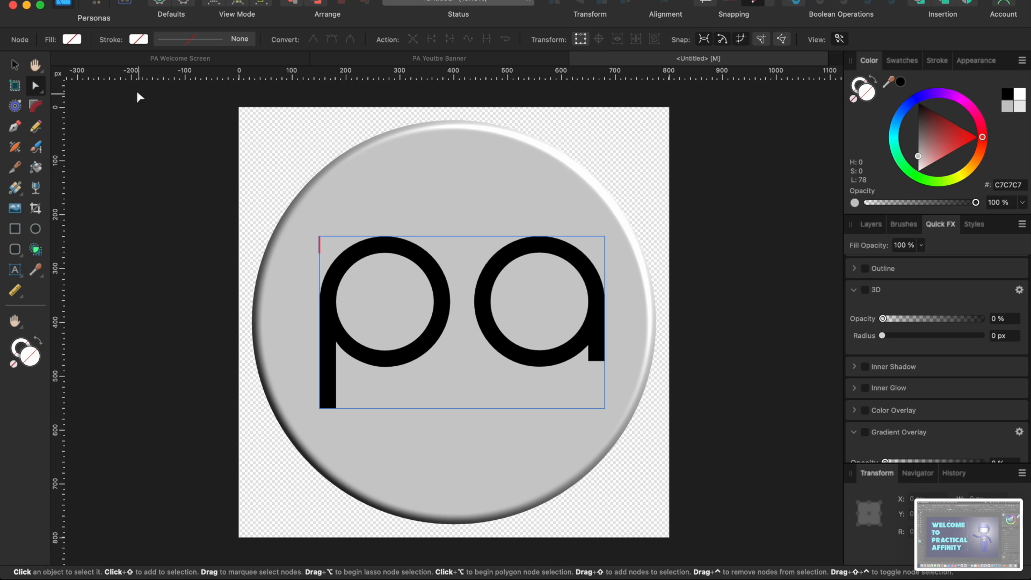
click(261, 237)
click(382, 285)
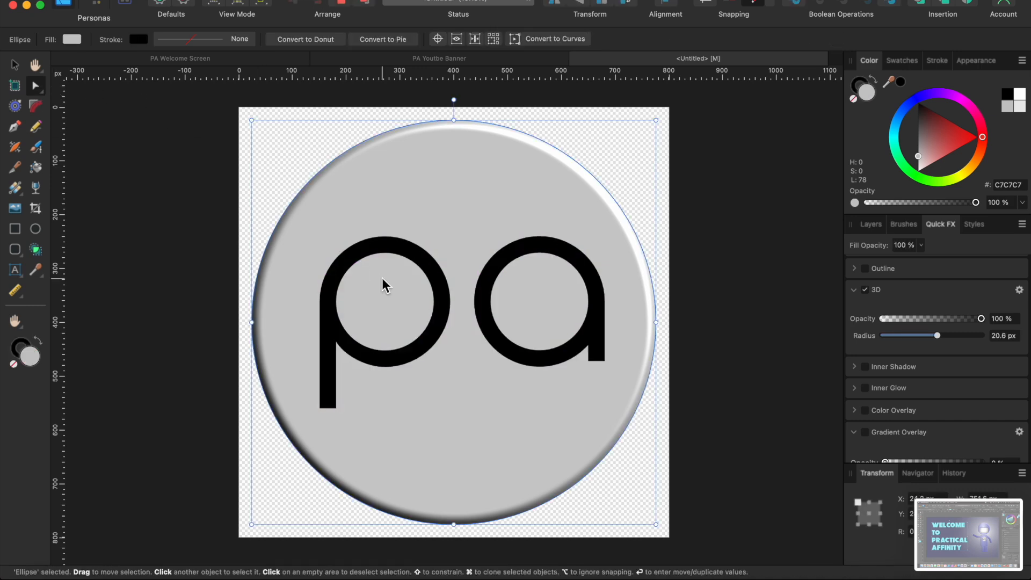
click(394, 245)
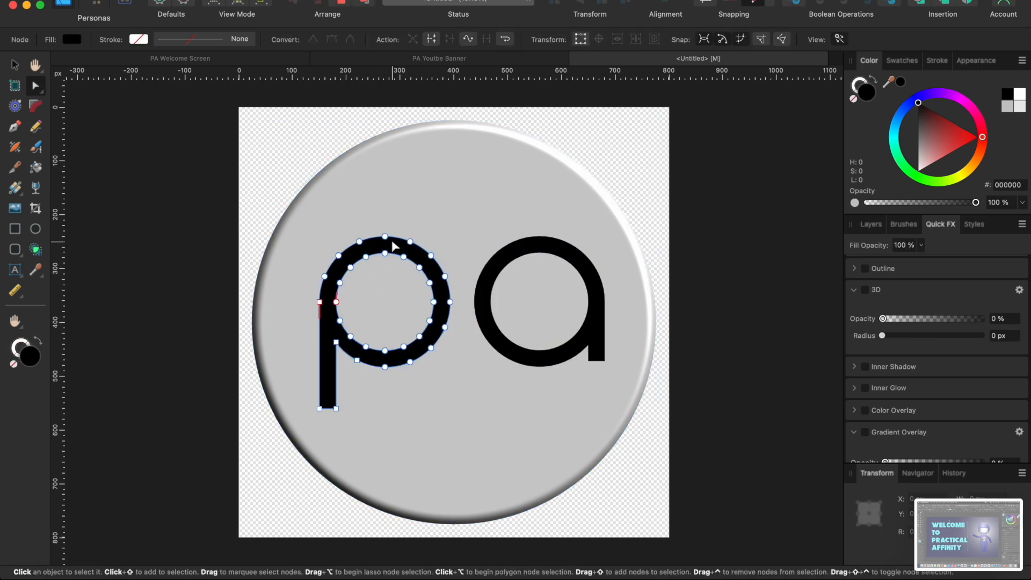
click(529, 259)
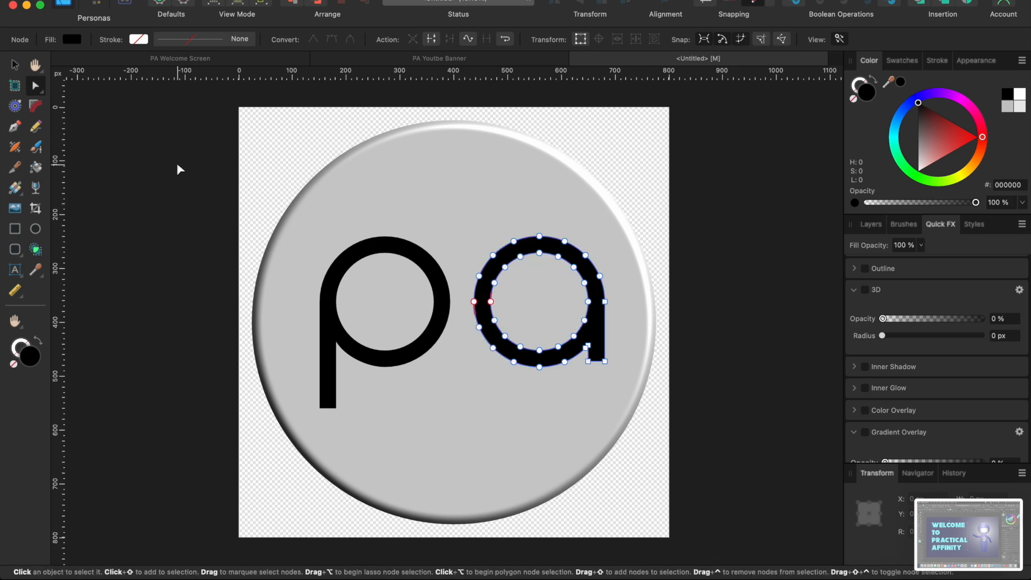
- Move the a shape horizontally toward the p so that the two letters' bowls overlap
click(176, 163)
click(13, 64)
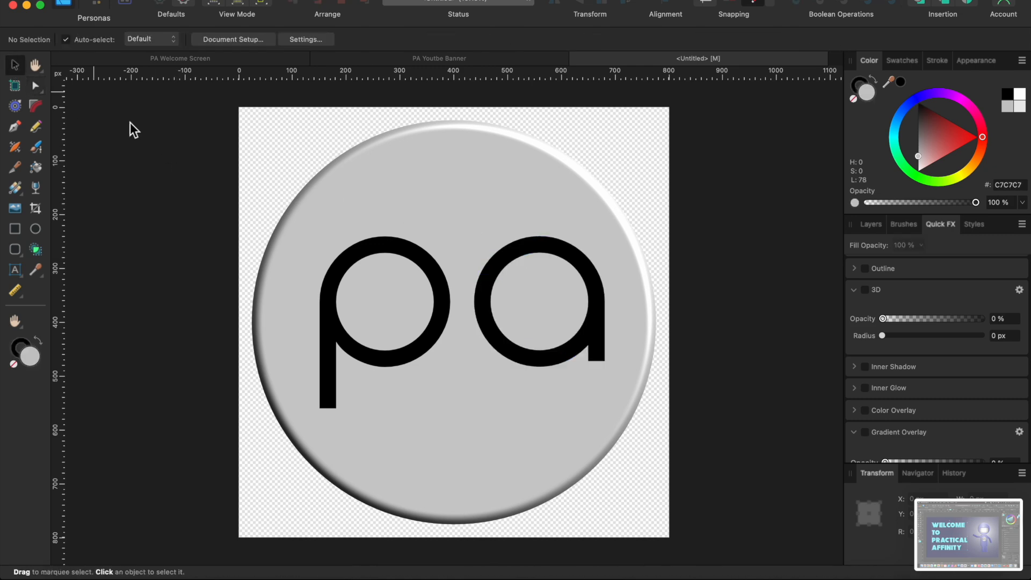
click(556, 246)
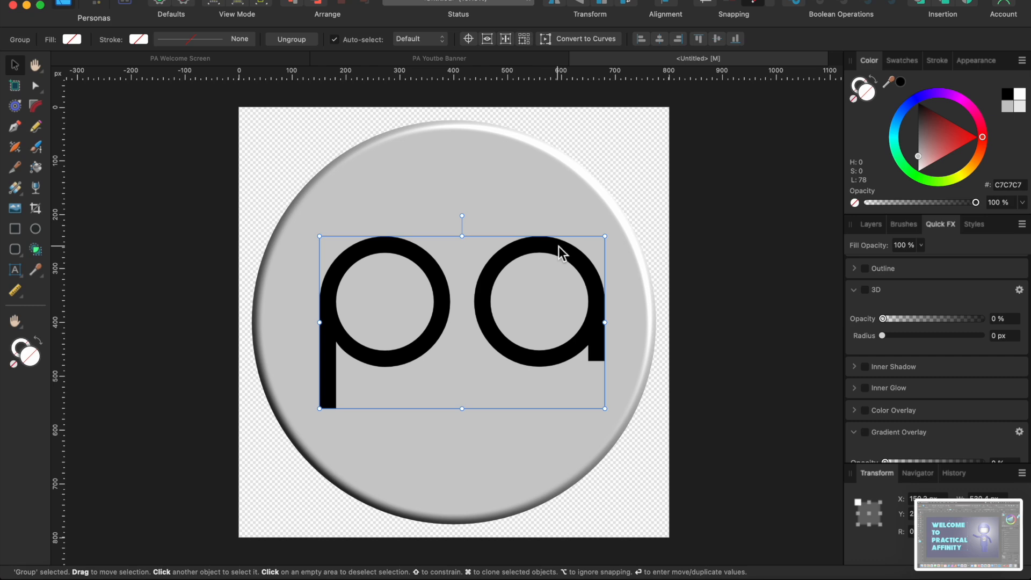
click(559, 246)
drag(559, 247, 529, 248)
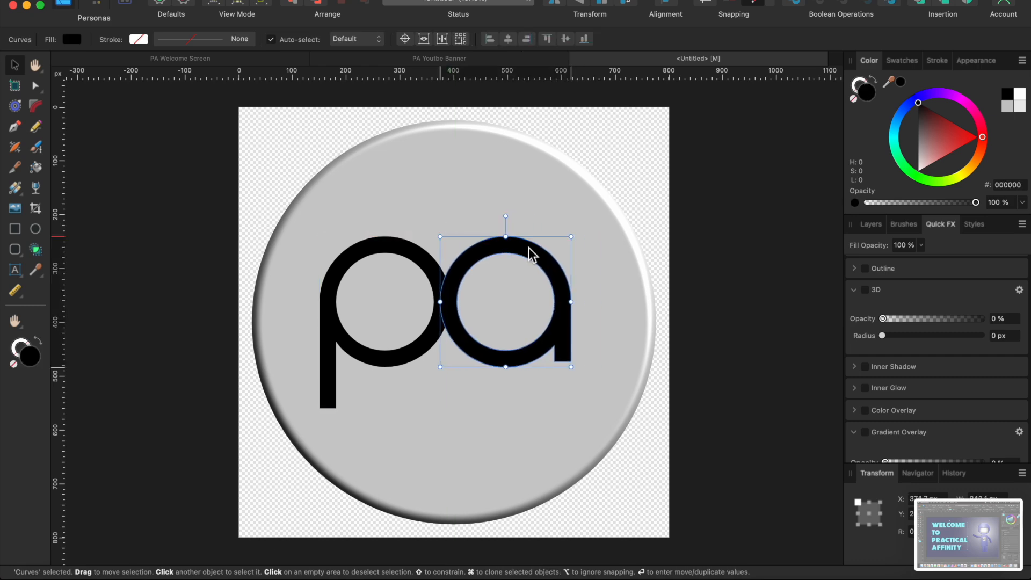
click(196, 193)
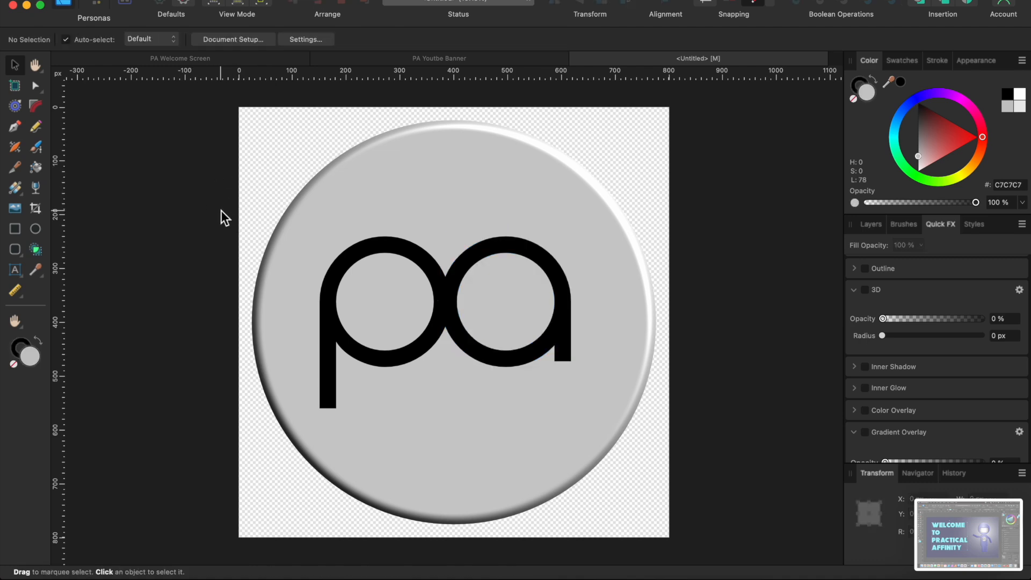
- Merge the p and a into one shape with Boolean Add and enlarge it to nearly span the circle's width
drag(215, 201, 678, 455)
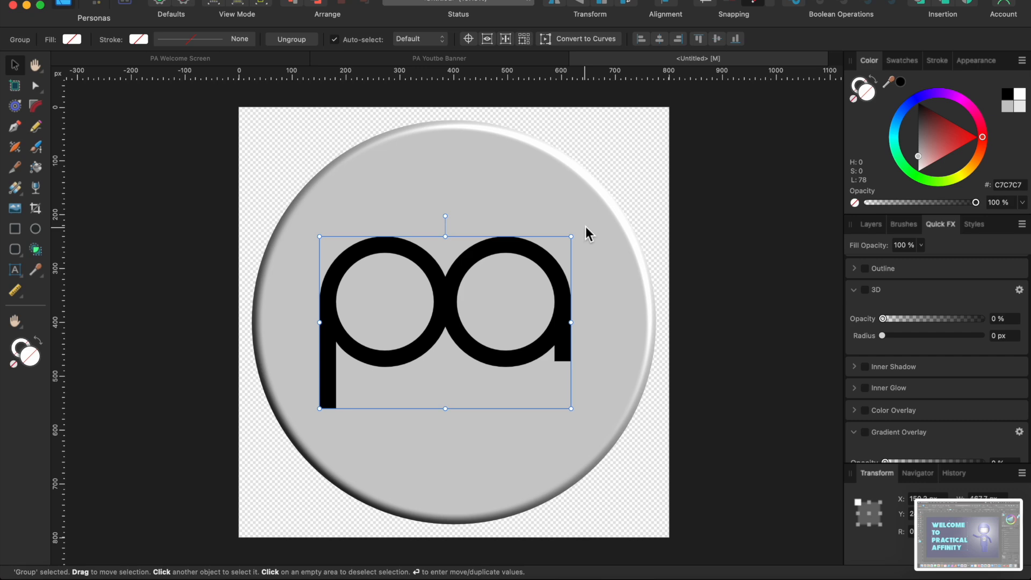
click(795, 6)
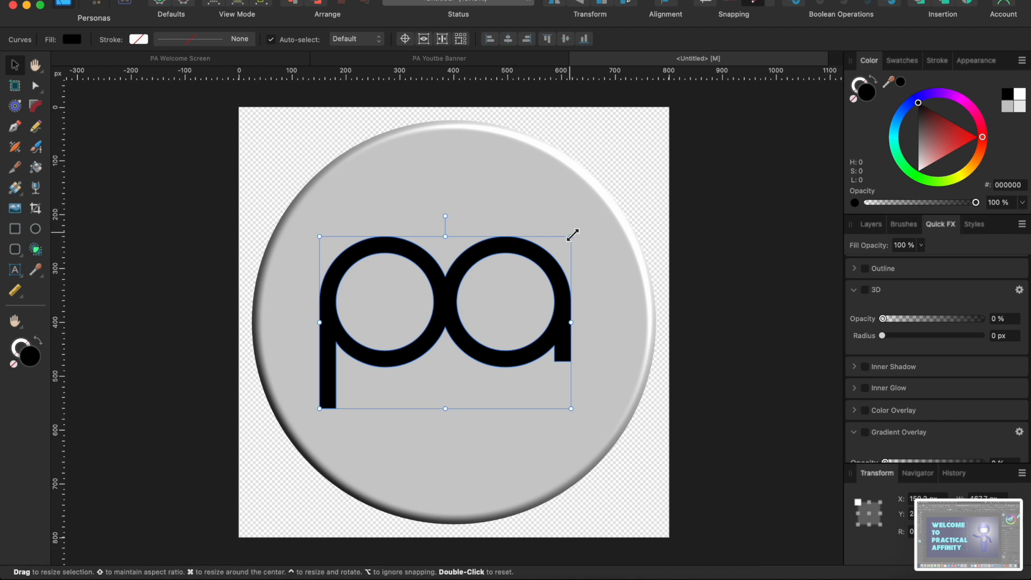
drag(573, 235, 613, 208)
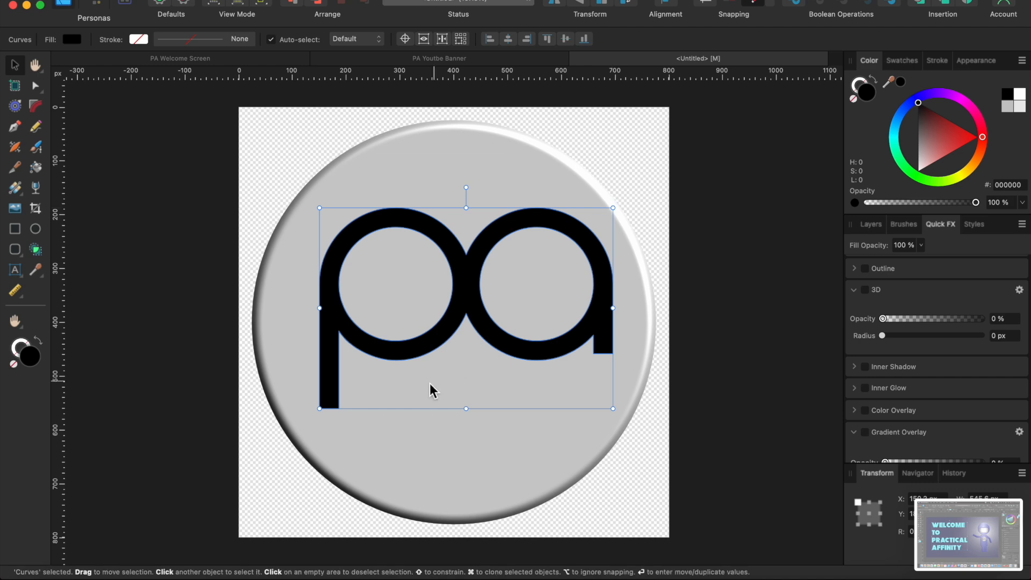
drag(319, 409, 297, 423)
click(178, 301)
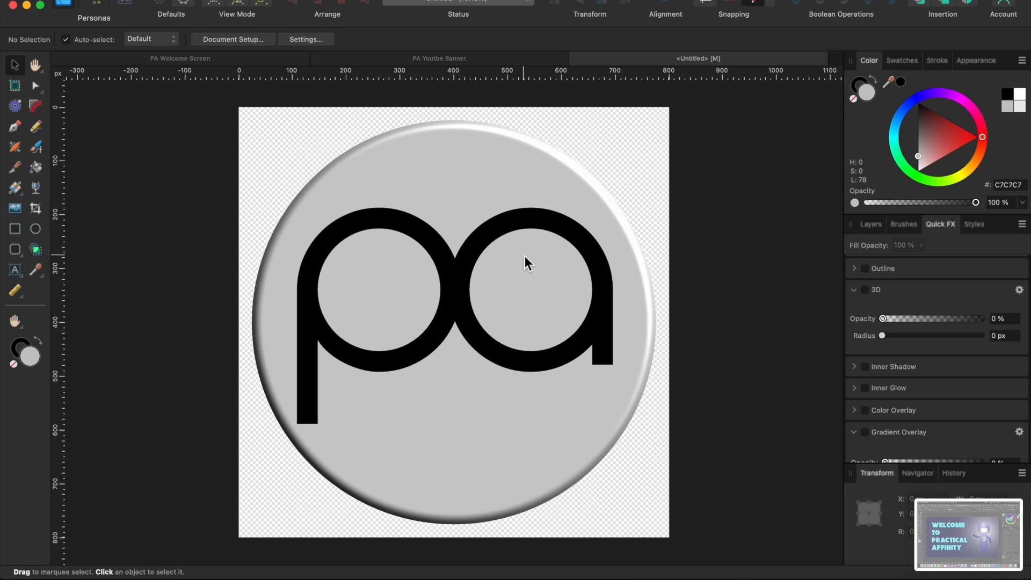
- Place PA Logo Mask.png from the PA Finished folder over the lettering and centre it on the grey circle
click(876, 224)
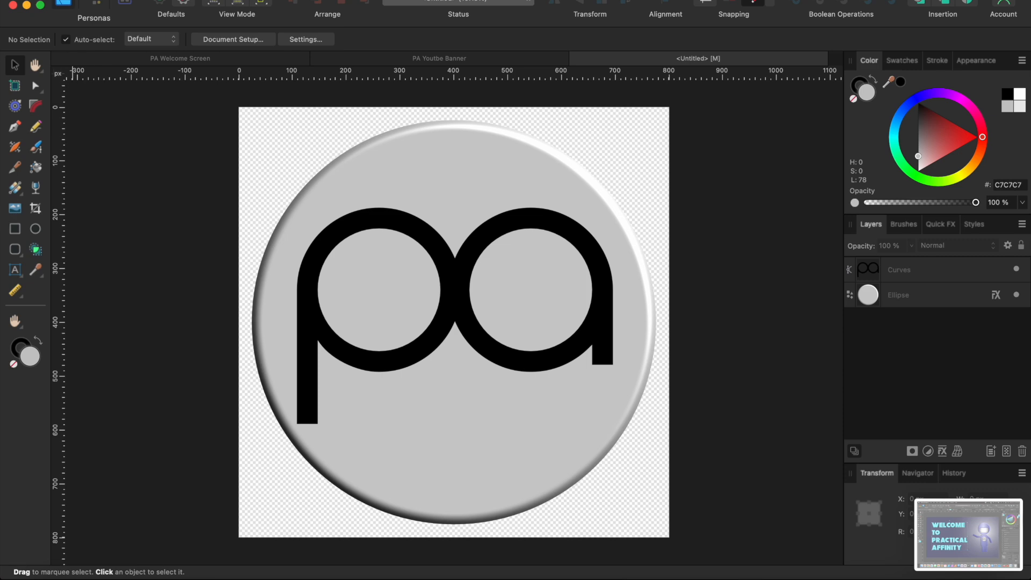
click(134, 1)
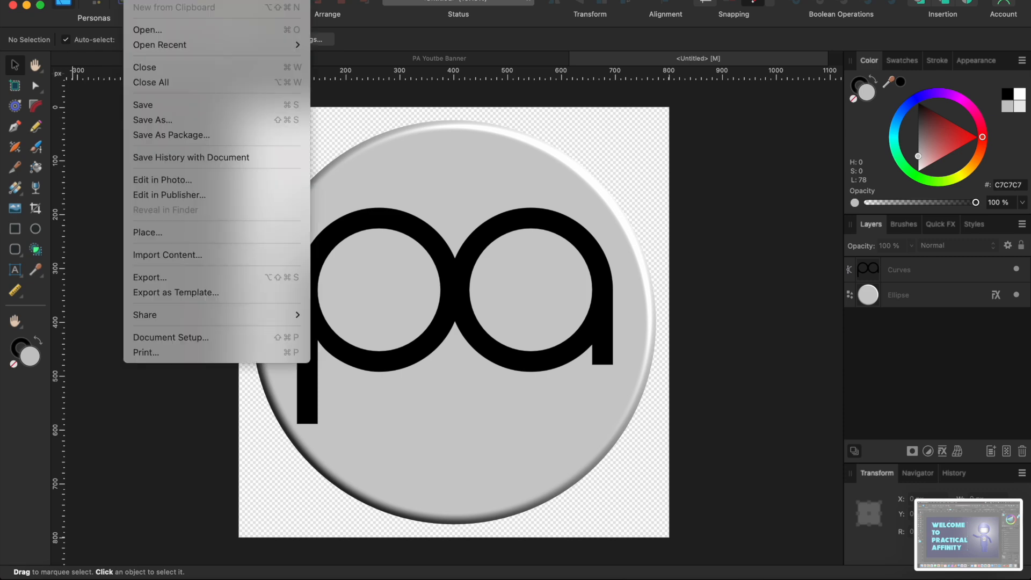
click(151, 232)
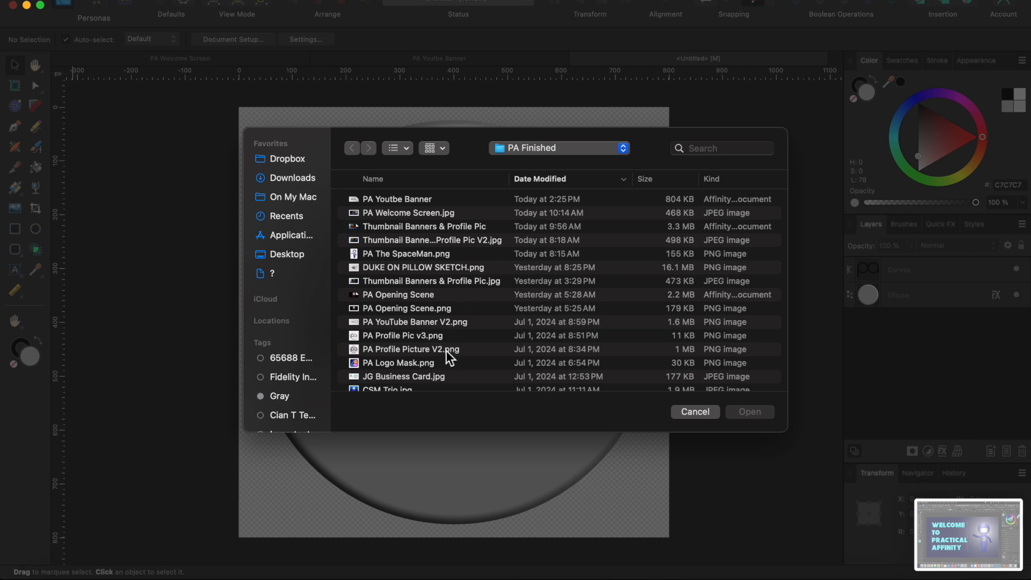
scroll(446, 350, down, 2)
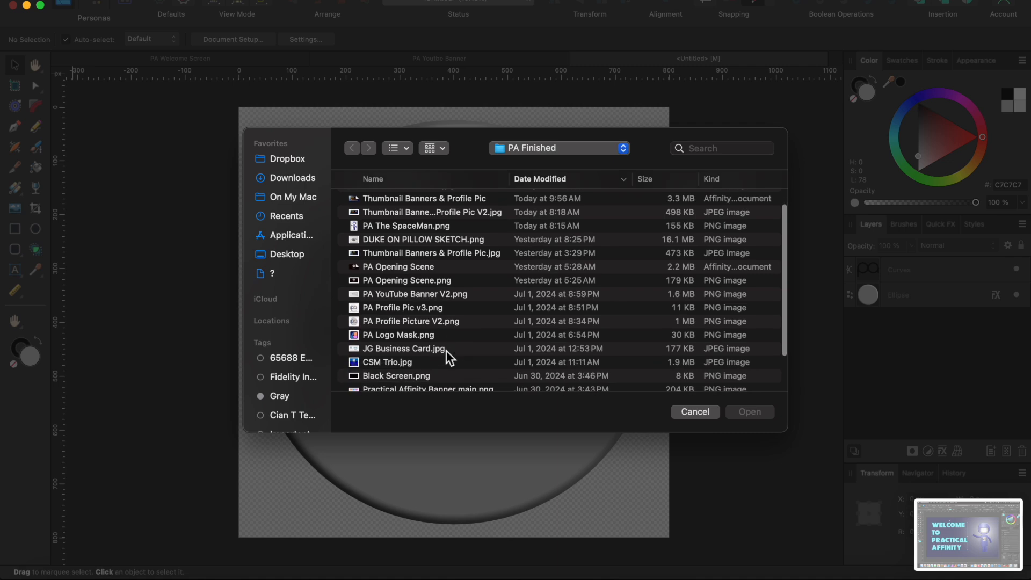
click(410, 338)
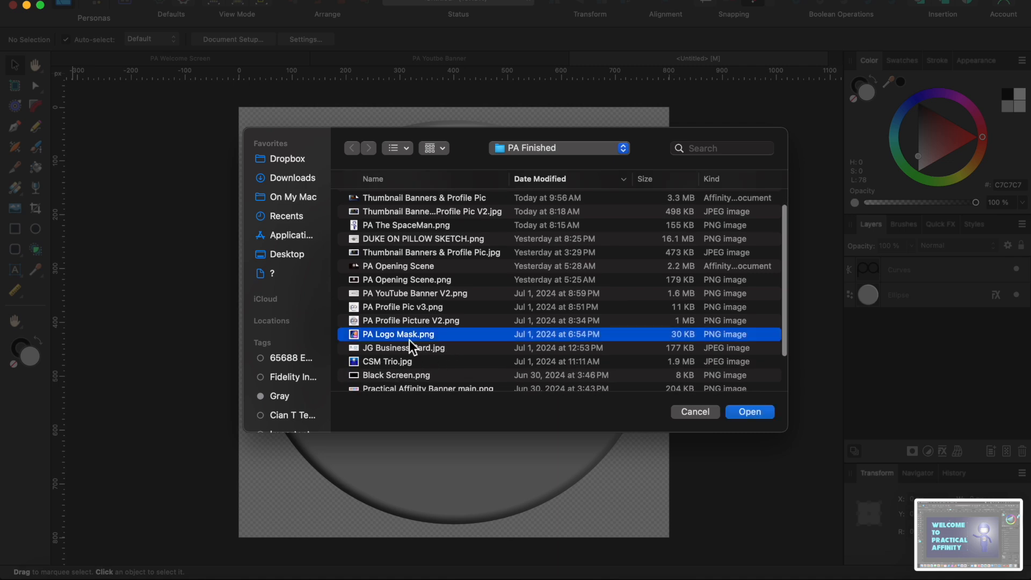
click(750, 412)
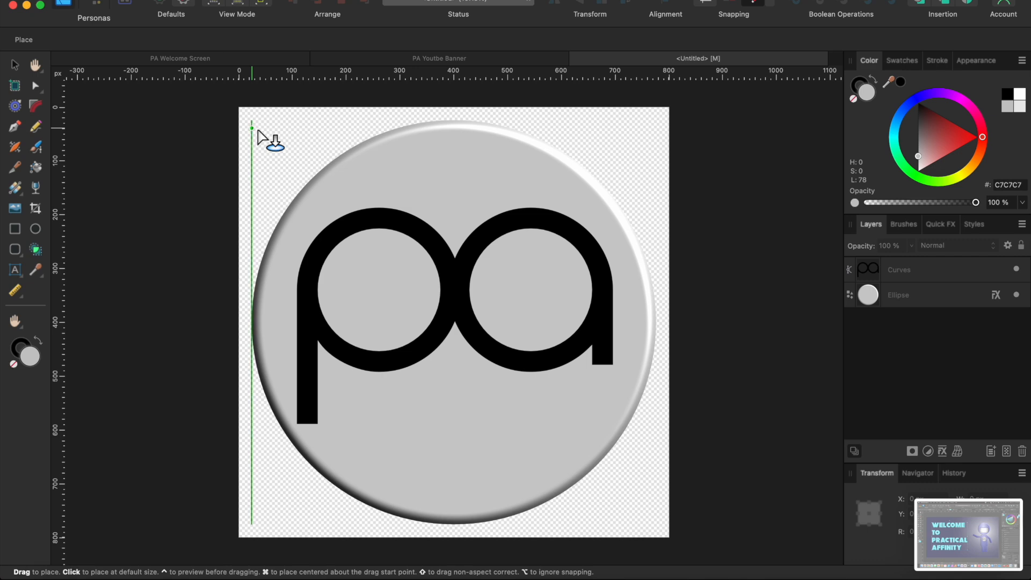
drag(253, 128, 682, 448)
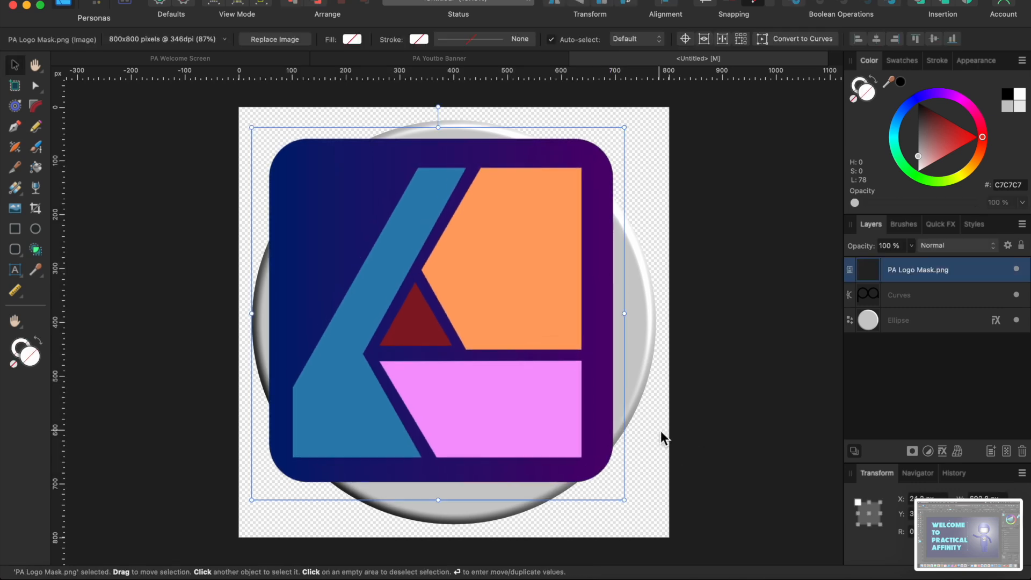
drag(435, 295, 445, 308)
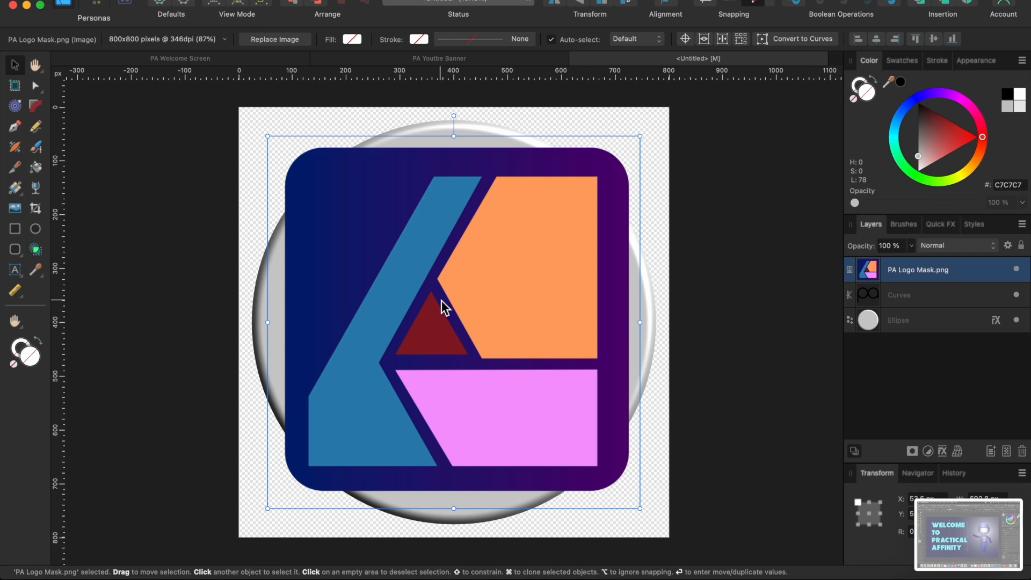
- Hide the PA Logo Mask image and move the pa lettering down so it is centred on the grey circle
click(1017, 269)
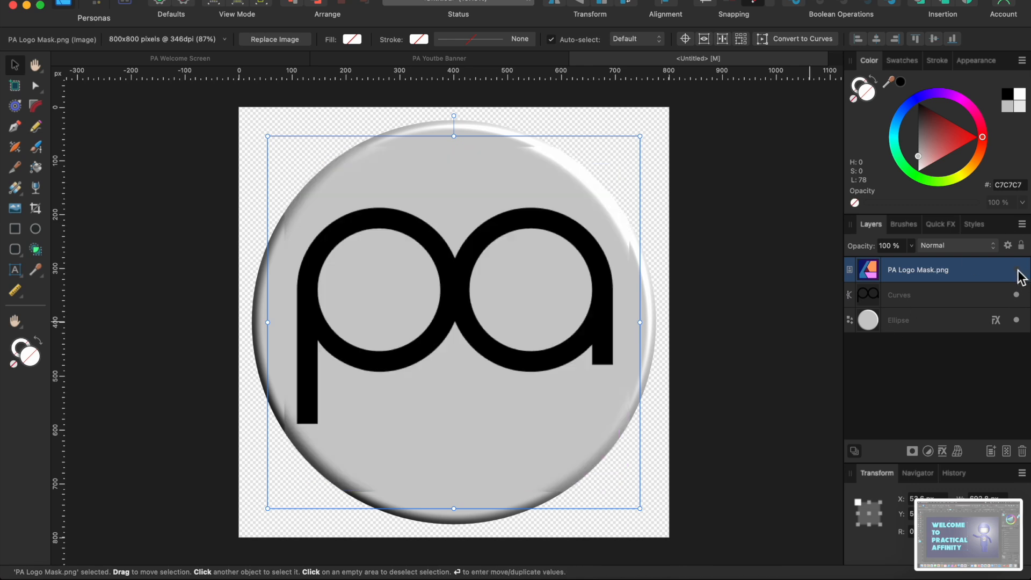
mouse_move(445, 264)
mouse_down()
mouse_move(449, 275)
mouse_move(436, 275)
mouse_move(450, 275)
mouse_up()
click(479, 137)
drag(479, 151, 478, 137)
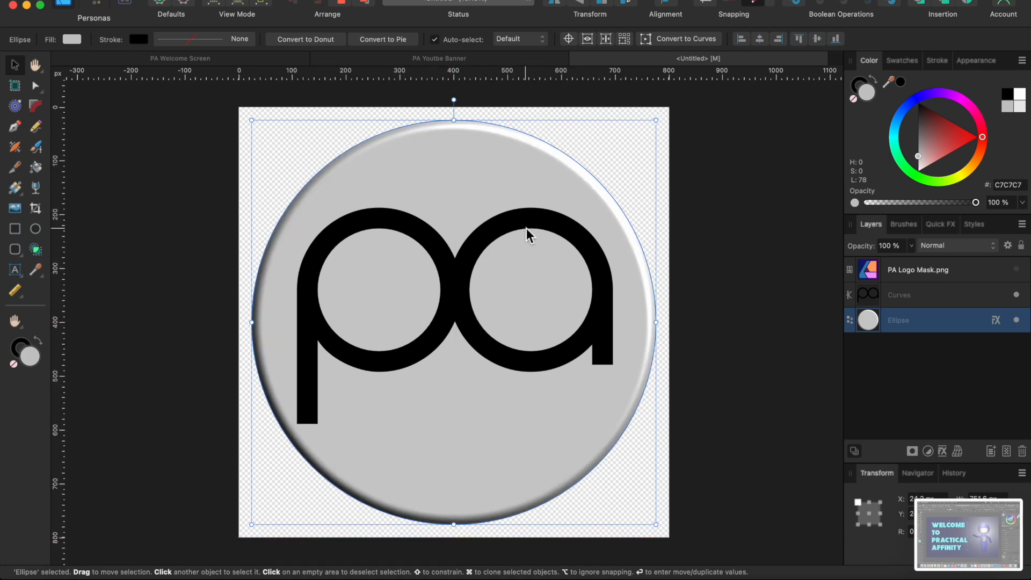
click(526, 227)
drag(527, 228, 526, 237)
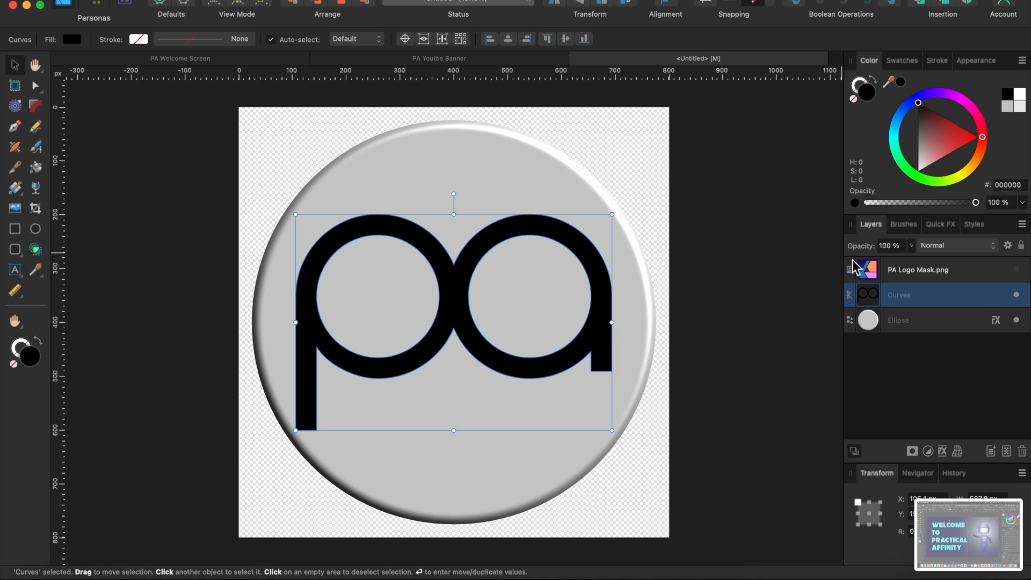
- Show the logo image, order it beneath the pa curves, mask it with the lettering and shift the mask slightly right
click(1017, 270)
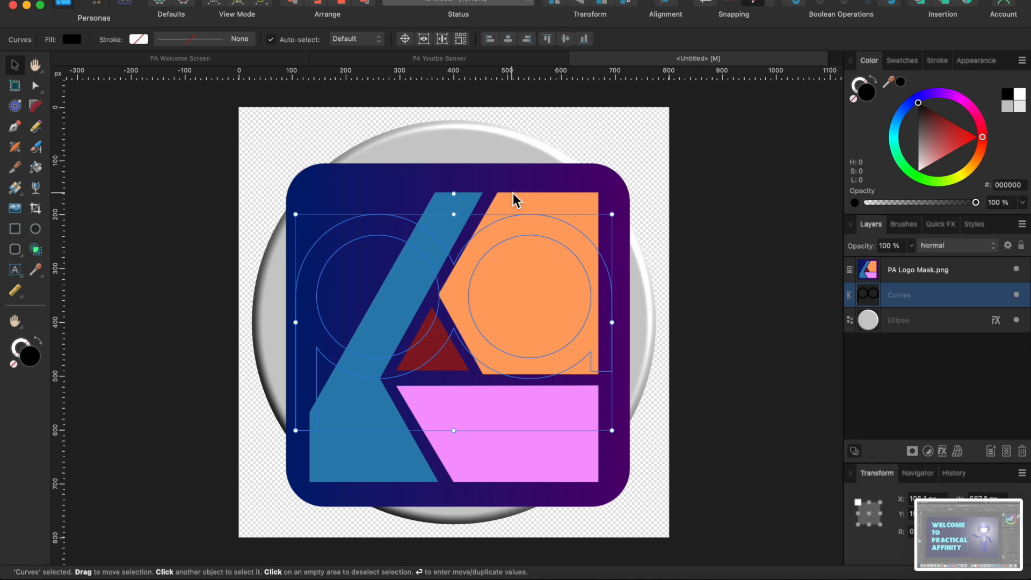
click(891, 272)
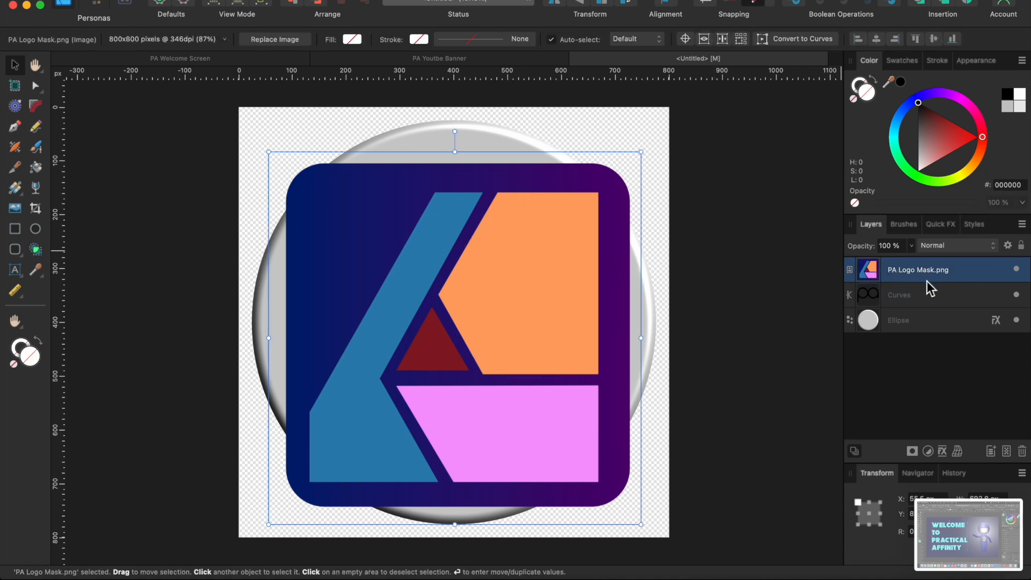
drag(928, 278, 928, 309)
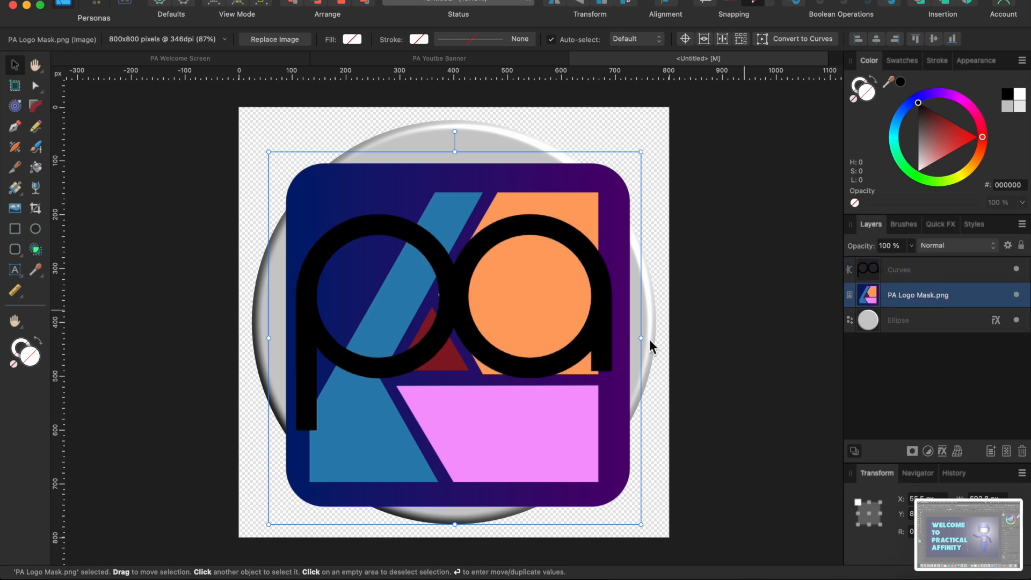
right_click(901, 273)
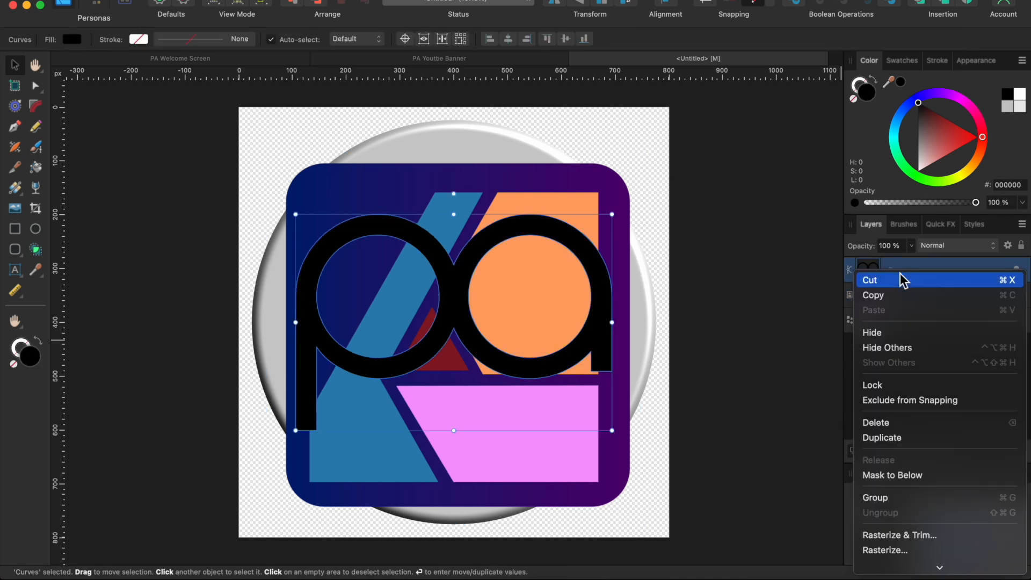
click(911, 476)
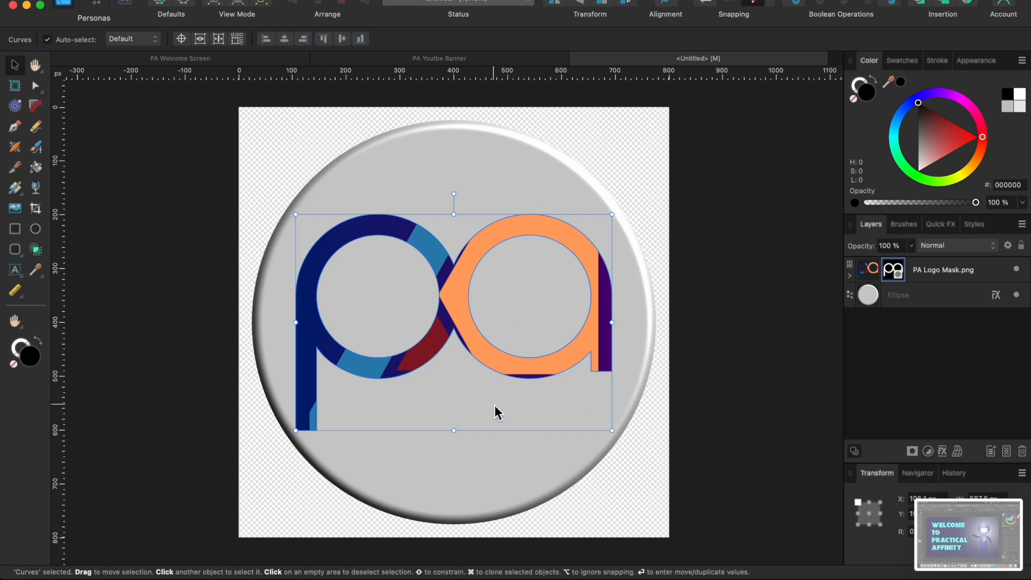
mouse_move(472, 395)
mouse_down()
mouse_move(463, 391)
mouse_move(478, 393)
mouse_up()
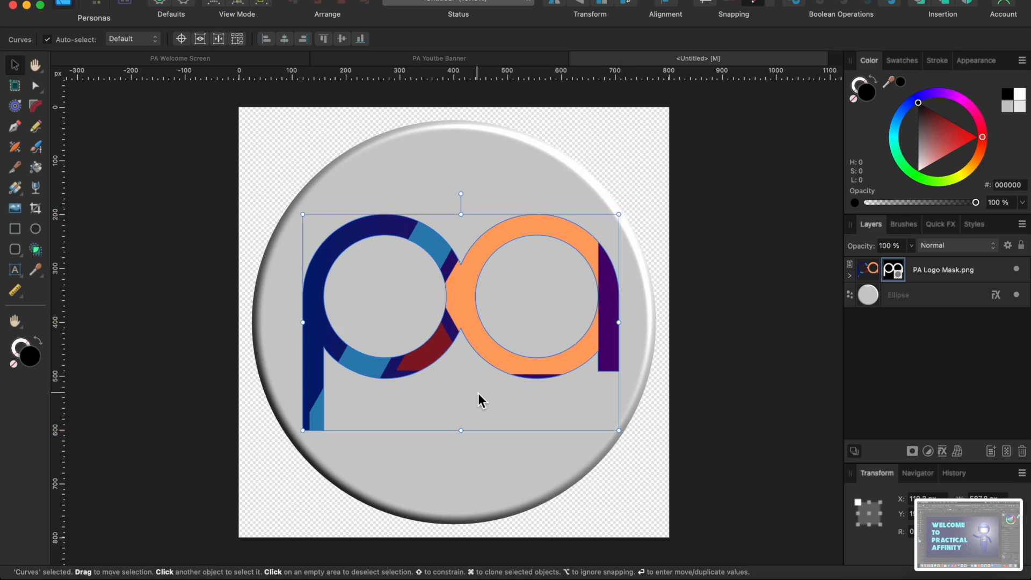
- Apply a 3D layer effect with 100% opacity and a 10.8 px radius to the masked pa logo image
click(940, 224)
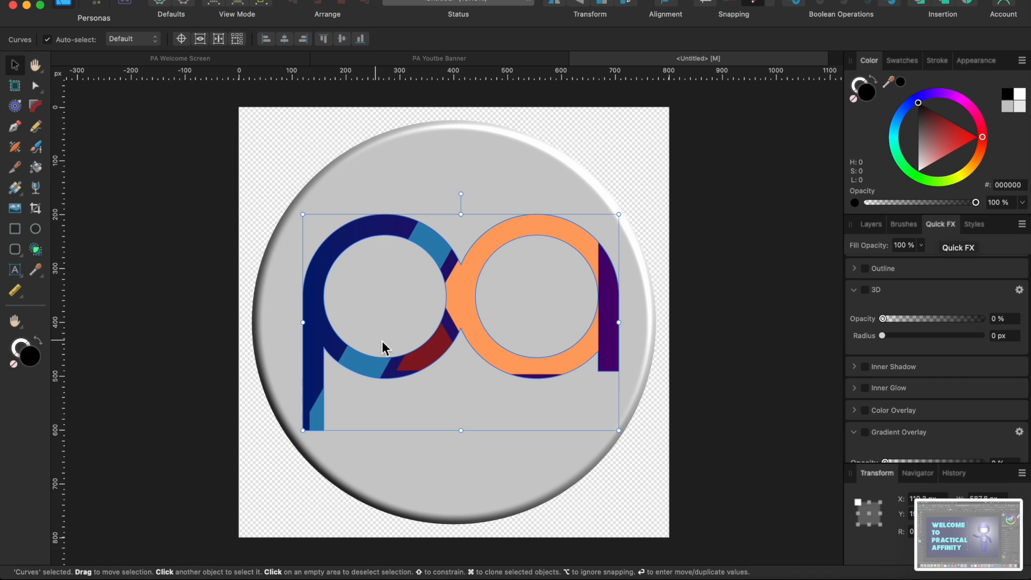
click(866, 290)
drag(917, 336, 929, 337)
click(582, 296)
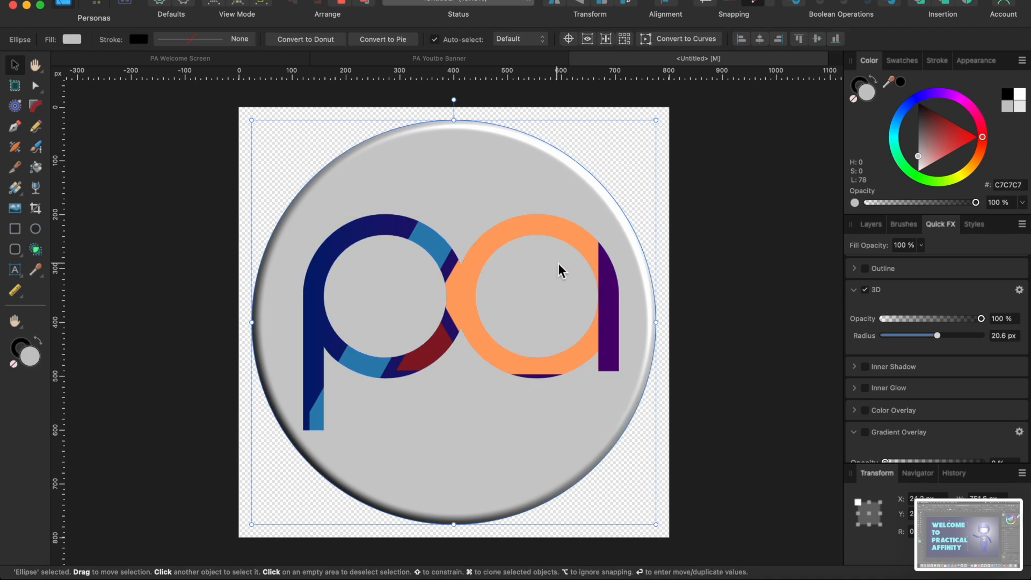
click(865, 289)
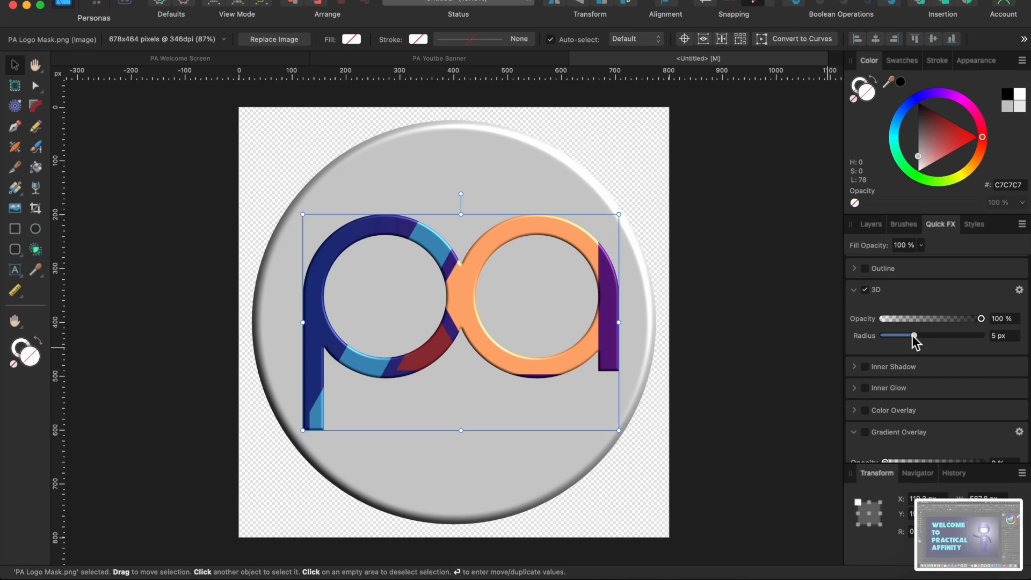
drag(914, 338, 925, 338)
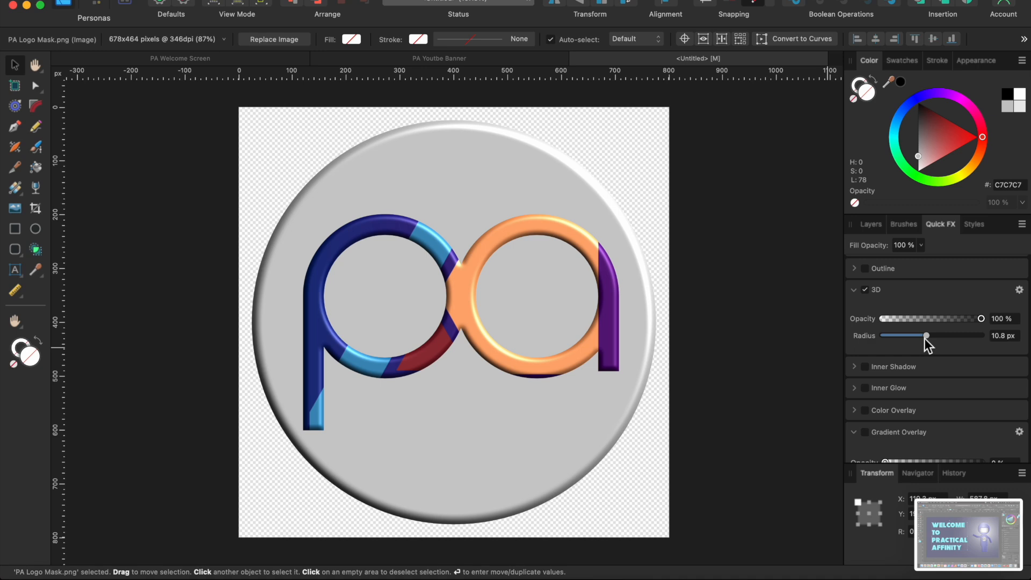
drag(925, 339, 925, 338)
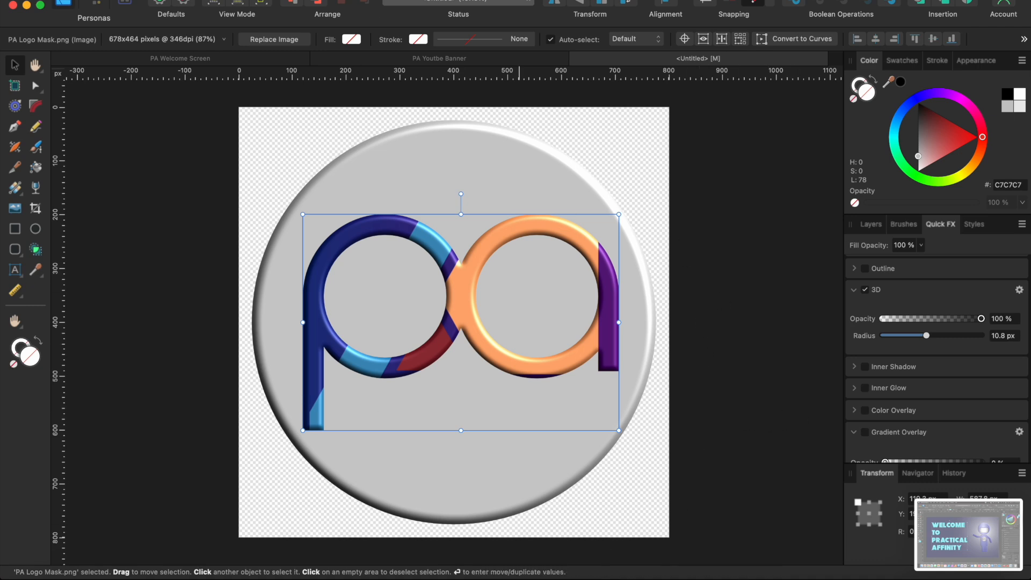
- Save the document as PA Profile Pic in the PA Finished folder
click(162, 119)
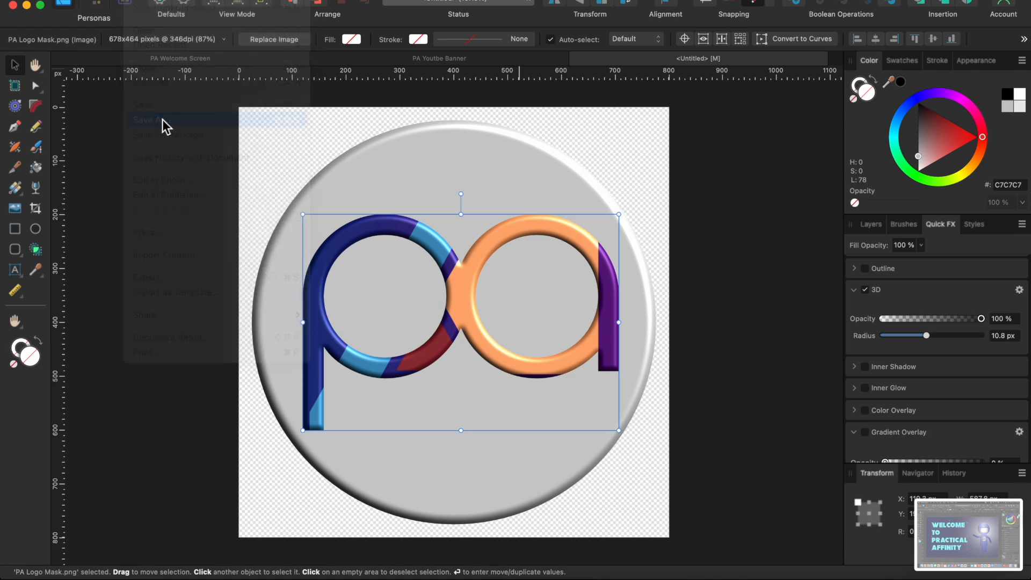
text(P)
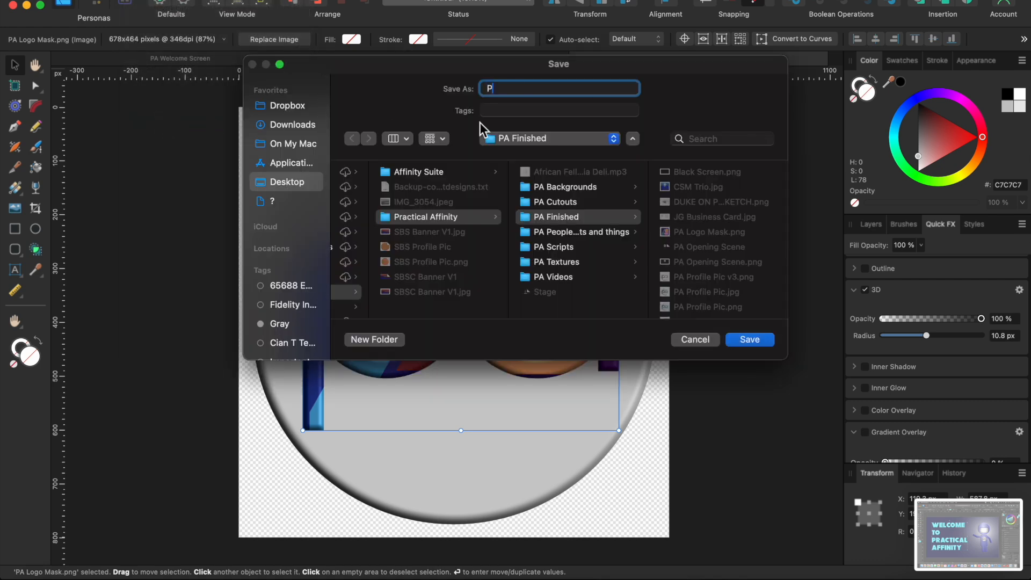
text(A Profile Pic)
click(759, 339)
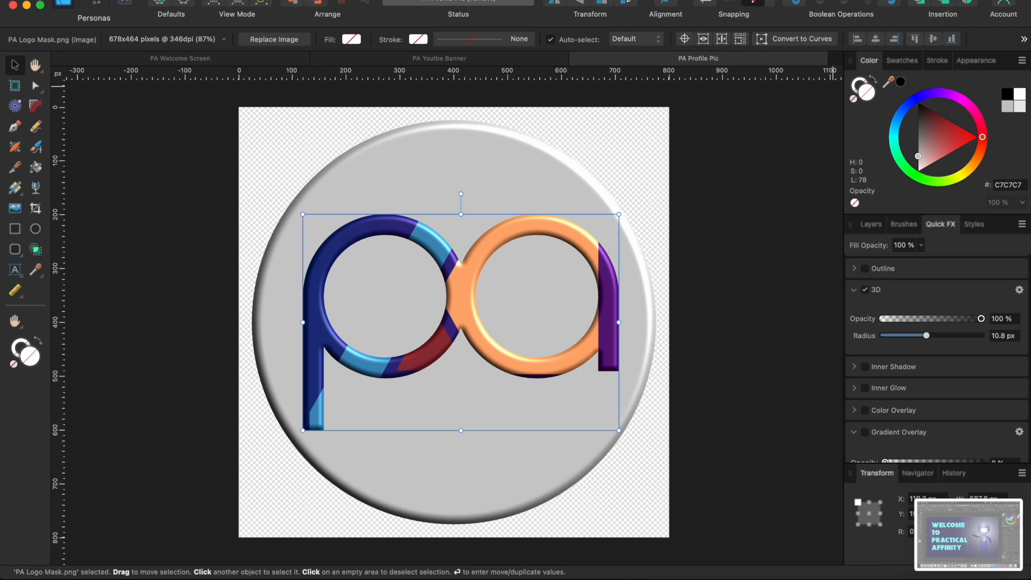
- Switch to the browser and view the Practical Affinity Designs YouTube channel page full screen to check its banner and profile picture
drag(1030, 144, 541, 101)
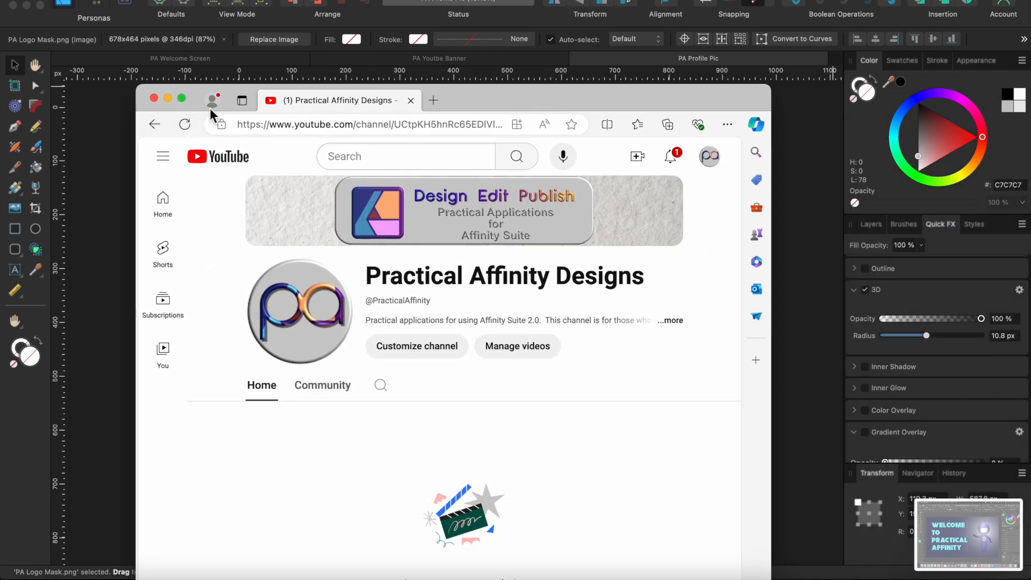
click(181, 97)
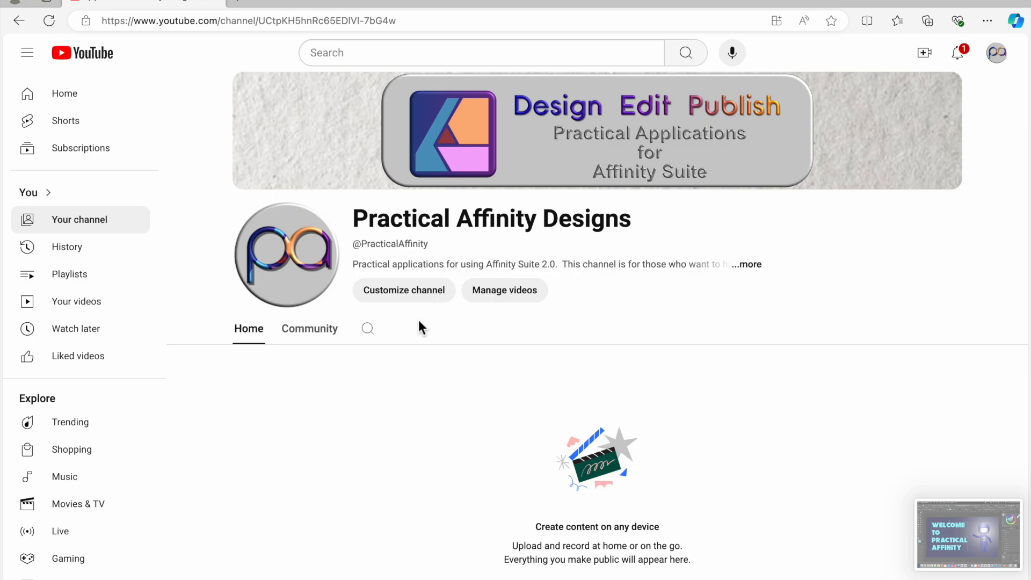
- Open the channel's branding customization and replace the profile picture with PA Profile Picture V2.png from the PA Finished folder, accepting the default crop
click(409, 299)
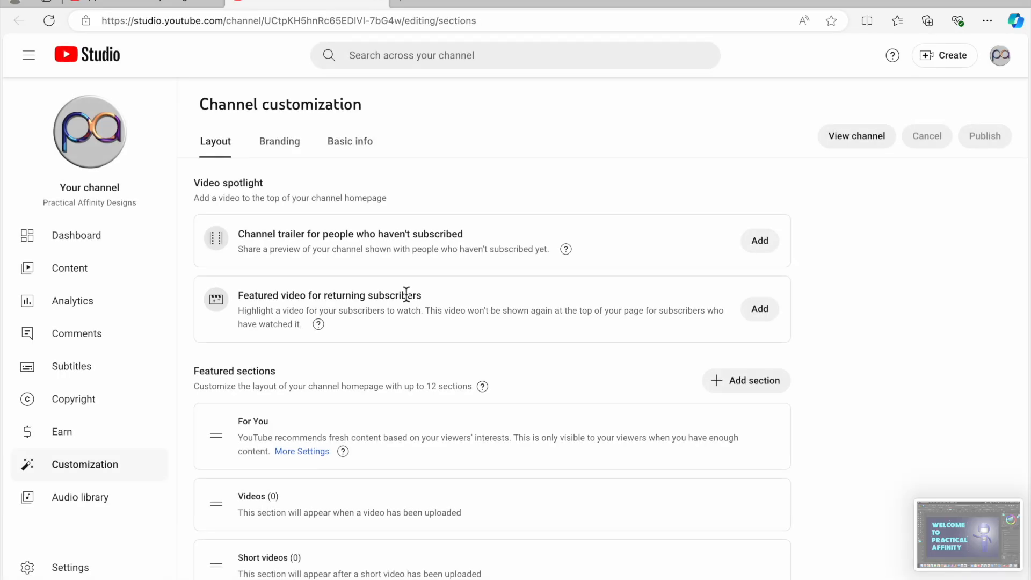
click(282, 153)
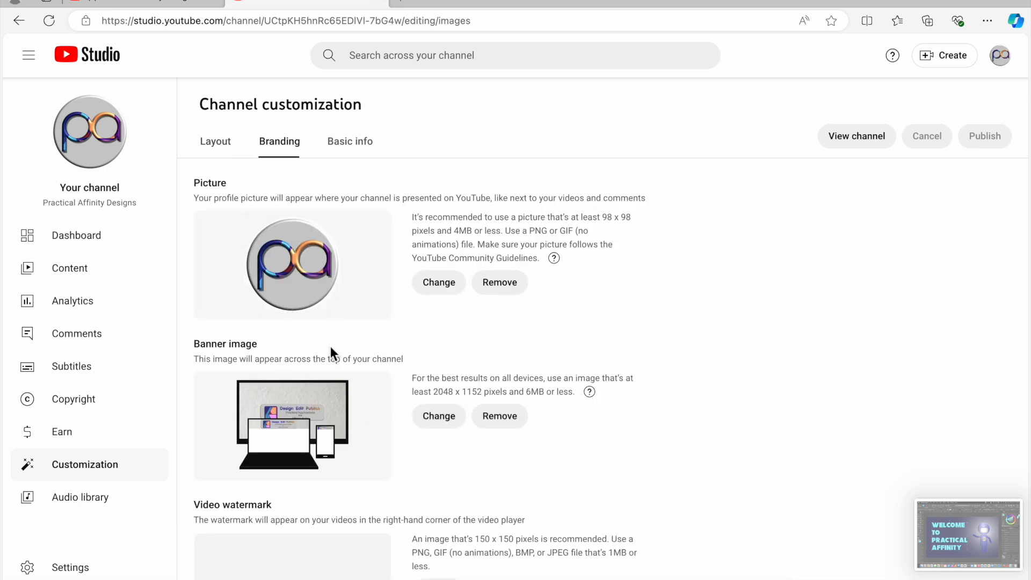
click(438, 287)
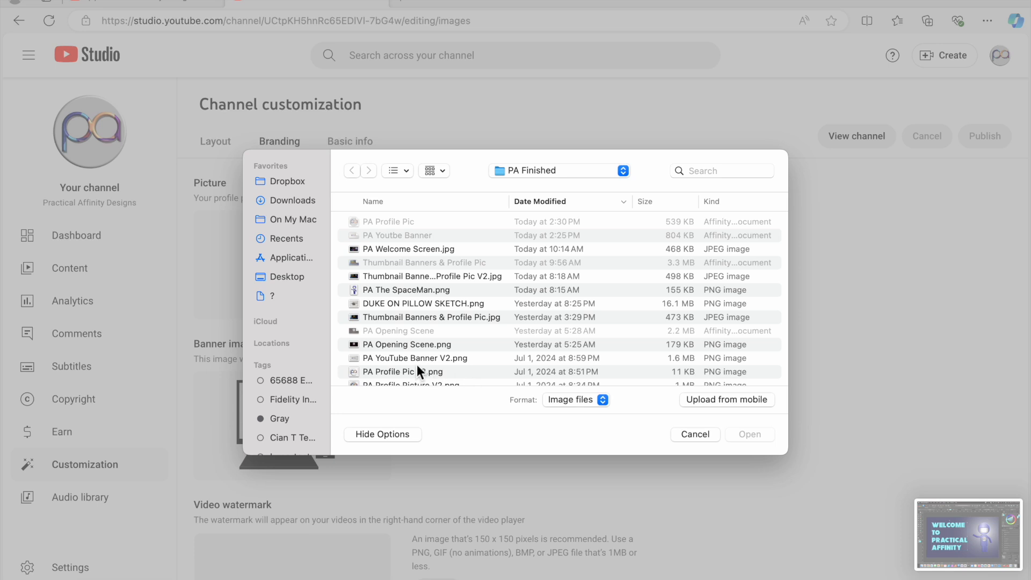
scroll(459, 362, down, 3)
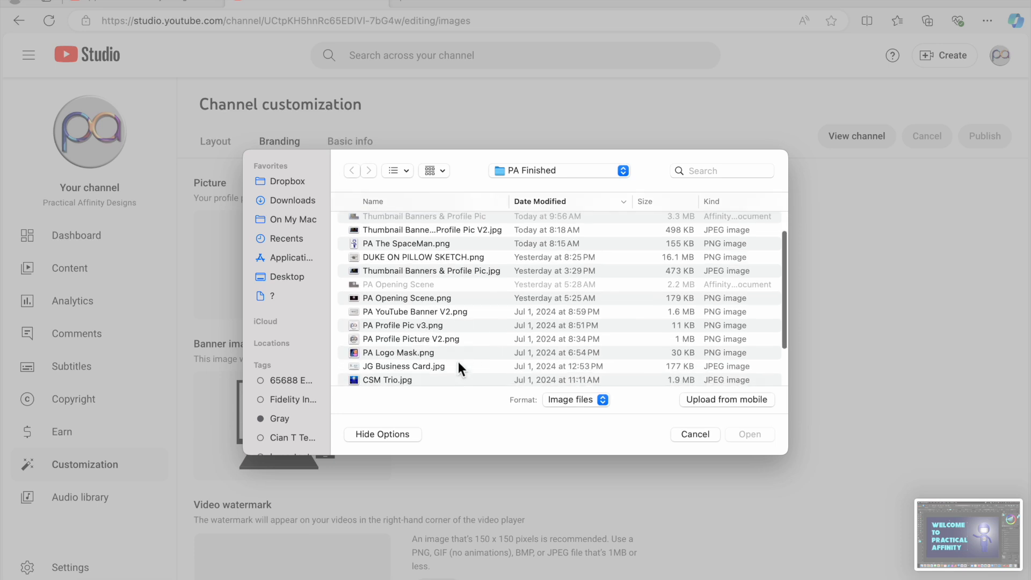
click(418, 334)
click(752, 433)
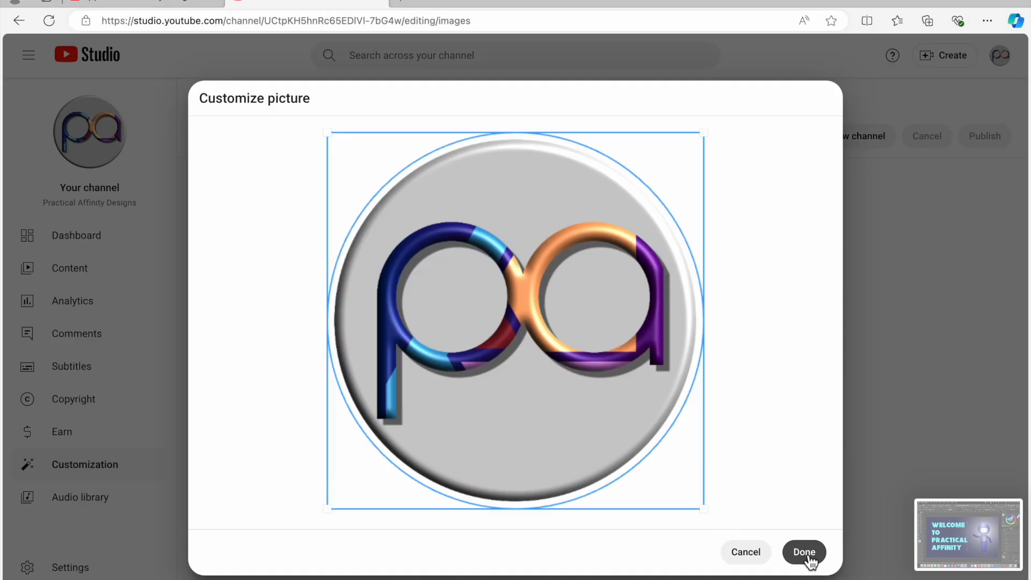
click(806, 554)
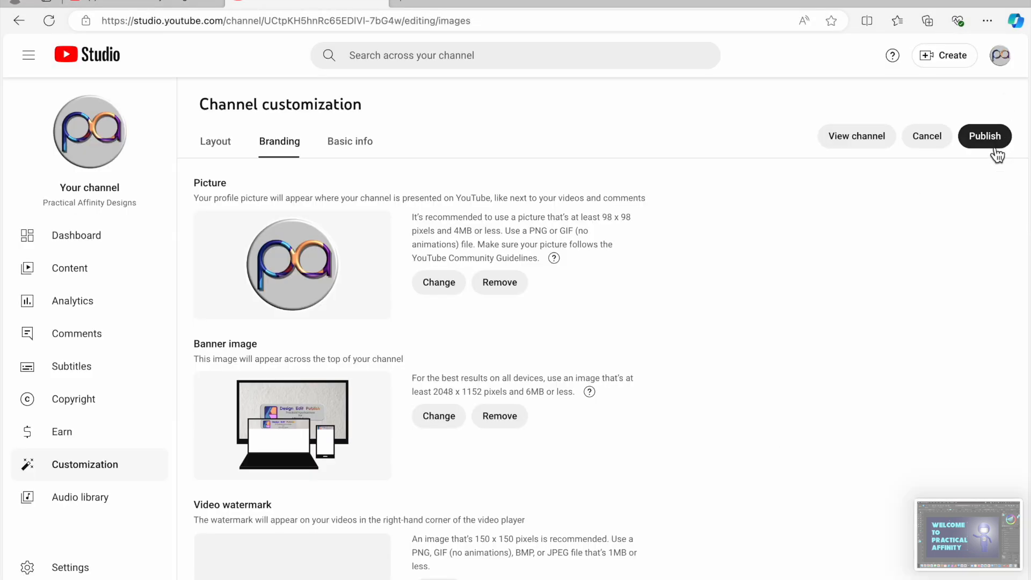
- Publish the channel branding changes and view the Practical Affinity Designs channel page
scroll(891, 290, down, 1)
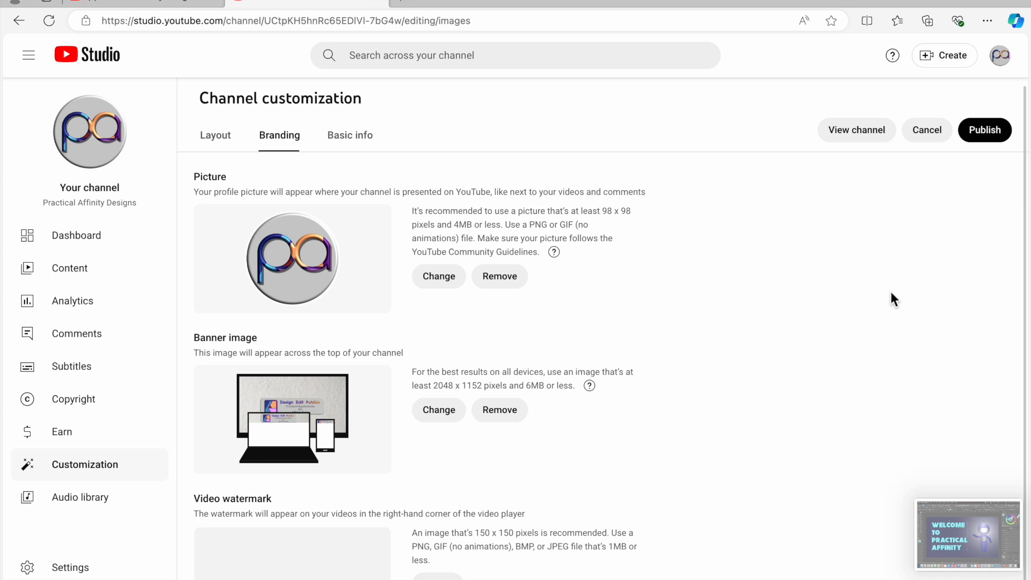
click(986, 133)
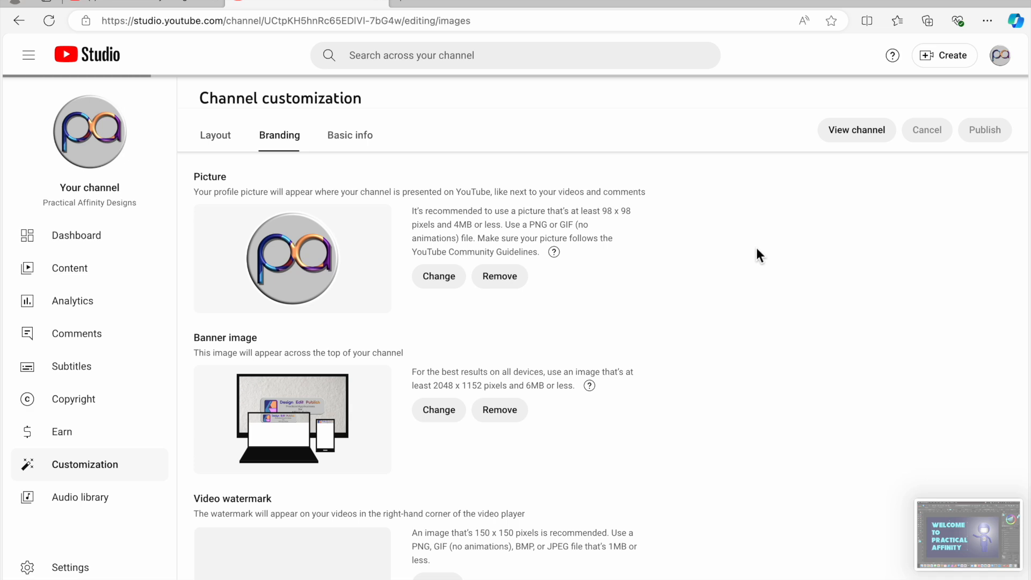
scroll(757, 247, down, 1)
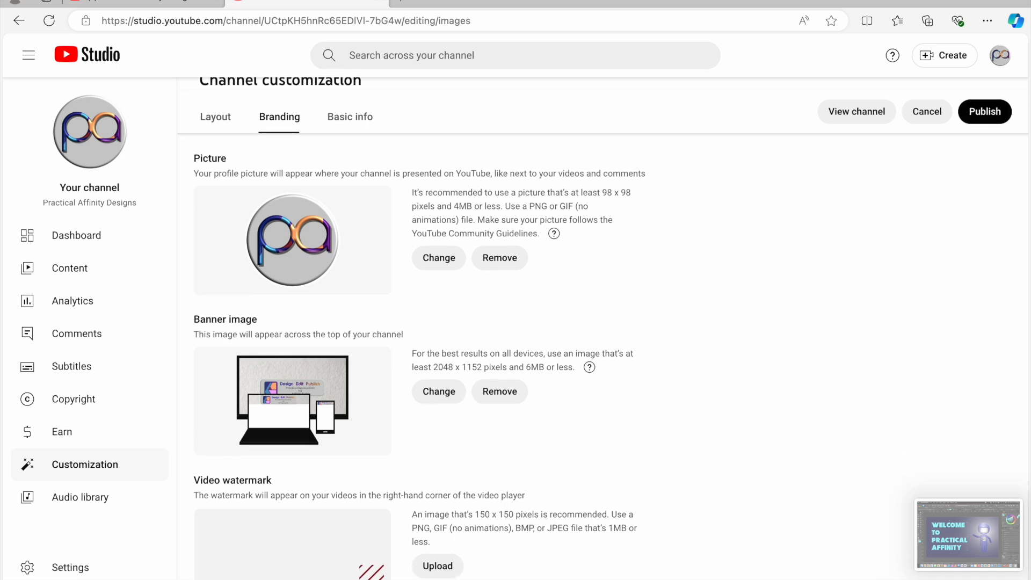
click(857, 111)
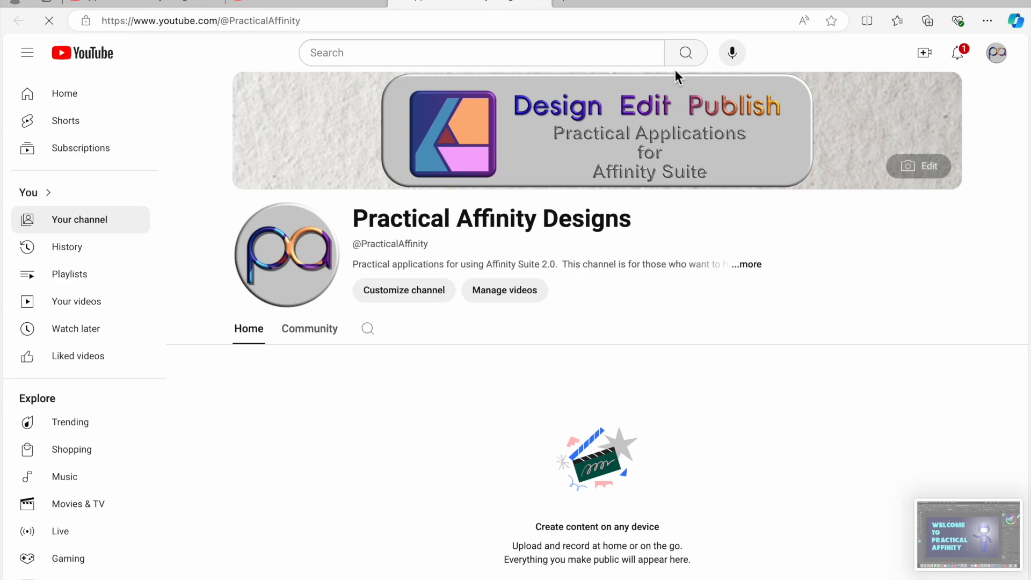